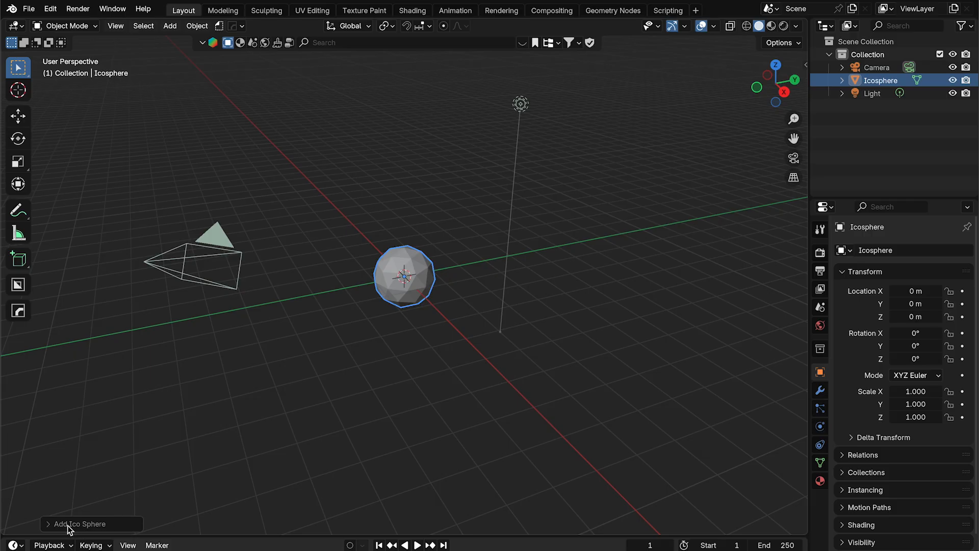
Set the new icosphere's subdivisions to 1 and add a Bevel modifier to it
{"action": "left_click", "coordinate": [68, 525]}
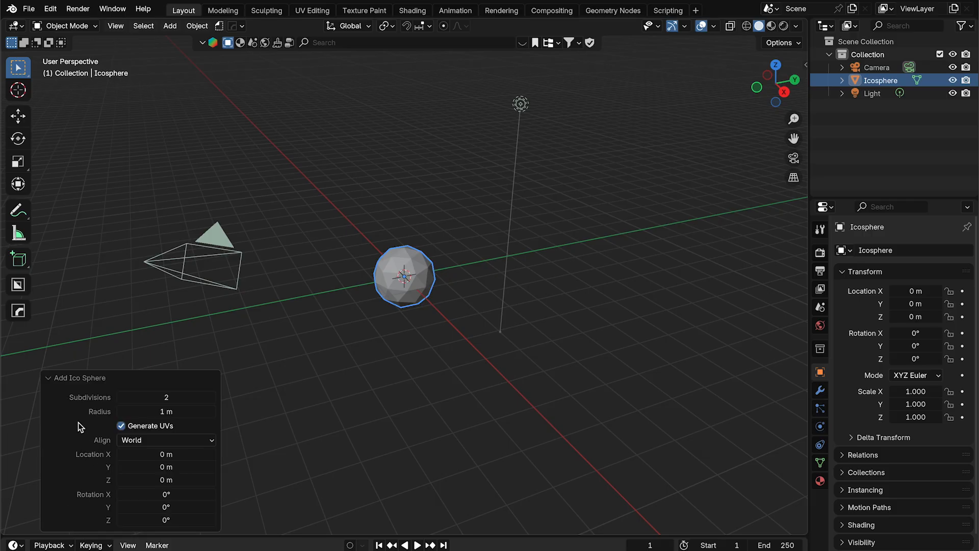
{"action": "left_click", "coordinate": [121, 398]}
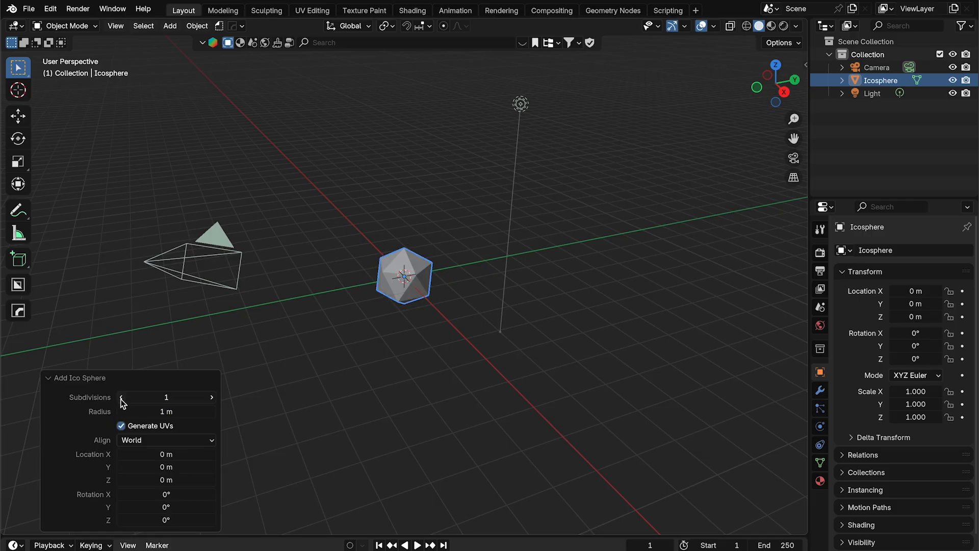
{"action": "left_click", "coordinate": [821, 391]}
{"action": "left_click", "coordinate": [874, 250]}
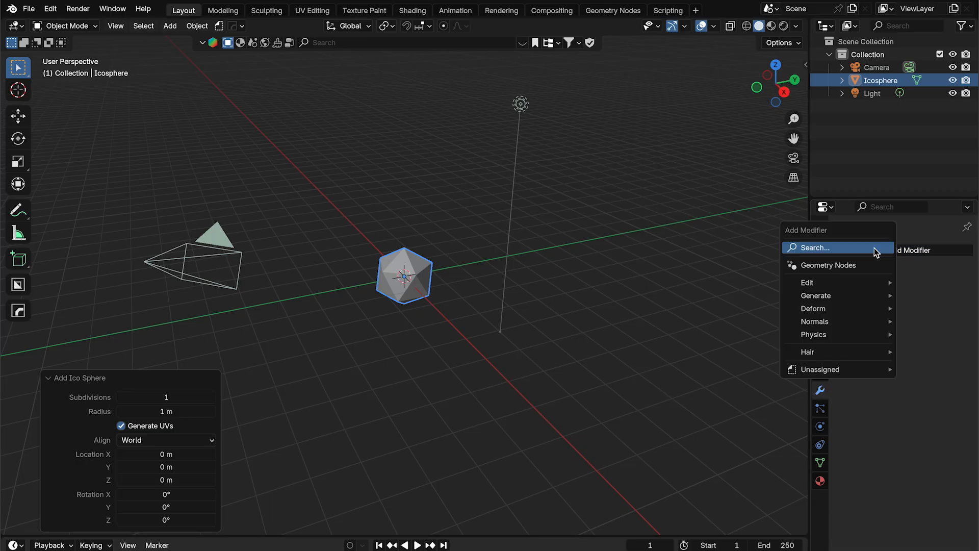
{"action": "left_click", "coordinate": [875, 248]}
{"action": "type", "text": "bev"}
{"action": "key", "text": "Return"}
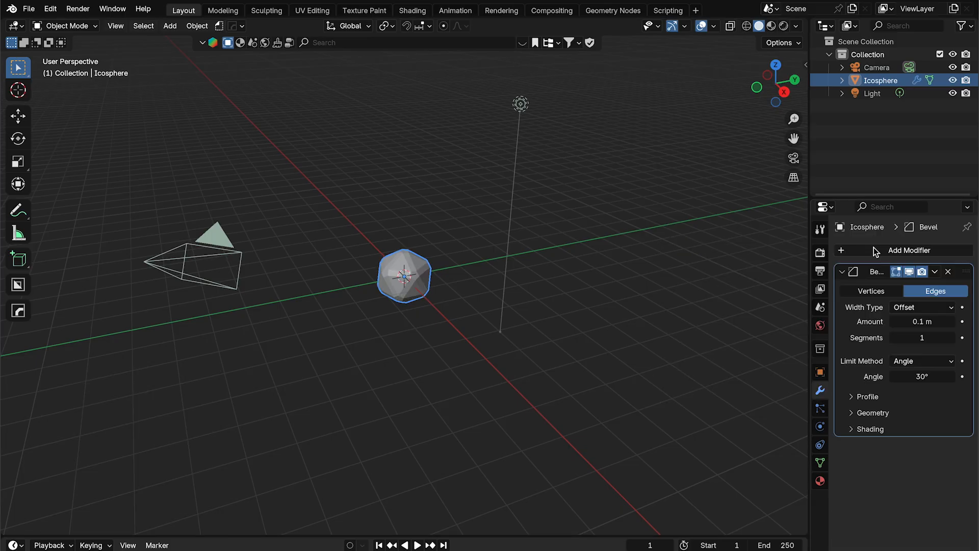
Set the bevel amount to 0.046 m with 10 segments and apply Shade Auto Smooth to the icosphere
{"action": "left_click_drag", "start_coordinate": [923, 321], "coordinate": [908, 322]}
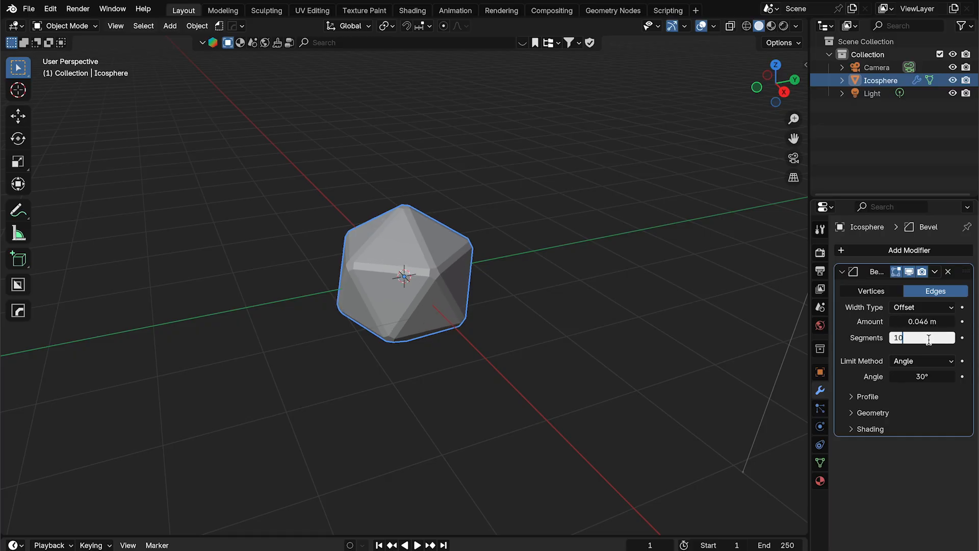
{"action": "key", "text": "Return"}
{"action": "middle_click_drag", "start_coordinate": [535, 286], "coordinate": [451, 219]}
{"action": "scroll", "coordinate": [558, 297], "scroll_direction": "up", "scroll_amount": 3}
{"action": "right_click", "coordinate": [451, 218]}
{"action": "left_click", "coordinate": [444, 234]}
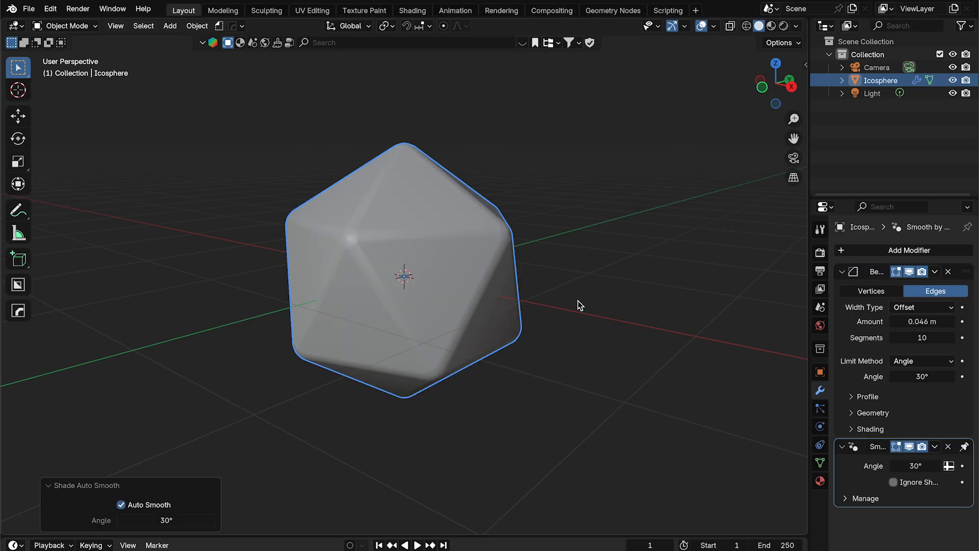
{"action": "middle_click_drag", "start_coordinate": [579, 305], "coordinate": [515, 299]}
{"action": "scroll", "coordinate": [516, 298], "scroll_direction": "down", "scroll_amount": 4}
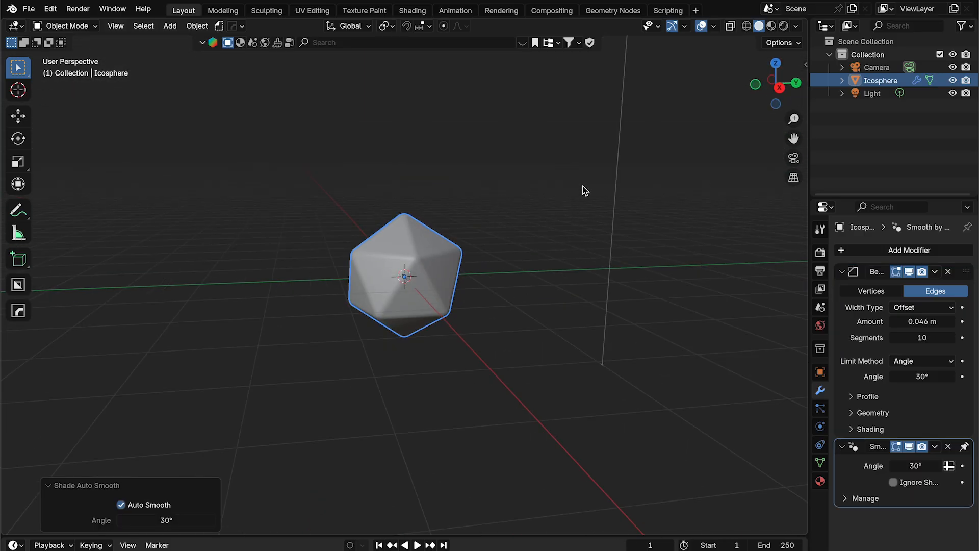
Switch to the Shading workspace and set the render engine to Cycles with GPU Compute as the device
{"action": "left_click", "coordinate": [411, 10]}
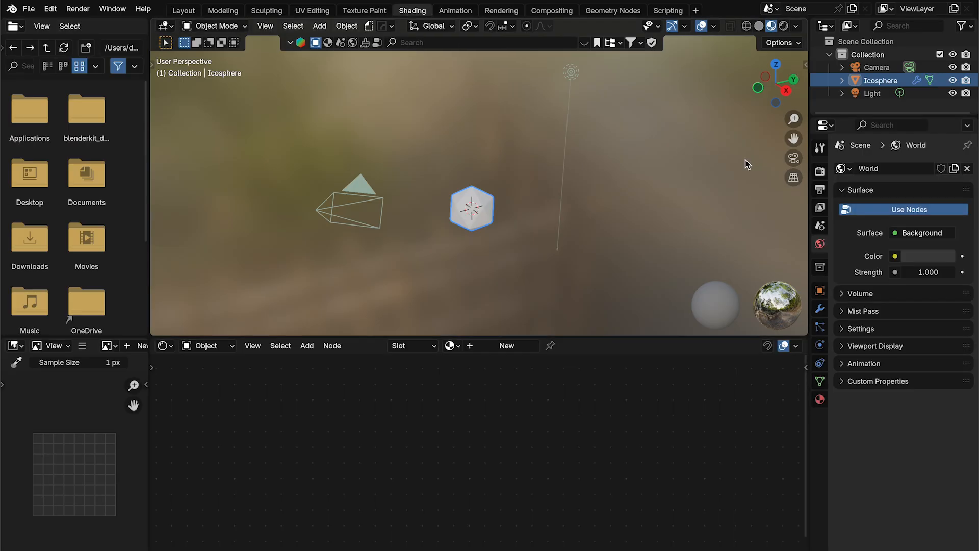
{"action": "left_click", "coordinate": [821, 171]}
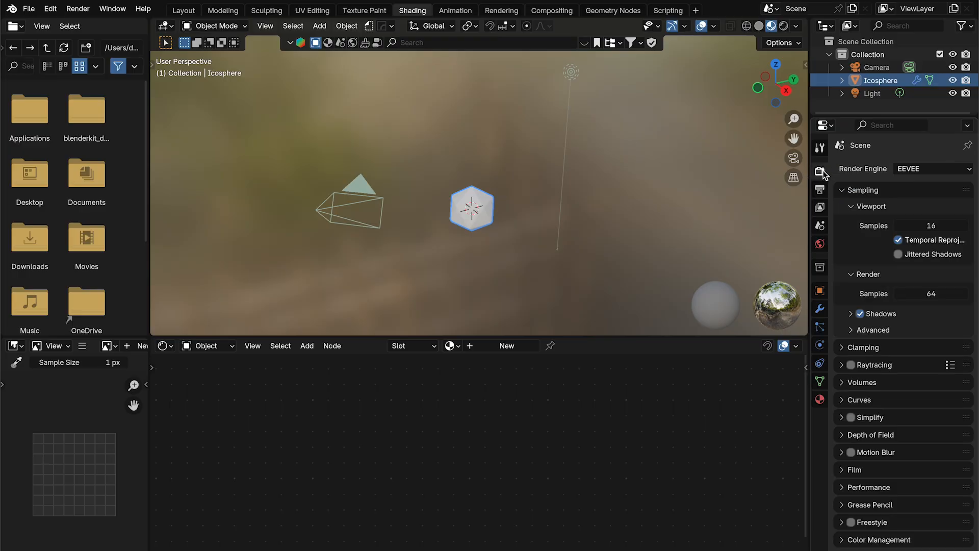
{"action": "left_click", "coordinate": [913, 170]}
{"action": "left_click", "coordinate": [913, 212]}
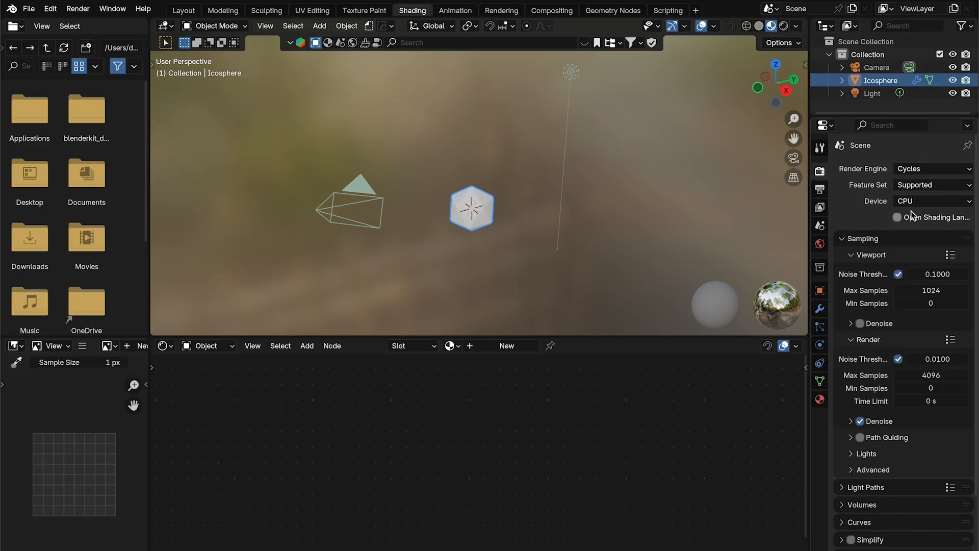
{"action": "left_click", "coordinate": [903, 200]}
{"action": "left_click", "coordinate": [924, 227]}
Set the color management look to Very High Contrast
{"action": "scroll", "coordinate": [925, 228], "scroll_direction": "down", "scroll_amount": 3}
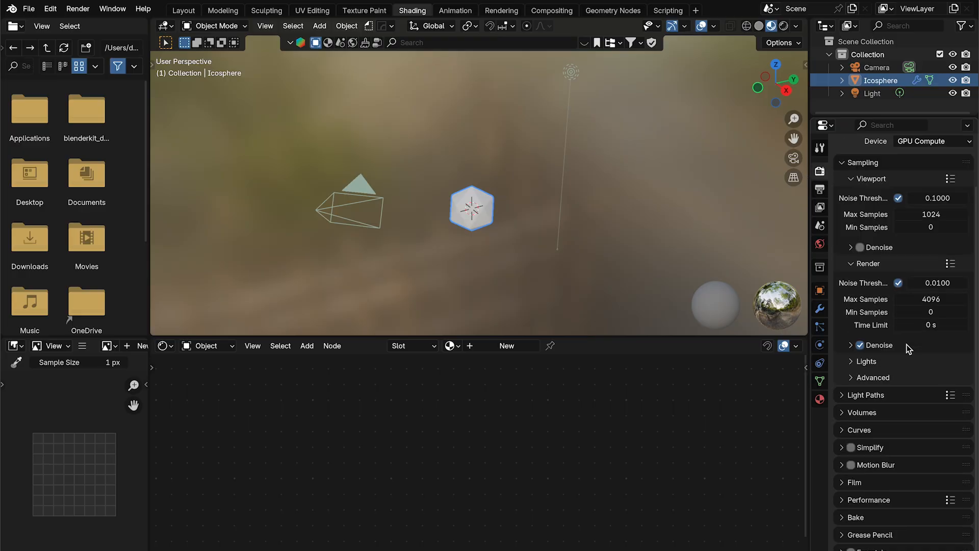
{"action": "scroll", "coordinate": [939, 532], "scroll_direction": "down", "scroll_amount": 5}
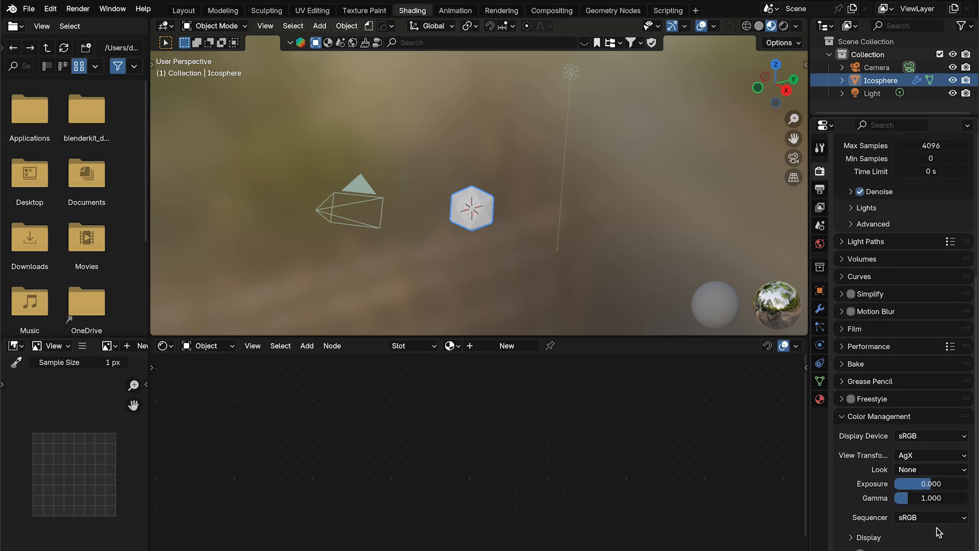
{"action": "left_click", "coordinate": [925, 469]}
{"action": "left_click", "coordinate": [917, 371]}
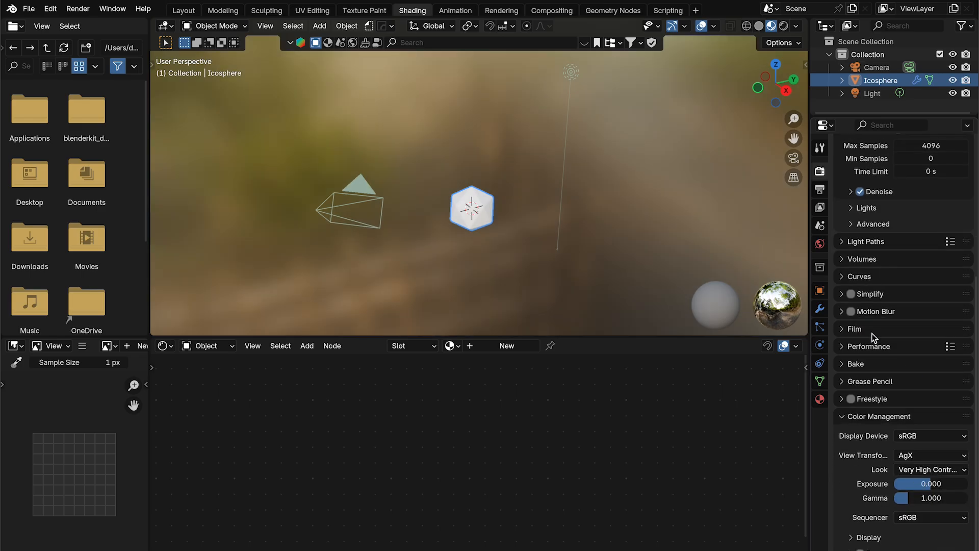
Set the maximum render samples to 212
{"action": "scroll", "coordinate": [873, 337], "scroll_direction": "up", "scroll_amount": 7}
{"action": "double_click", "coordinate": [919, 359]}
{"action": "type", "text": "212"}
{"action": "key", "text": "Return"}
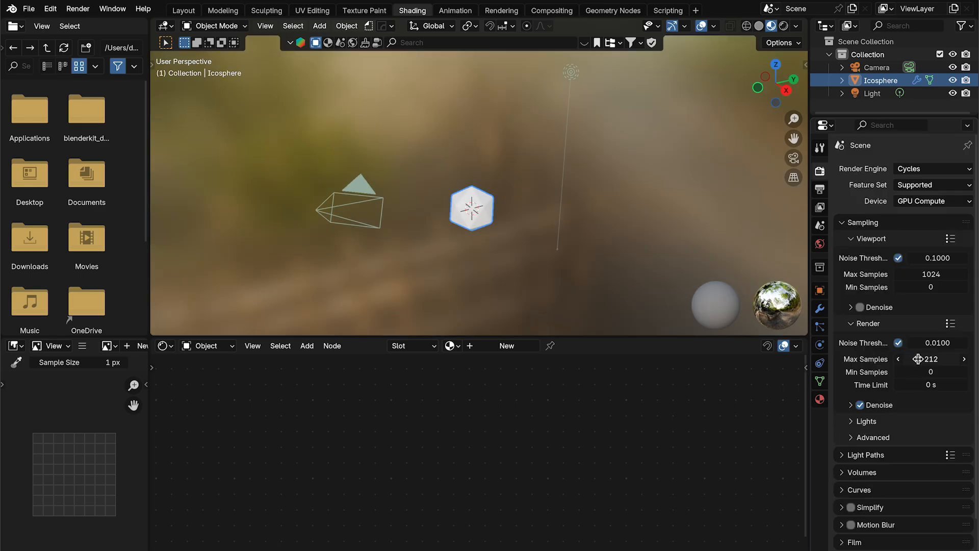
Show the viewport in rendered shading and turn off Scene Lights and Scene World for it
{"action": "scroll", "coordinate": [790, 77], "scroll_direction": "up", "scroll_amount": 2}
{"action": "left_click", "coordinate": [784, 25]}
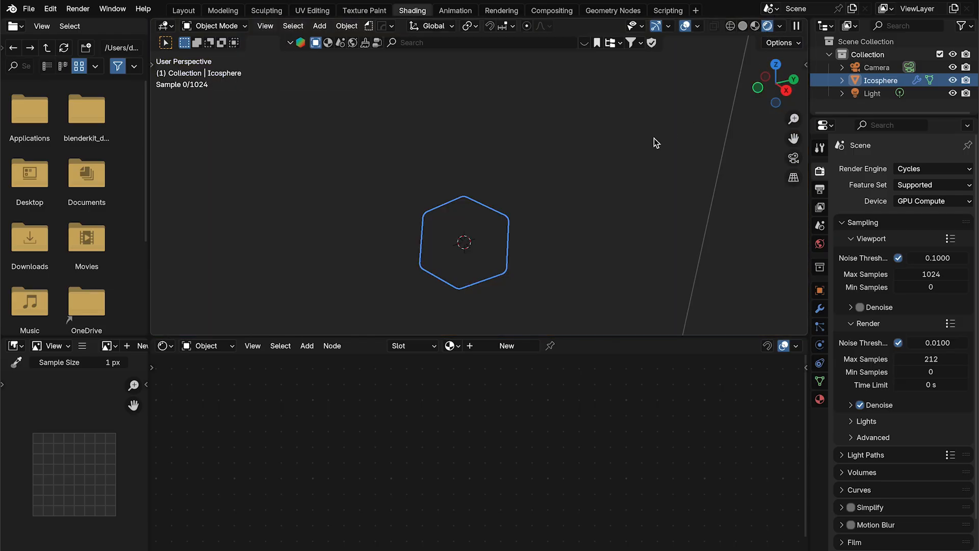
{"action": "middle_click_drag", "start_coordinate": [589, 175], "coordinate": [635, 125], "text": "shift"}
{"action": "scroll", "coordinate": [529, 178], "scroll_direction": "up", "scroll_amount": 1}
{"action": "scroll", "coordinate": [529, 178], "scroll_direction": "up", "scroll_amount": 1}
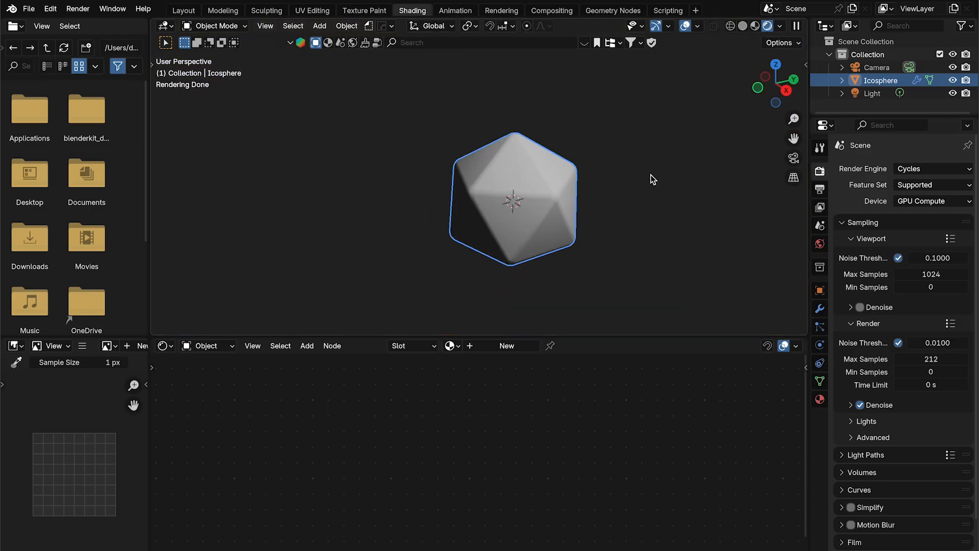
{"action": "left_click", "coordinate": [781, 26]}
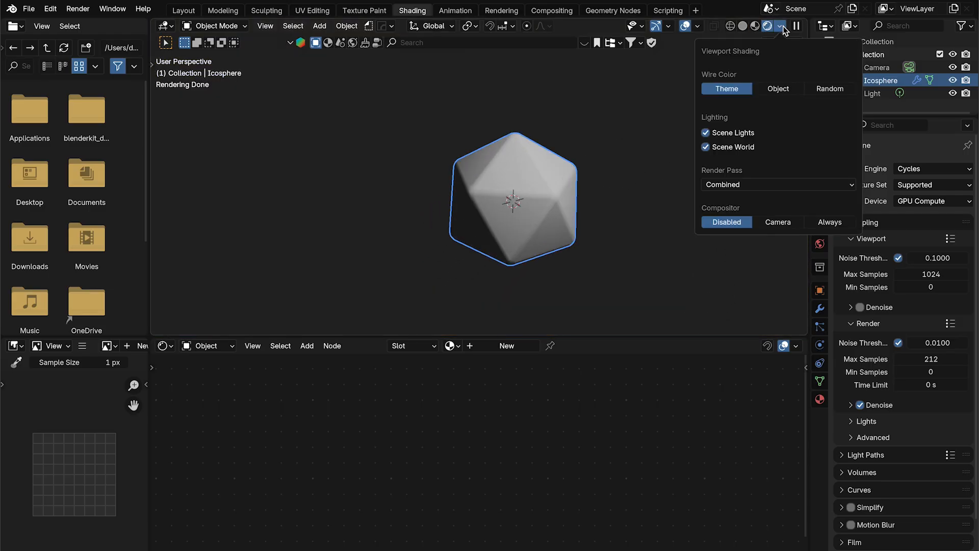
{"action": "left_click", "coordinate": [706, 147]}
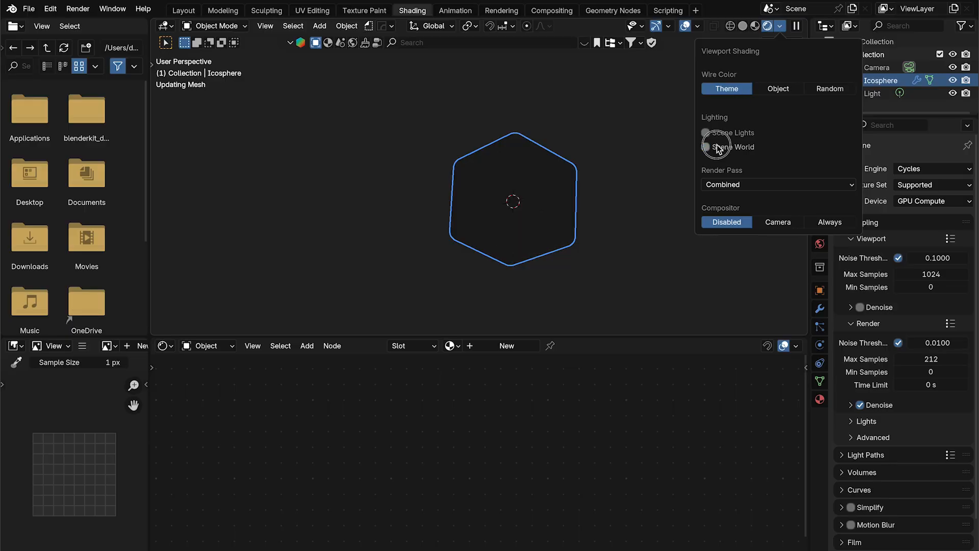
Create a new material on the icosphere and name it Iridescent Glass
{"action": "left_click", "coordinate": [510, 349]}
{"action": "double_click", "coordinate": [521, 347]}
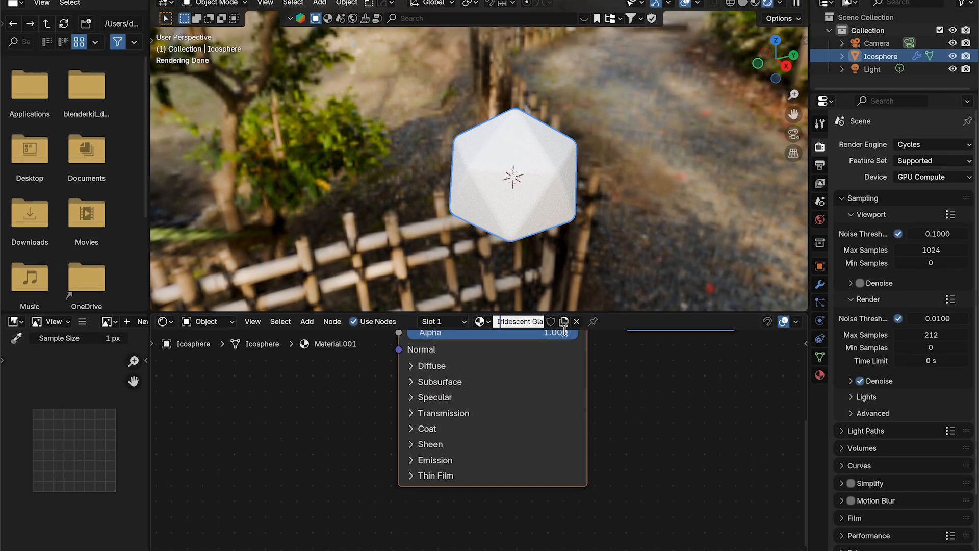
{"action": "key", "text": "Right"}
{"action": "key", "text": "Right"}
{"action": "key", "text": "Right"}
{"action": "key", "text": "Right"}
{"action": "key", "text": "Right"}
{"action": "key", "text": "Right"}
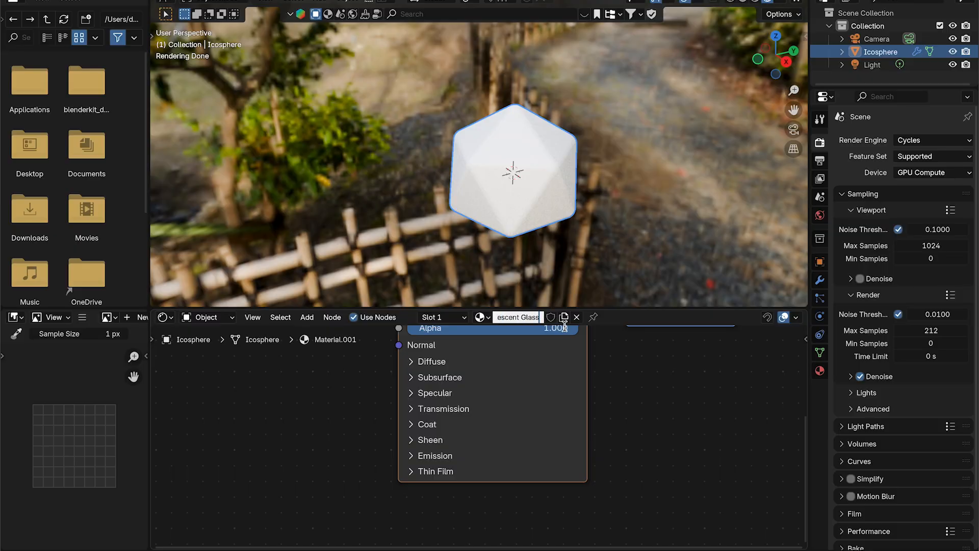
{"action": "key", "text": "Return"}
Delete the Principled BSDF node and place a Glass BSDF node where it was
{"action": "scroll", "coordinate": [477, 369], "scroll_direction": "down", "scroll_amount": 3}
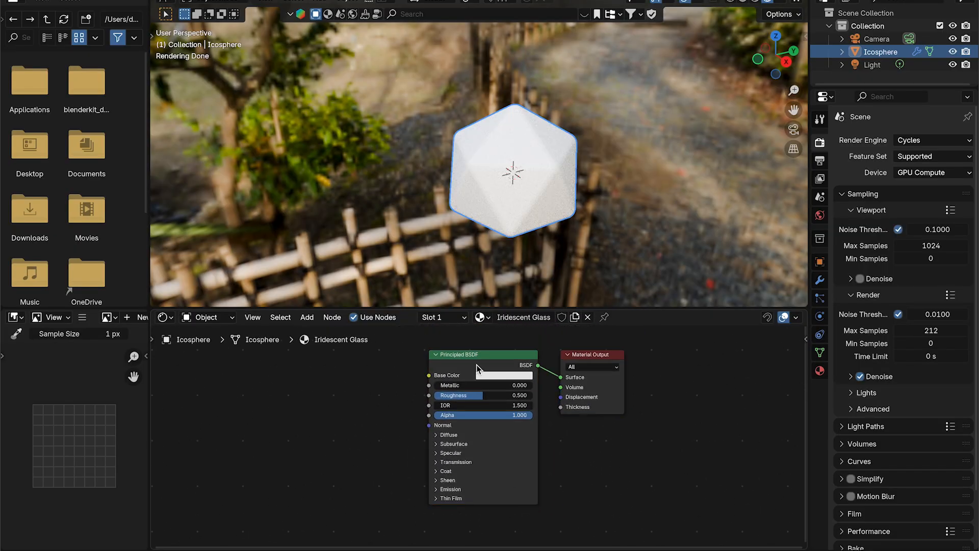
{"action": "key", "text": "x"}
{"action": "key", "text": "shift+a"}
{"action": "left_click", "coordinate": [434, 384]}
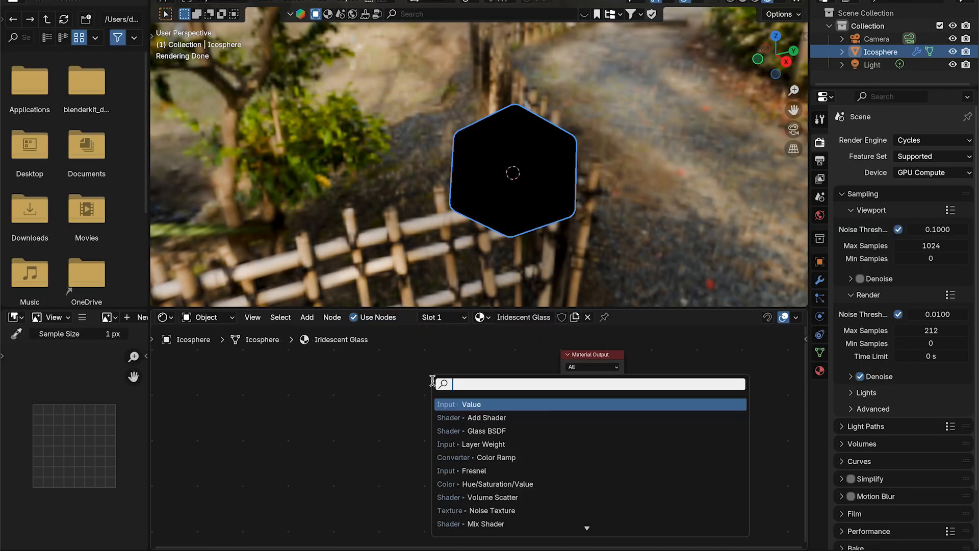
{"action": "type", "text": "glass"}
{"action": "key", "text": "Return"}
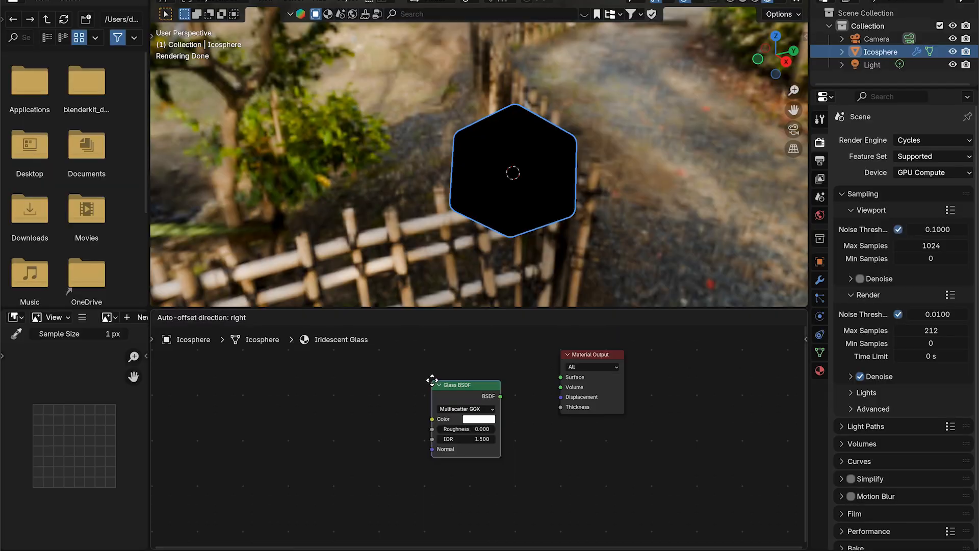
{"action": "left_click", "coordinate": [411, 351]}
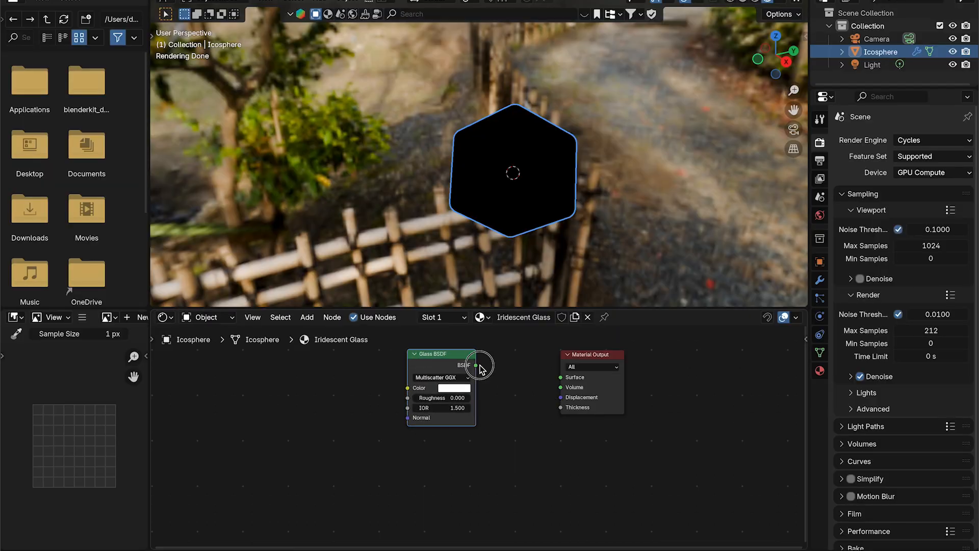
Connect the Glass BSDF output to the Material Output's Surface input and check the glass look on the icosphere
{"action": "left_click_drag", "start_coordinate": [476, 365], "coordinate": [560, 377]}
{"action": "middle_click_drag", "start_coordinate": [612, 235], "coordinate": [589, 192]}
{"action": "scroll", "coordinate": [583, 211], "scroll_direction": "up", "scroll_amount": 2}
{"action": "scroll", "coordinate": [449, 180], "scroll_direction": "down", "scroll_amount": 4}
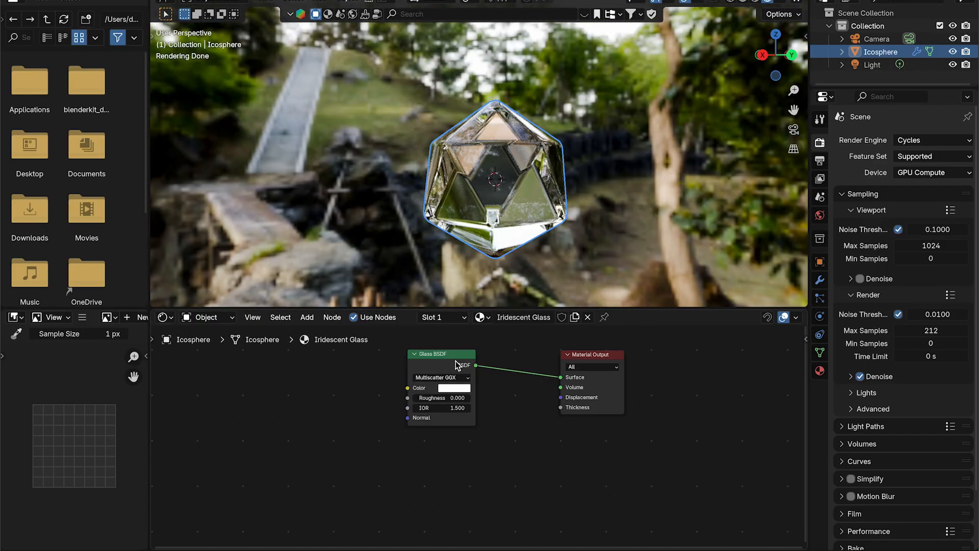
Insert an Add Shader node between the Glass BSDF and the Material Output, and move the Glass BSDF away to make room
{"action": "key", "text": "shift+a"}
{"action": "type", "text": "add"}
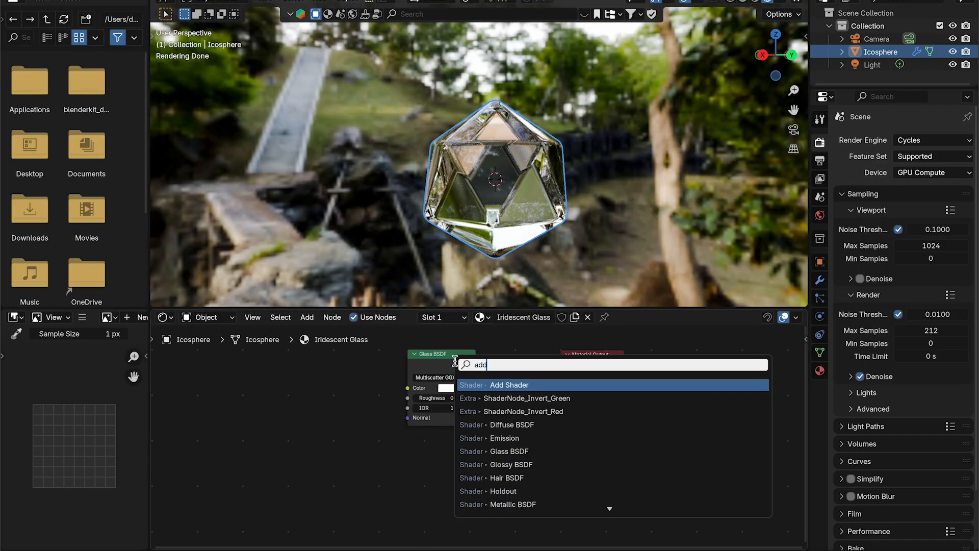
{"action": "key", "text": "Return"}
{"action": "left_click", "coordinate": [526, 380]}
{"action": "left_click_drag", "start_coordinate": [439, 354], "coordinate": [388, 358]}
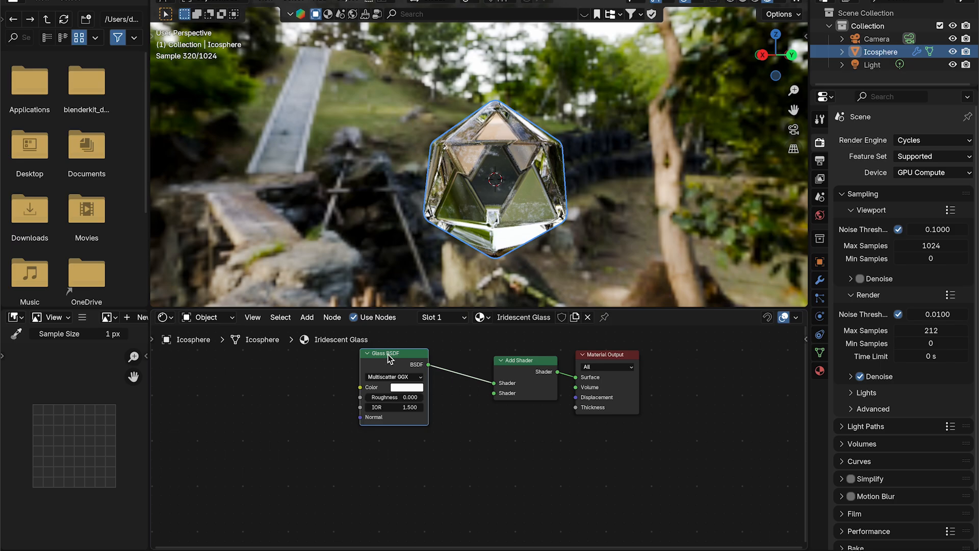
Duplicate the Glass BSDF node twice, stacking the copies evenly below the original
{"action": "key", "text": "shift+d"}
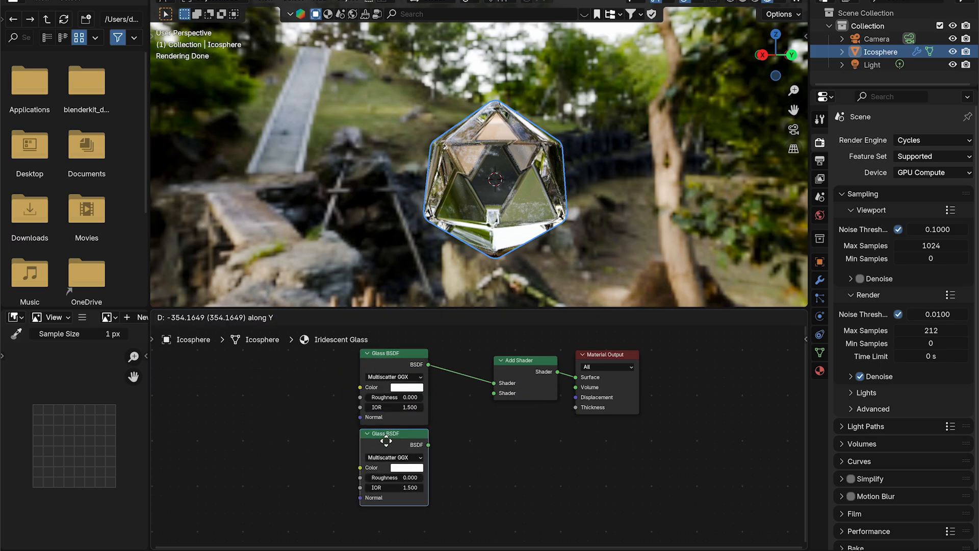
{"action": "left_click", "coordinate": [457, 444]}
{"action": "key", "text": "shift+r"}
{"action": "scroll", "coordinate": [450, 435], "scroll_direction": "down", "scroll_amount": 1}
Duplicate the Add Shader node and connect the copy's output to the original's second Shader input
{"action": "left_click", "coordinate": [510, 357]}
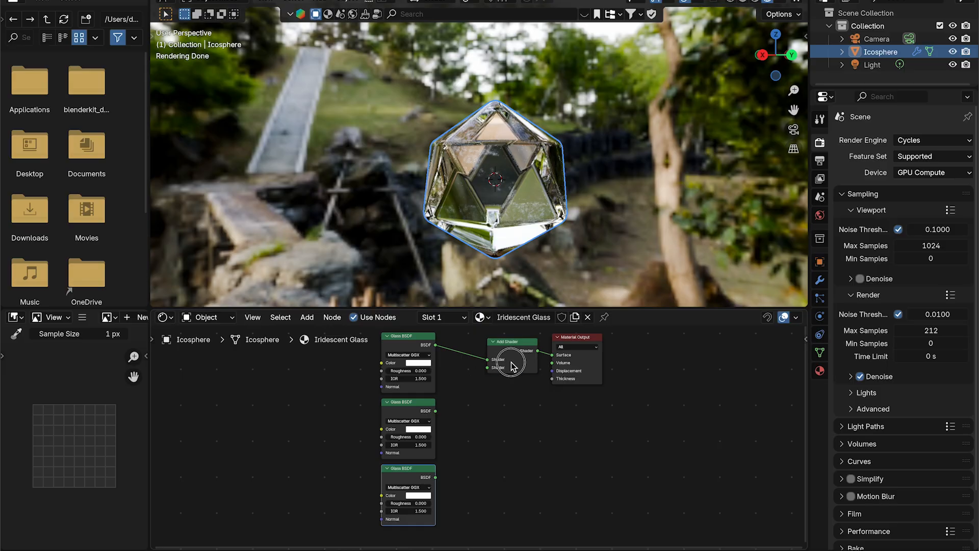
{"action": "key", "text": "shift+d"}
{"action": "left_click", "coordinate": [460, 411]}
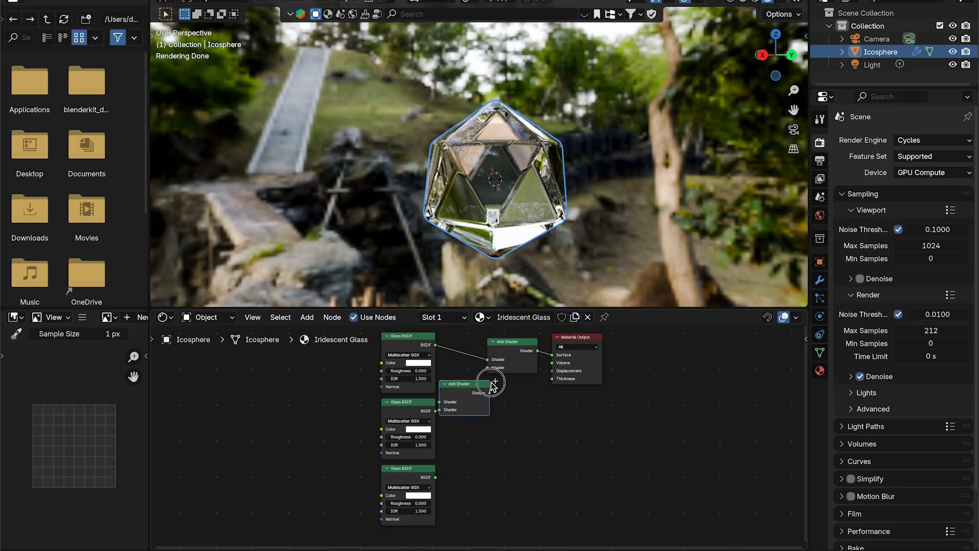
{"action": "mouse_move", "coordinate": [491, 382]}
{"action": "left_mouse_down"}
{"action": "mouse_move", "coordinate": [501, 408]}
{"action": "mouse_move", "coordinate": [516, 395]}
{"action": "mouse_move", "coordinate": [523, 410]}
{"action": "mouse_move", "coordinate": [489, 367]}
{"action": "left_mouse_up"}
{"action": "left_click_drag", "start_coordinate": [462, 398], "coordinate": [472, 449]}
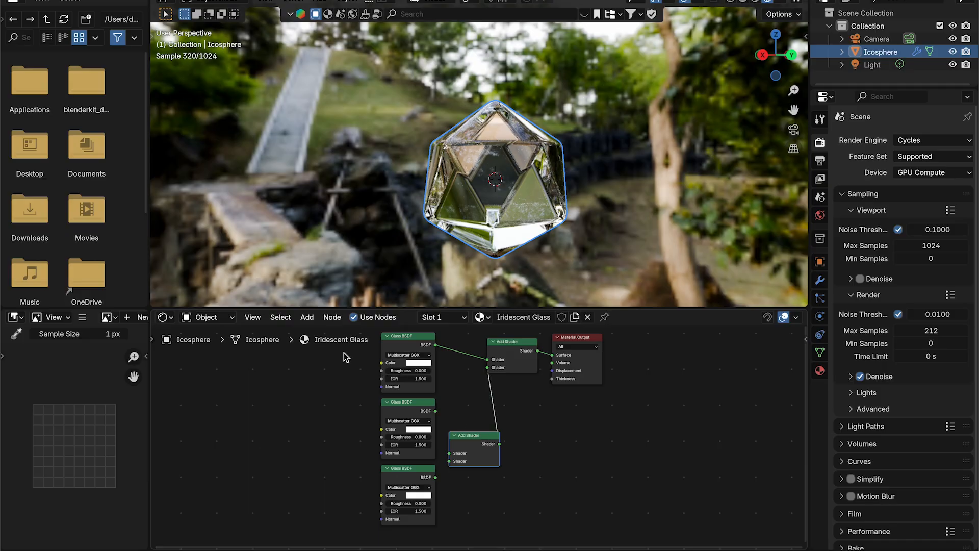
Space out the Glass BSDF nodes and connect the middle and lowest ones to the second Add Shader's inputs
{"action": "left_click_drag", "start_coordinate": [344, 352], "coordinate": [417, 484]}
{"action": "key", "text": "g"}
{"action": "left_click", "coordinate": [374, 484]}
{"action": "left_click_drag", "start_coordinate": [476, 456], "coordinate": [414, 412]}
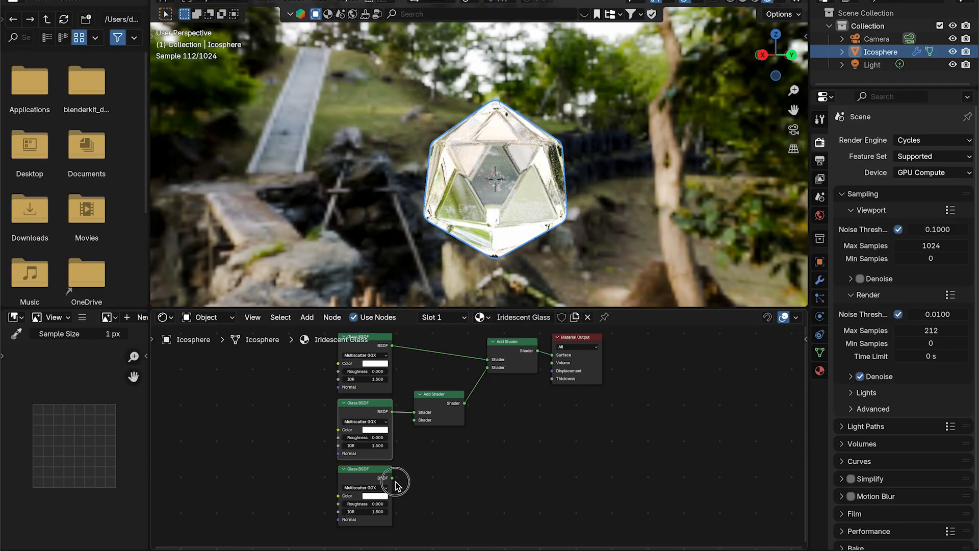
{"action": "left_click_drag", "start_coordinate": [392, 478], "coordinate": [415, 419]}
{"action": "middle_click_drag", "start_coordinate": [416, 425], "coordinate": [433, 418]}
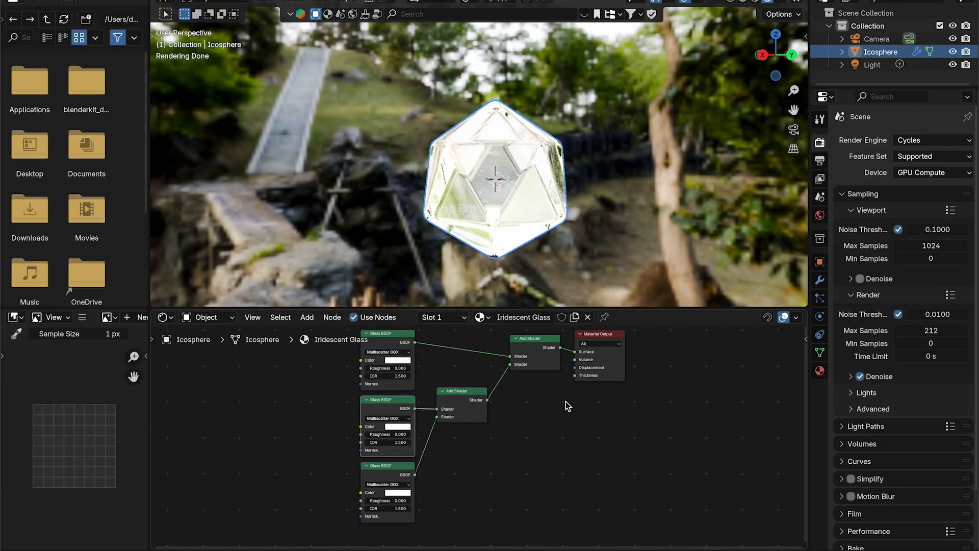
Deselect the icosphere and examine the combined glass shading and the node layout
{"action": "middle_click_drag", "start_coordinate": [465, 418], "coordinate": [541, 439]}
{"action": "scroll", "coordinate": [482, 428], "scroll_direction": "up", "scroll_amount": 2}
{"action": "scroll", "coordinate": [482, 427], "scroll_direction": "down", "scroll_amount": 1}
{"action": "left_click_drag", "start_coordinate": [320, 382], "coordinate": [616, 520]}
{"action": "middle_click_drag", "start_coordinate": [644, 505], "coordinate": [631, 493]}
{"action": "left_click", "coordinate": [586, 228]}
{"action": "middle_click_drag", "start_coordinate": [543, 194], "coordinate": [572, 224]}
{"action": "scroll", "coordinate": [595, 214], "scroll_direction": "up", "scroll_amount": 4}
{"action": "scroll", "coordinate": [554, 166], "scroll_direction": "down", "scroll_amount": 3}
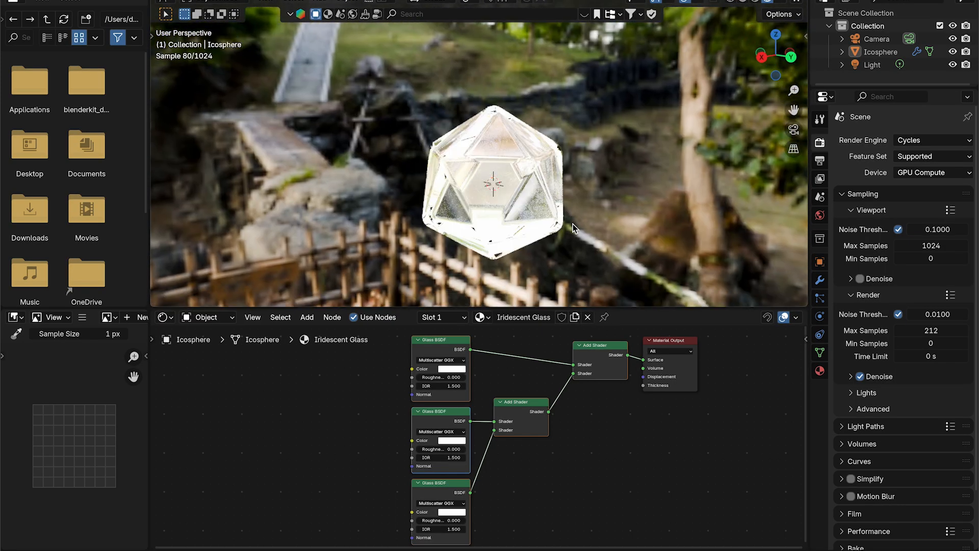
Set the Glass BSDF colors to pure red for the top node, pure blue for the middle and pure green for the lowest
{"action": "left_click", "coordinate": [446, 372]}
{"action": "left_click", "coordinate": [462, 311]}
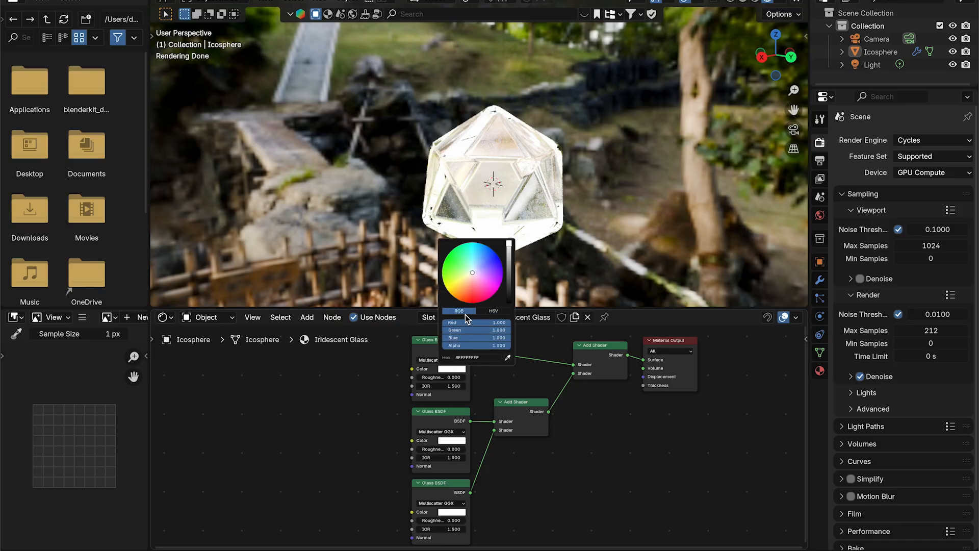
{"action": "mouse_move", "coordinate": [490, 330]}
{"action": "left_mouse_down"}
{"action": "mouse_move", "coordinate": [456, 331]}
{"action": "mouse_move", "coordinate": [477, 338]}
{"action": "left_mouse_up"}
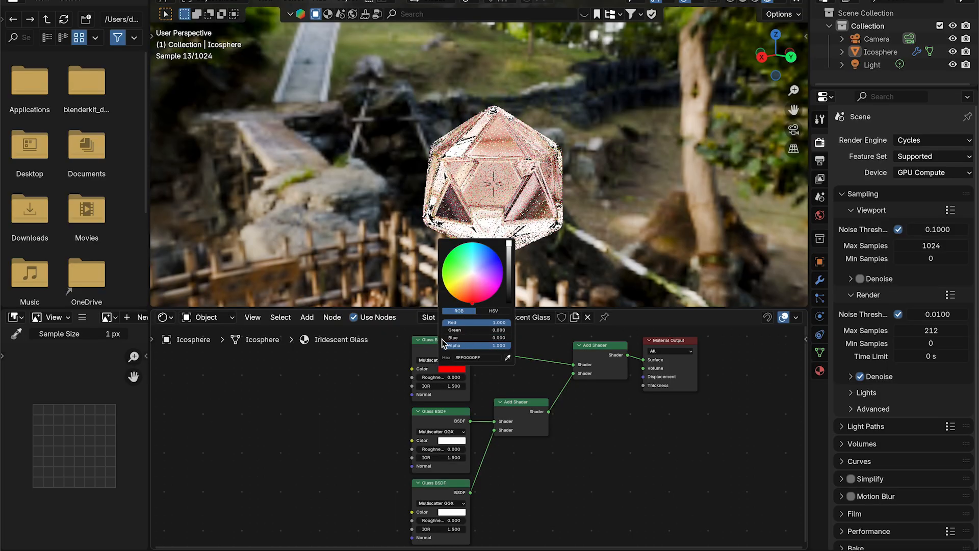
{"action": "left_click", "coordinate": [460, 440]}
{"action": "left_click_drag", "start_coordinate": [470, 395], "coordinate": [449, 402]}
{"action": "left_click", "coordinate": [460, 512]}
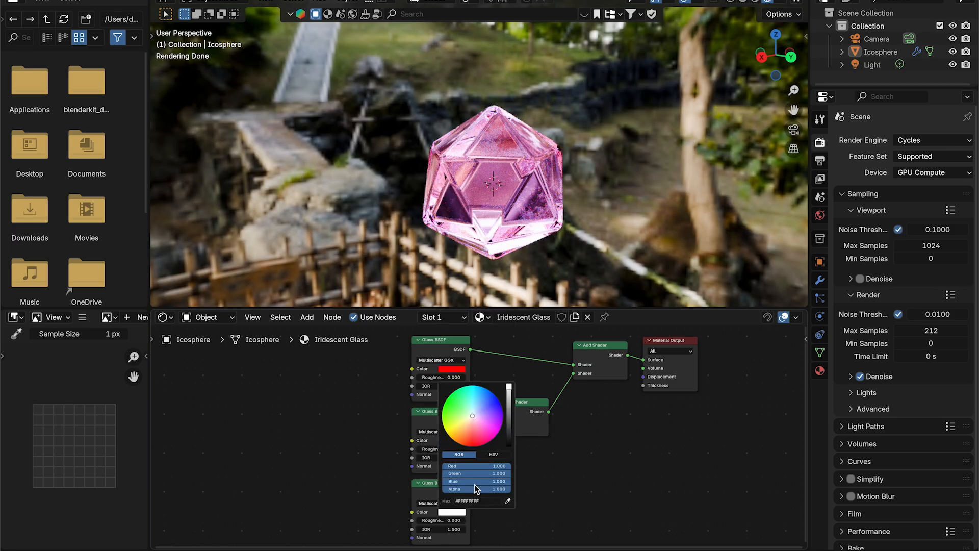
{"action": "left_click_drag", "start_coordinate": [477, 481], "coordinate": [446, 466]}
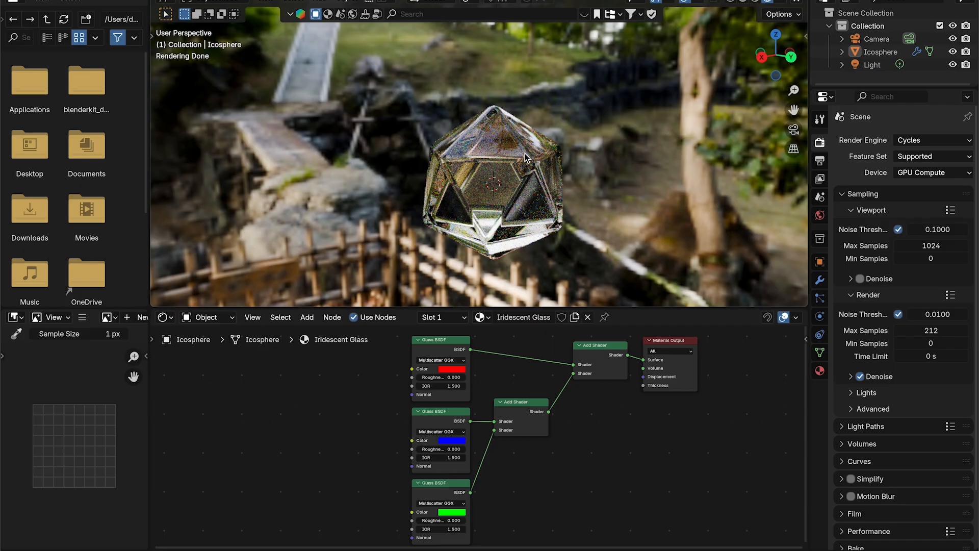
Set the IOR of the middle blue Glass BSDF to 1.45 and of the lowest green one to 1.4
{"action": "scroll", "coordinate": [525, 452], "scroll_direction": "down", "scroll_amount": 1}
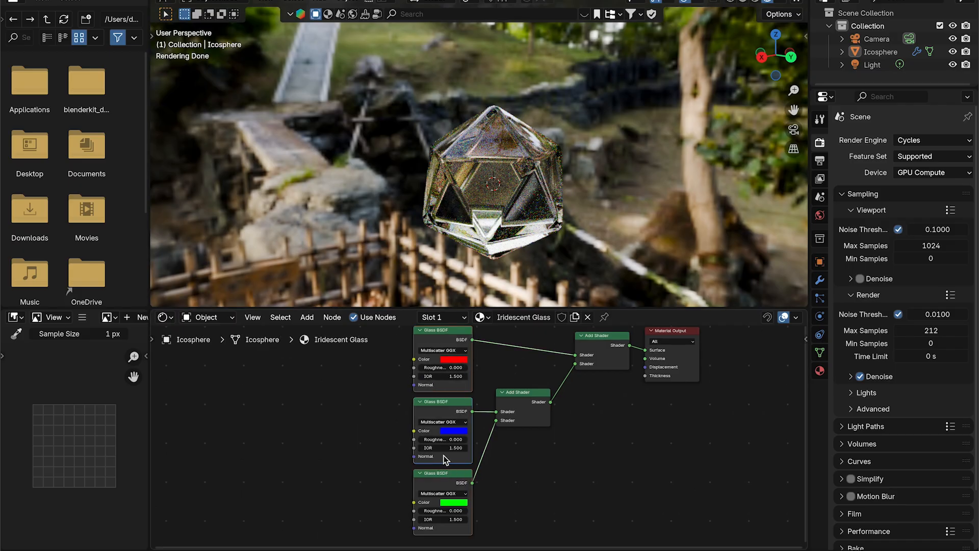
{"action": "middle_click_drag", "start_coordinate": [408, 146], "coordinate": [626, 203]}
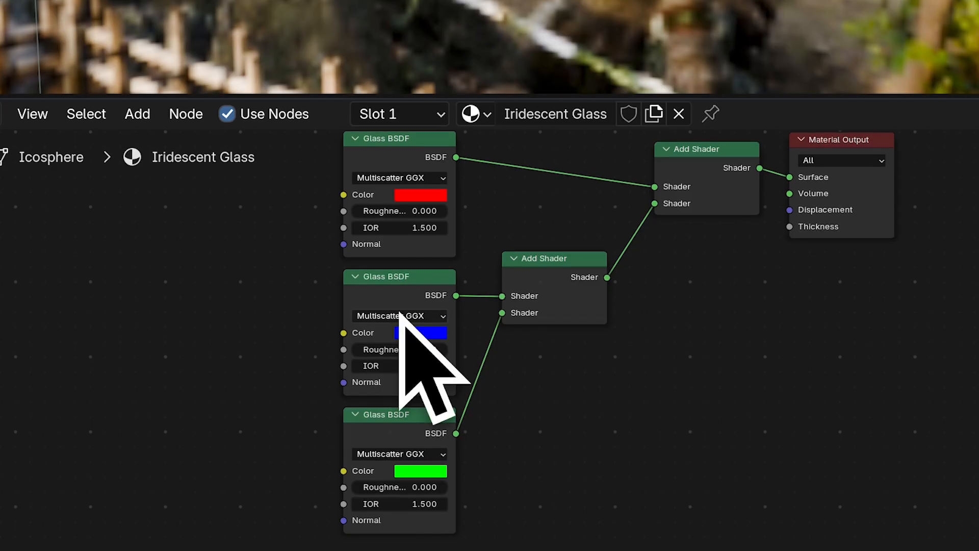
{"action": "scroll", "coordinate": [387, 289], "scroll_direction": "down", "scroll_amount": 3, "text": "shift"}
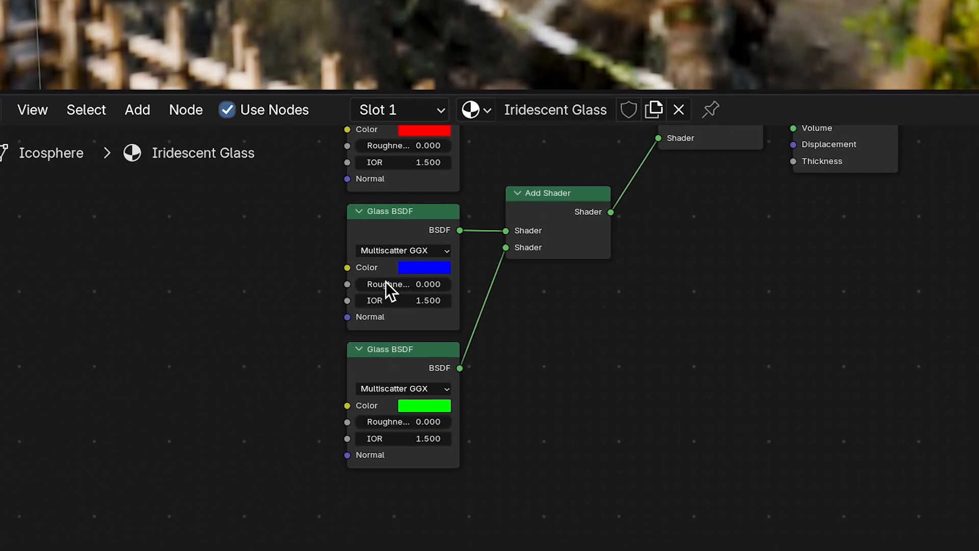
{"action": "left_click", "coordinate": [387, 363]}
{"action": "type", "text": "1.45"}
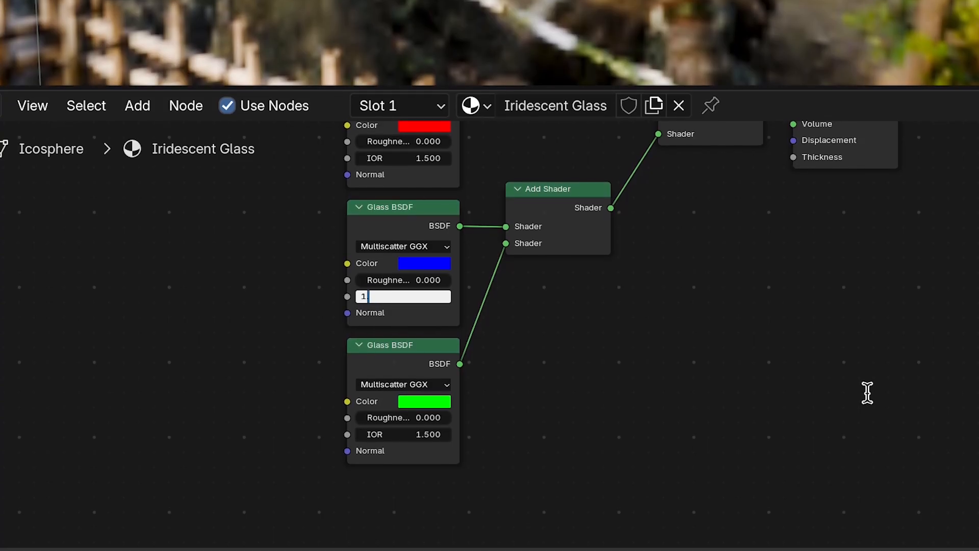
{"action": "key", "text": "Return"}
{"action": "scroll", "coordinate": [408, 462], "scroll_direction": "up", "scroll_amount": 1}
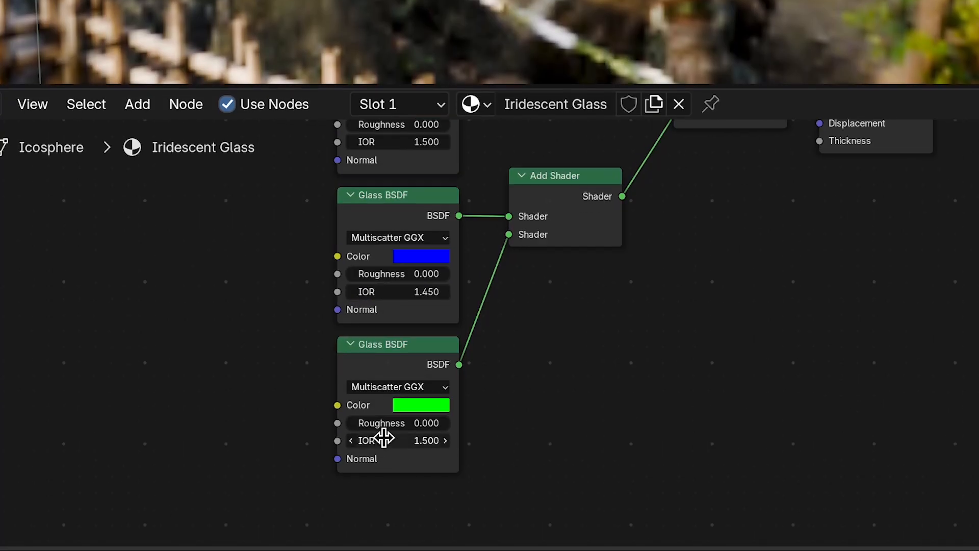
{"action": "left_click", "coordinate": [382, 440]}
{"action": "type", "text": "1.4"}
{"action": "key", "text": "Return"}
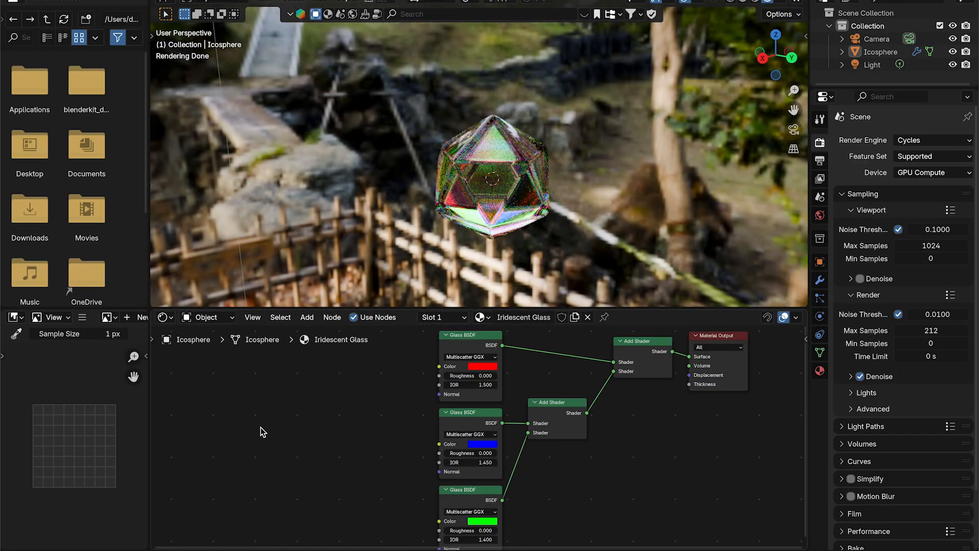
Add a Value node and connect its output to the Roughness inputs of all three Glass BSDF nodes
{"action": "key", "text": "shift+a"}
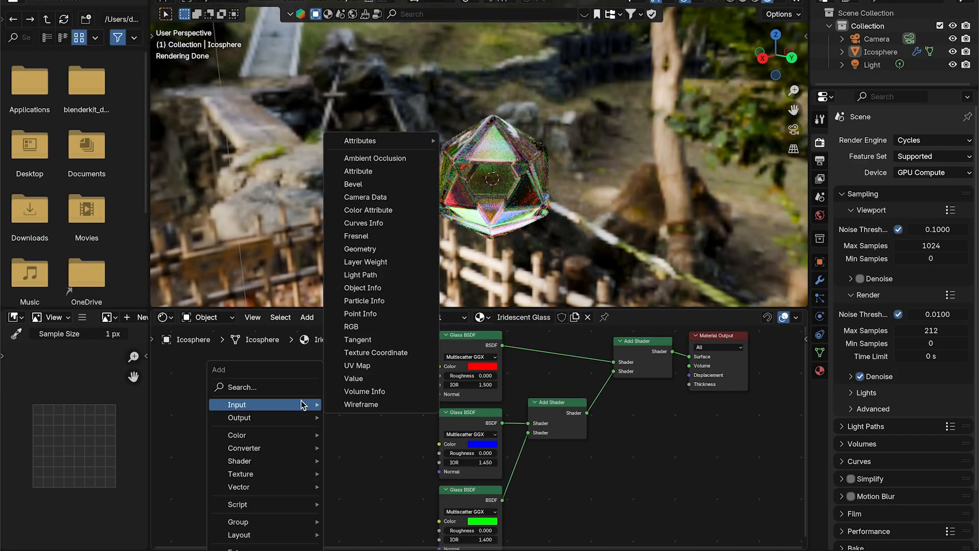
{"action": "type", "text": "value"}
{"action": "key", "text": "Return"}
{"action": "left_click", "coordinate": [302, 405]}
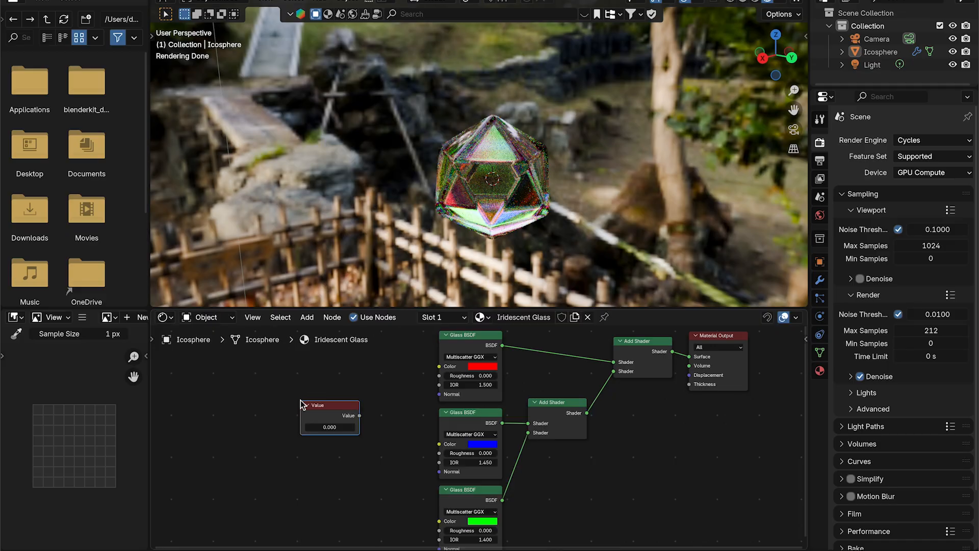
{"action": "left_click_drag", "start_coordinate": [360, 415], "coordinate": [440, 375]}
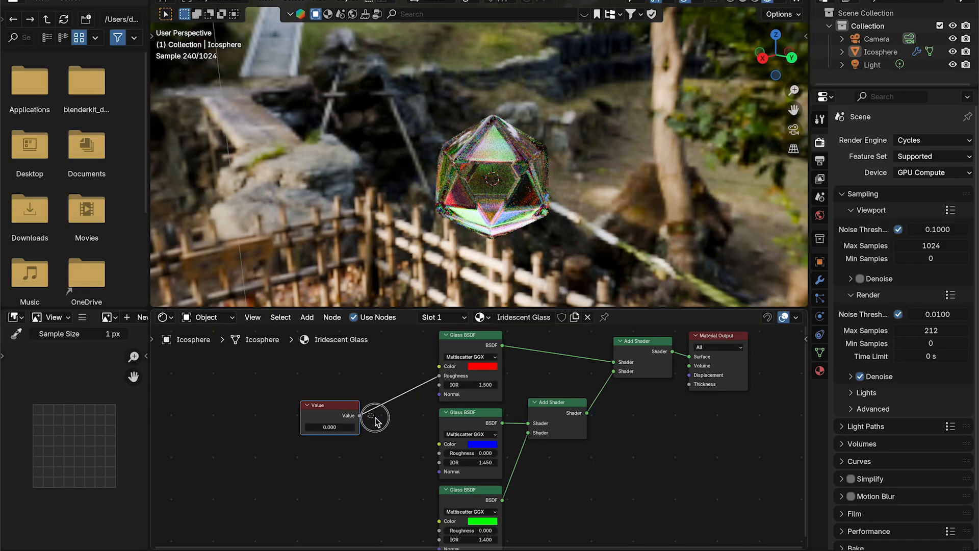
{"action": "left_click_drag", "start_coordinate": [368, 415], "coordinate": [406, 435]}
{"action": "left_click_drag", "start_coordinate": [360, 415], "coordinate": [439, 530]}
Set the Value node to 0.15 and inspect the rough glass icosphere from several angles
{"action": "left_click_drag", "start_coordinate": [330, 395], "coordinate": [341, 415]}
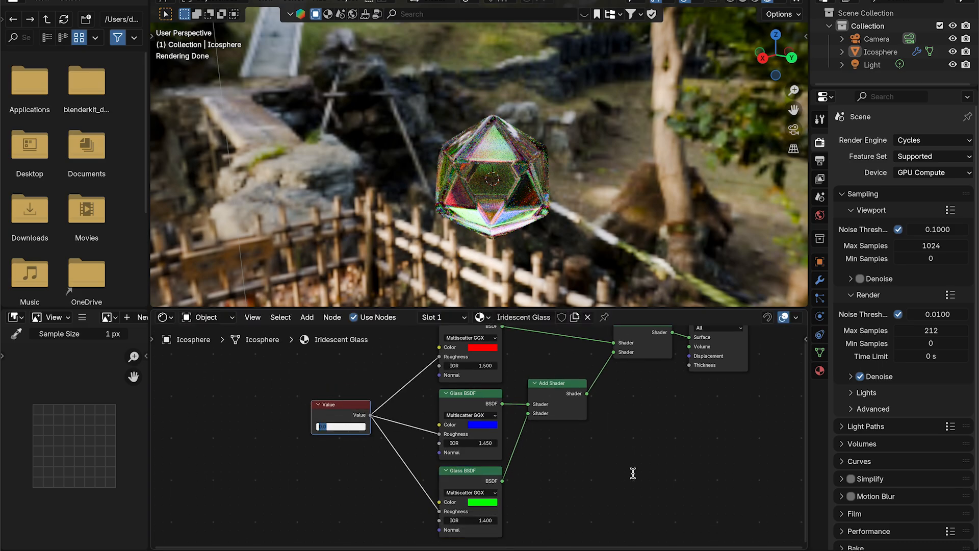
{"action": "key", "text": "Return"}
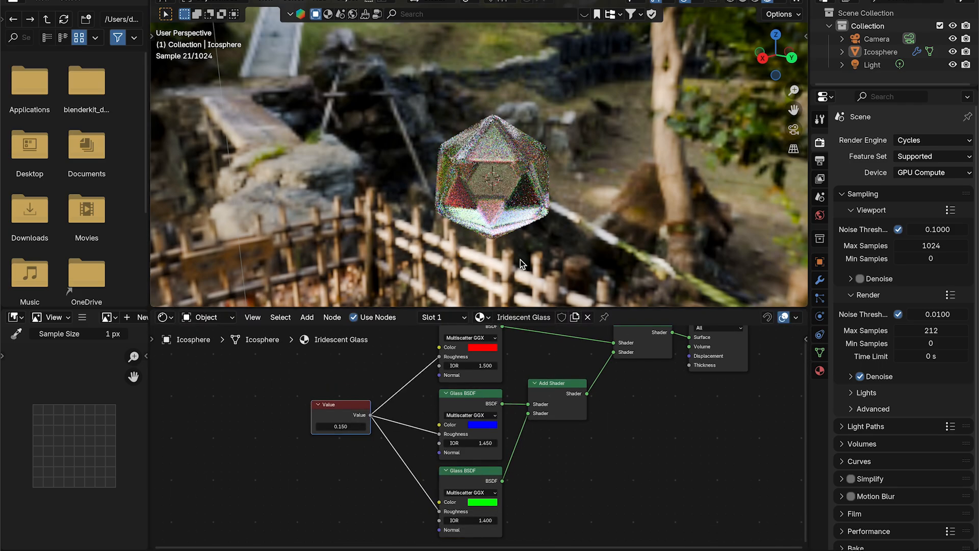
{"action": "middle_click_drag", "start_coordinate": [510, 174], "coordinate": [551, 168]}
{"action": "scroll", "coordinate": [555, 165], "scroll_direction": "up", "scroll_amount": 5}
{"action": "middle_click_drag", "start_coordinate": [680, 165], "coordinate": [550, 168]}
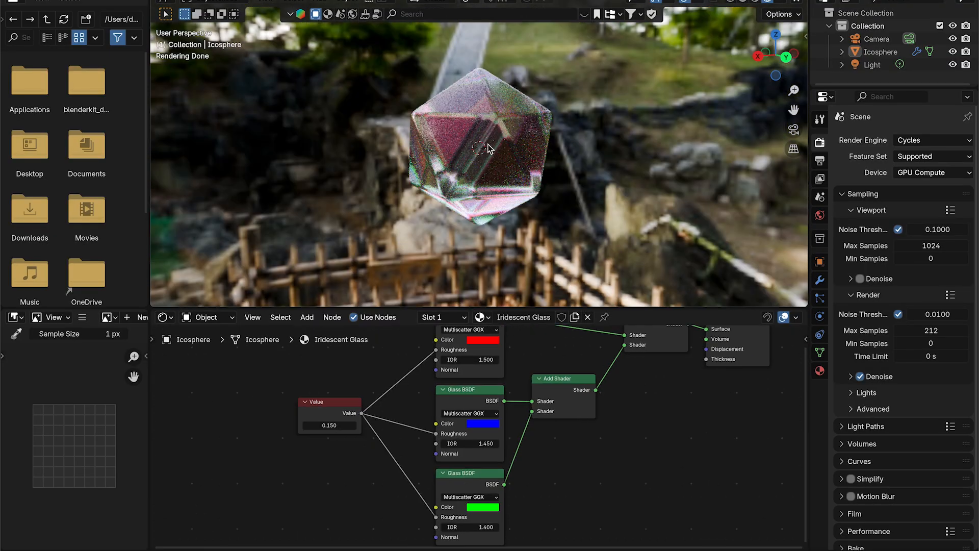
{"action": "middle_click_drag", "start_coordinate": [532, 221], "coordinate": [447, 232]}
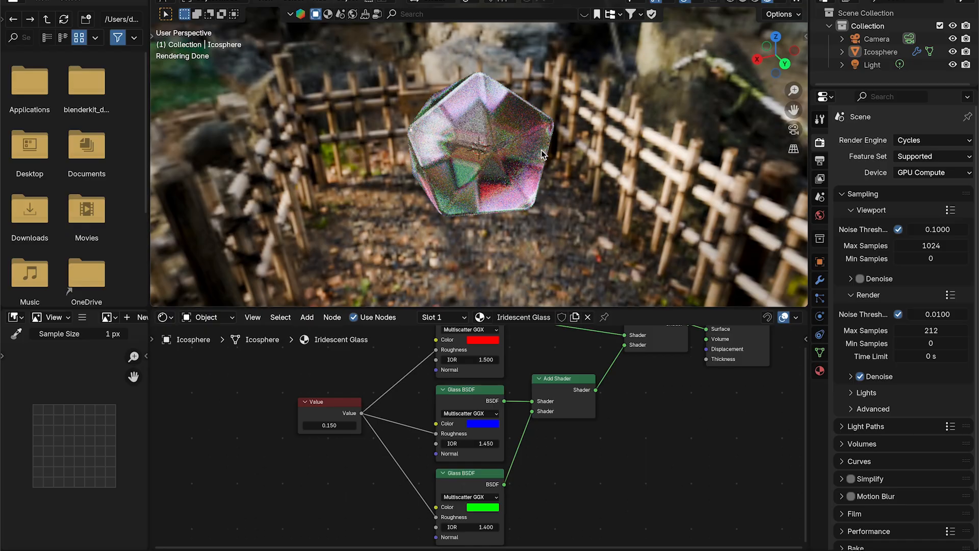
Switch to the Arc browser and open pexels.com
{"action": "key", "text": "super+space"}
{"action": "type", "text": "arc"}
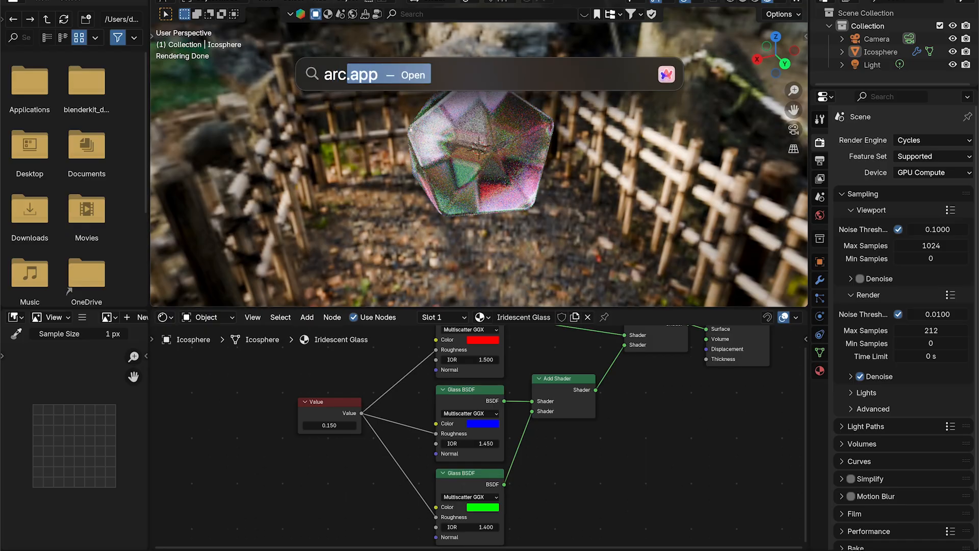
{"action": "key", "text": "Return"}
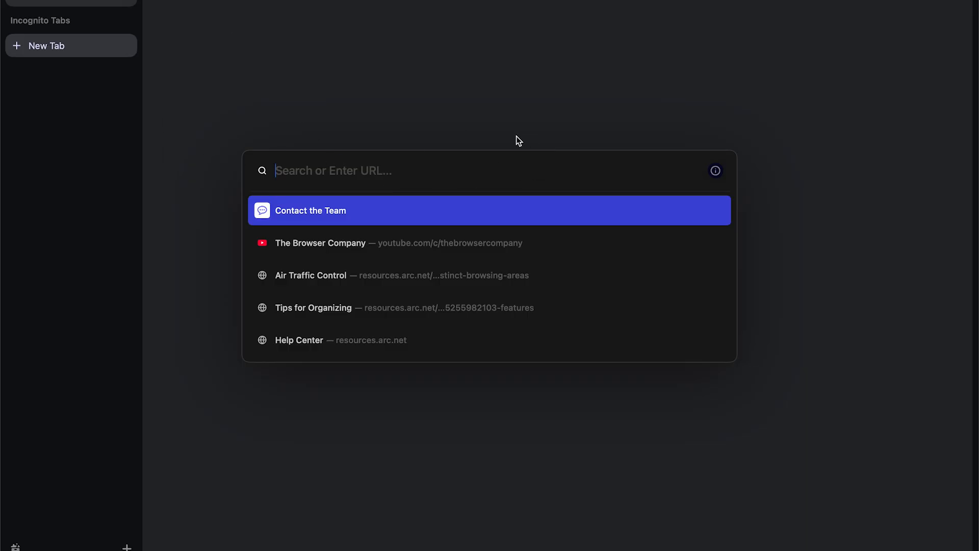
{"action": "type", "text": "pexels."}
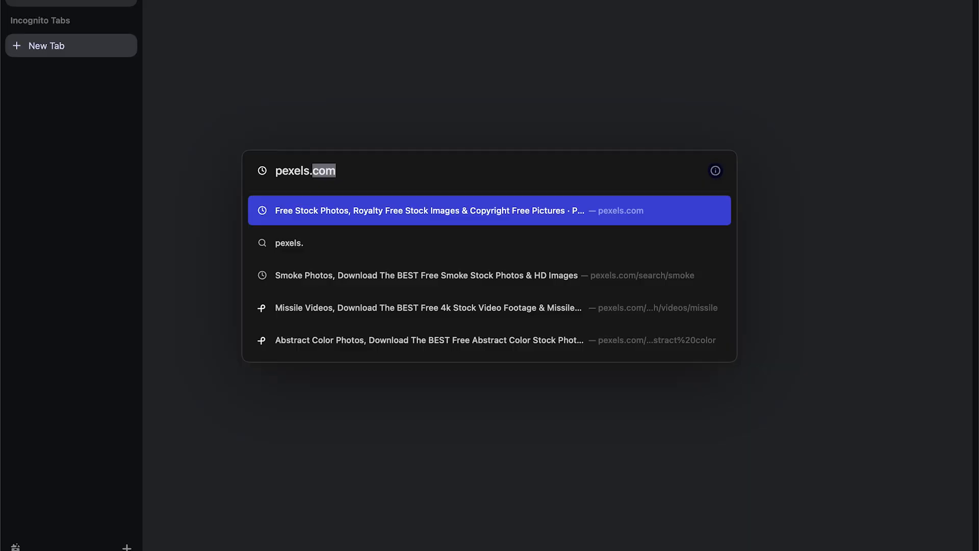
{"action": "type", "text": "com"}
{"action": "key", "text": "Return"}
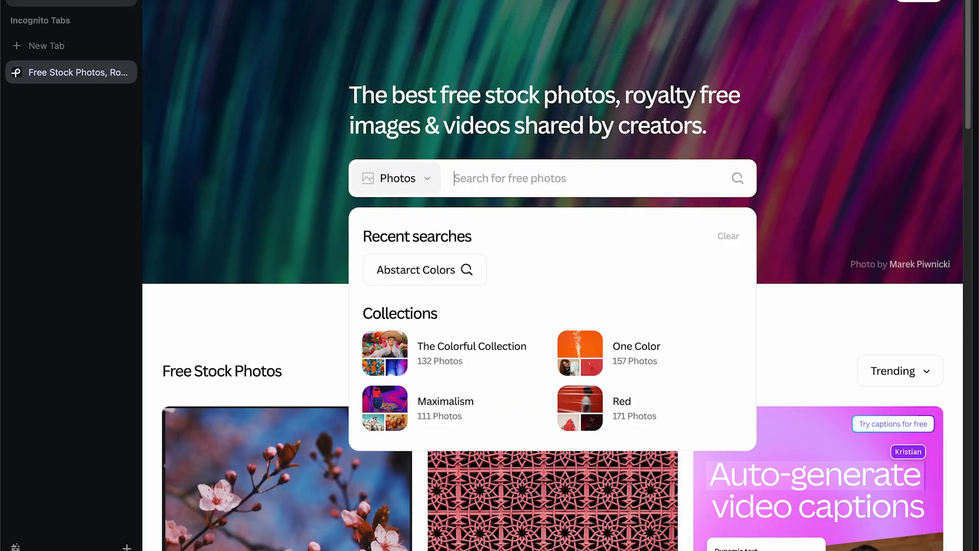
Search the photos for "abstract colors" and download the dark purple and blue liquid image
{"action": "type", "text": "abstract colors"}
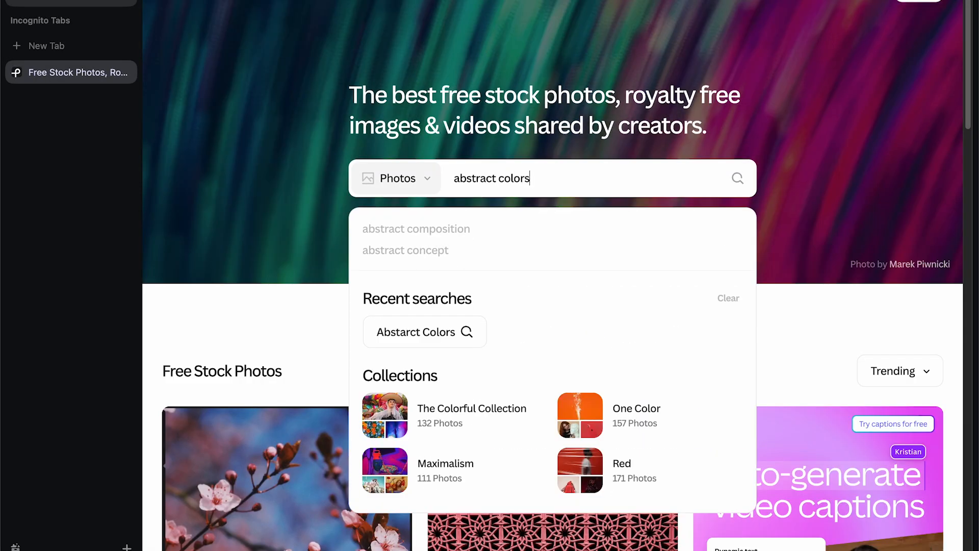
{"action": "key", "text": "Return"}
{"action": "scroll", "coordinate": [412, 265], "scroll_direction": "down", "scroll_amount": 10}
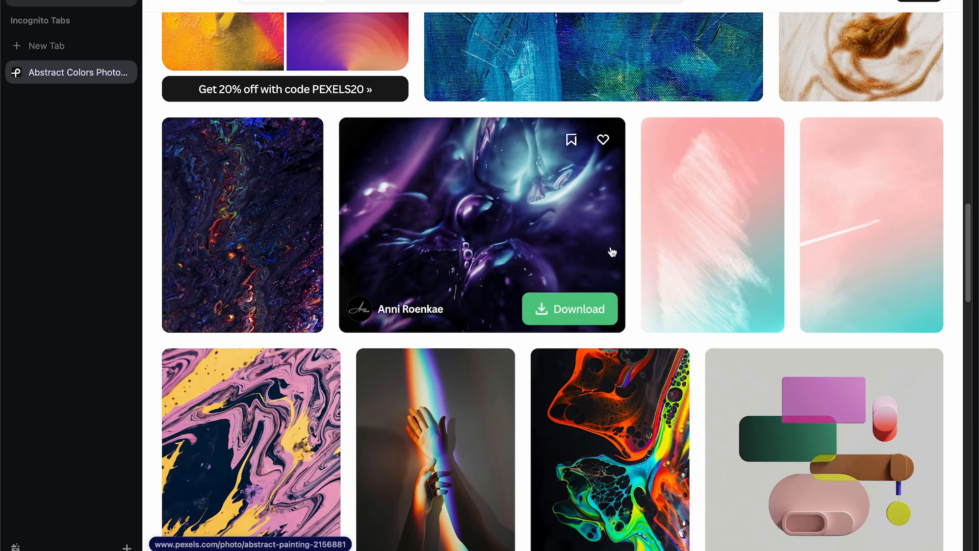
{"action": "left_click", "coordinate": [579, 308]}
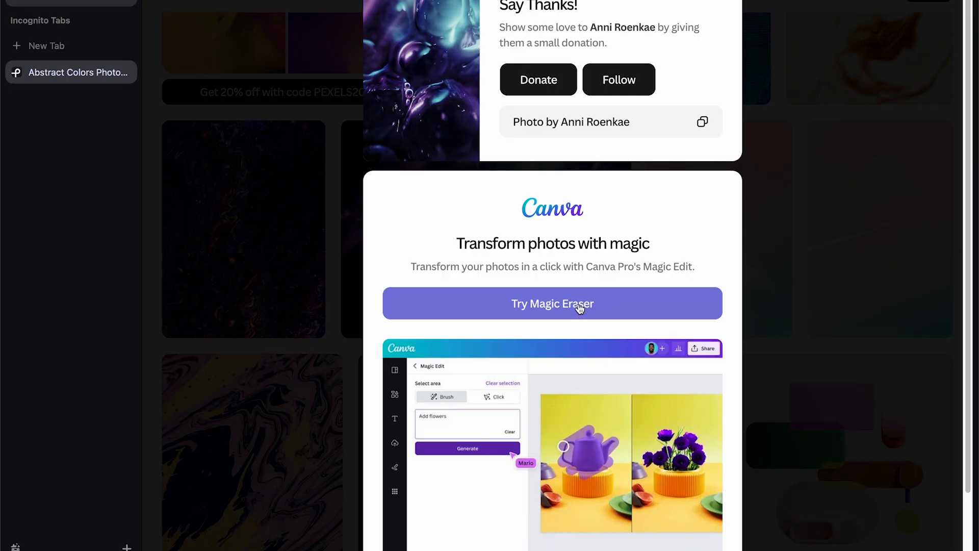
{"action": "left_click", "coordinate": [747, 275]}
Browse further through the abstract colors photos for other suitable images
{"action": "scroll", "coordinate": [748, 274], "scroll_direction": "down", "scroll_amount": 3}
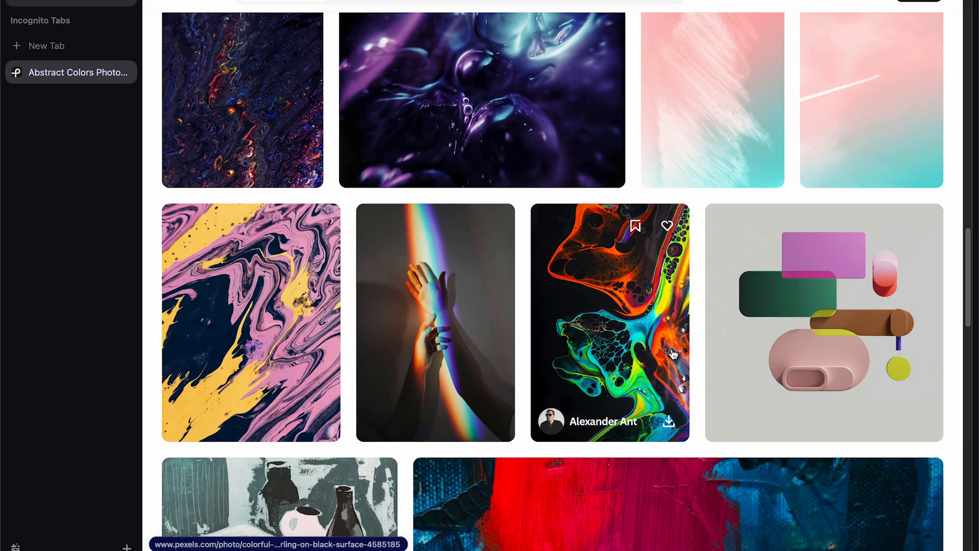
{"action": "scroll", "coordinate": [484, 269], "scroll_direction": "down", "scroll_amount": 10}
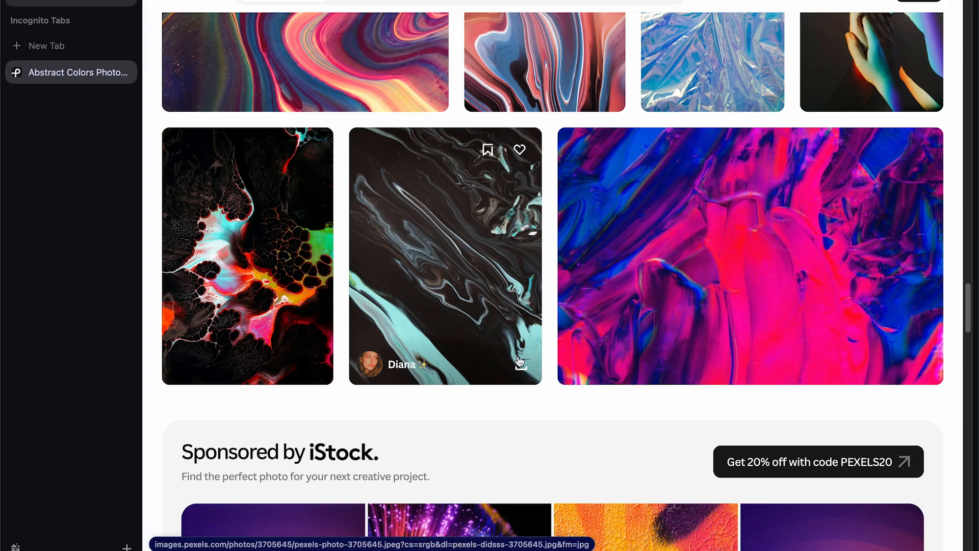
{"action": "scroll", "coordinate": [521, 364], "scroll_direction": "up", "scroll_amount": 3}
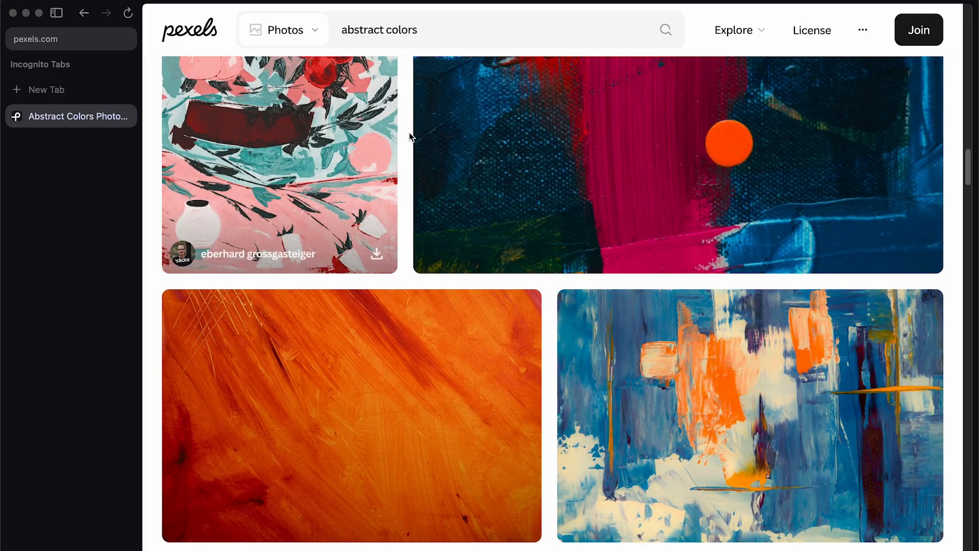
{"action": "scroll", "coordinate": [411, 137], "scroll_direction": "up", "scroll_amount": 5}
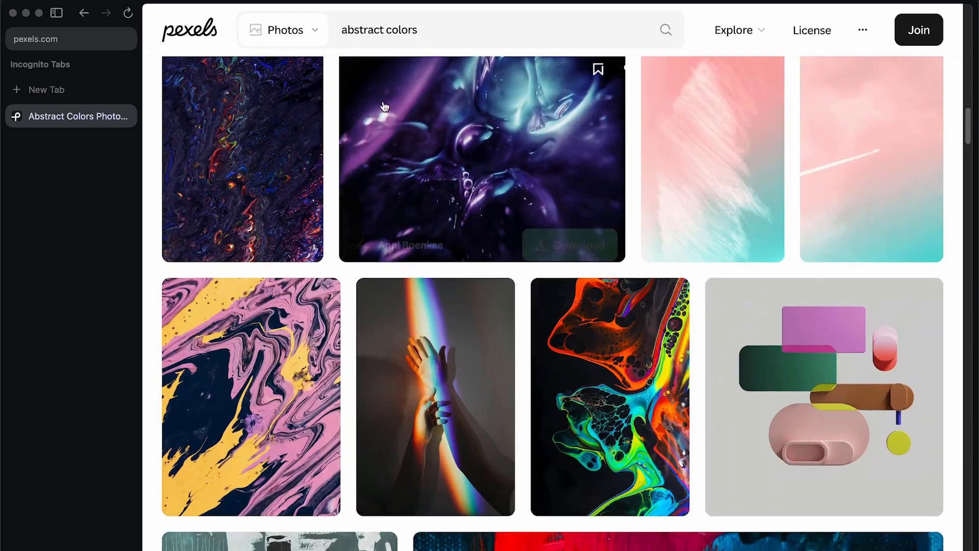
Refine the photo search to "abstract paint colors" and look through the results
{"action": "left_click", "coordinate": [382, 30]}
{"action": "type", "text": "paint"}
{"action": "key", "text": "Return"}
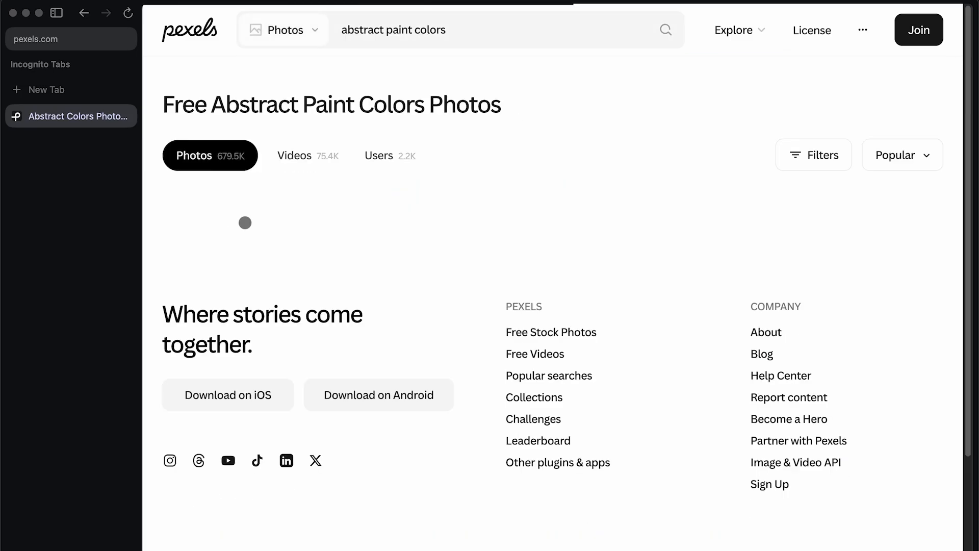
{"action": "scroll", "coordinate": [689, 105], "scroll_direction": "down", "scroll_amount": 15}
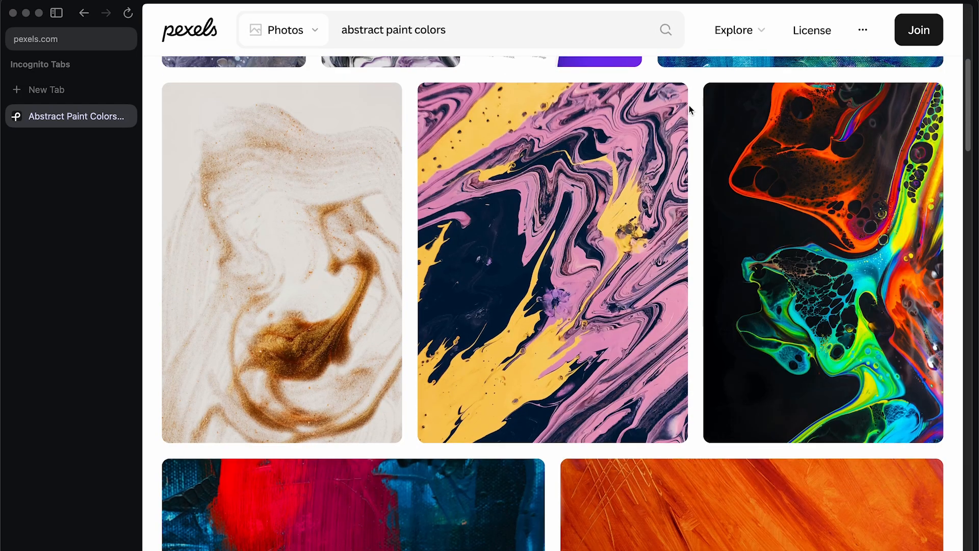
{"action": "scroll", "coordinate": [624, 425], "scroll_direction": "up", "scroll_amount": 15}
{"action": "scroll", "coordinate": [623, 424], "scroll_direction": "down", "scroll_amount": 3}
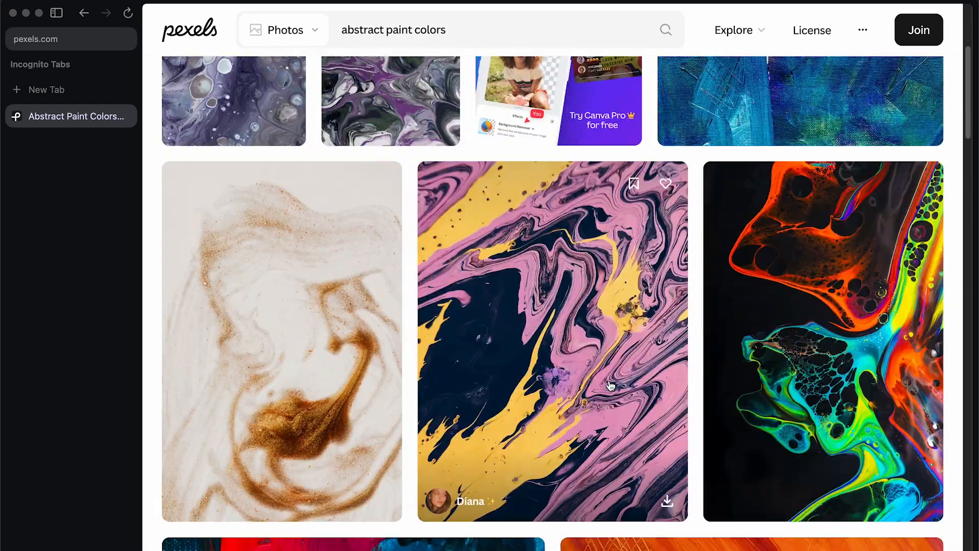
Search the photos again with "red" in the query and pick one of the results
{"action": "left_click", "coordinate": [401, 31]}
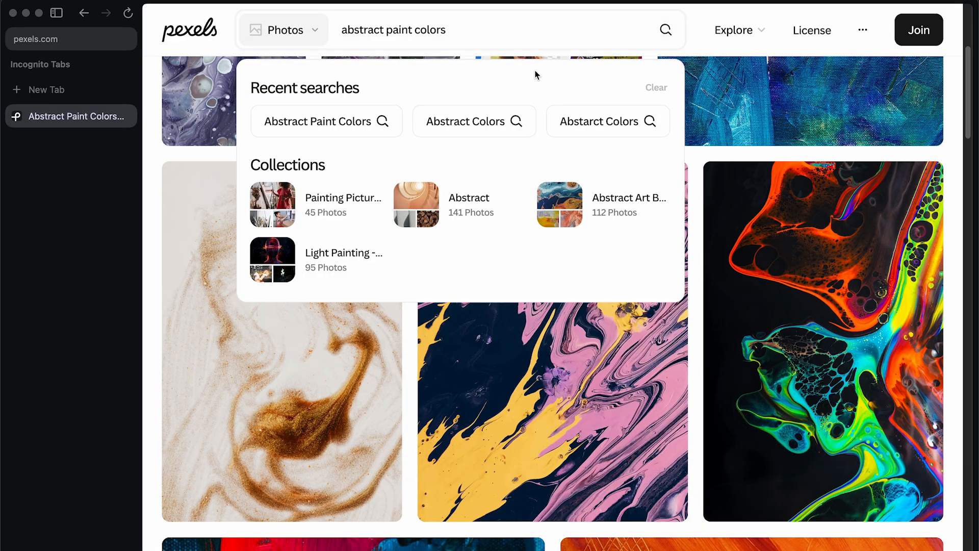
{"action": "type", "text": "red"}
{"action": "key", "text": "Return"}
{"action": "left_click", "coordinate": [711, 306]}
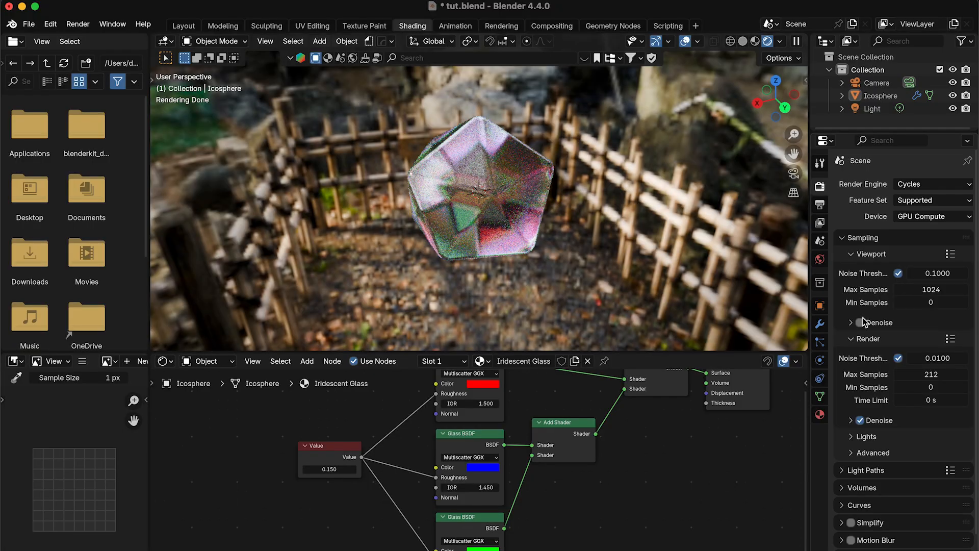
Use an Environment Texture for the world background color and load pexels-anniroenkae-2983141.jpg from the Assets folder into it
{"action": "left_click", "coordinate": [821, 261]}
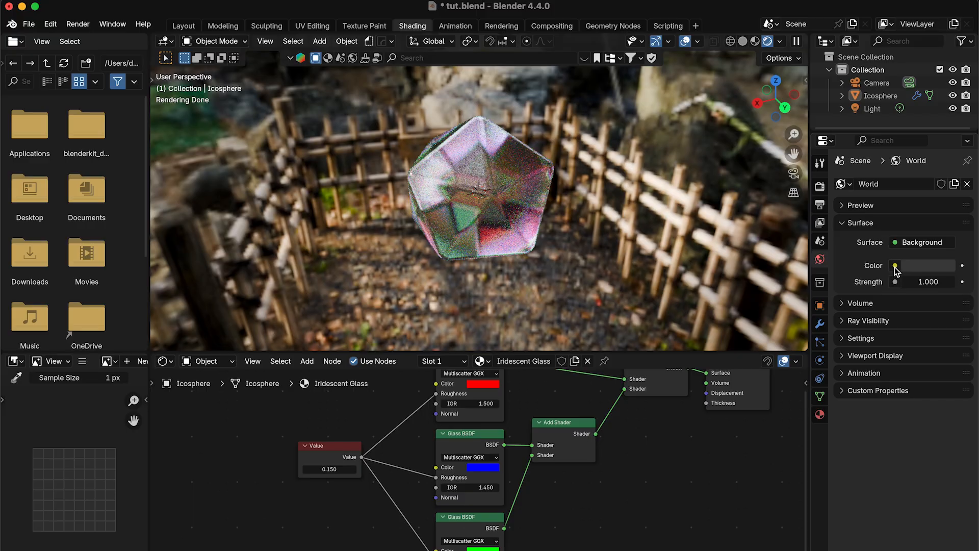
{"action": "left_click", "coordinate": [896, 266]}
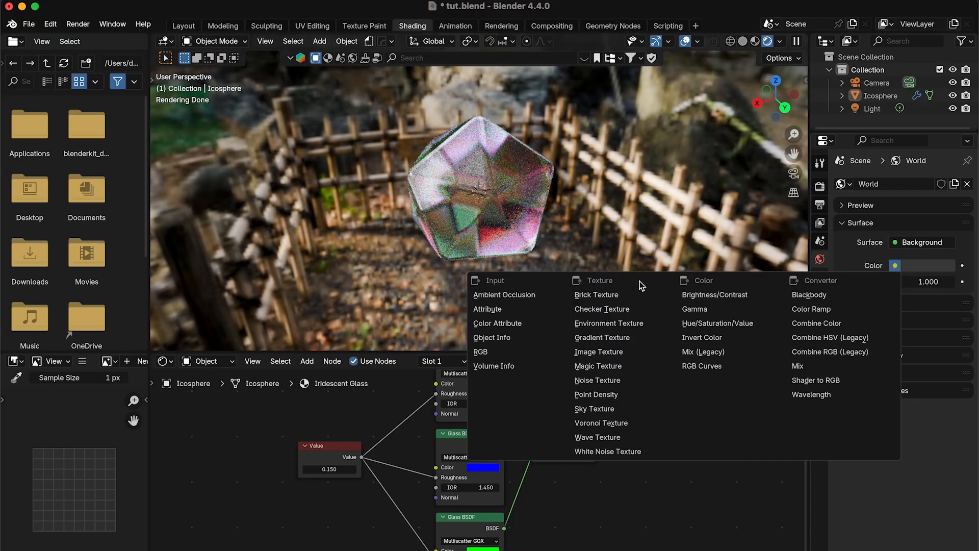
{"action": "left_click", "coordinate": [620, 325]}
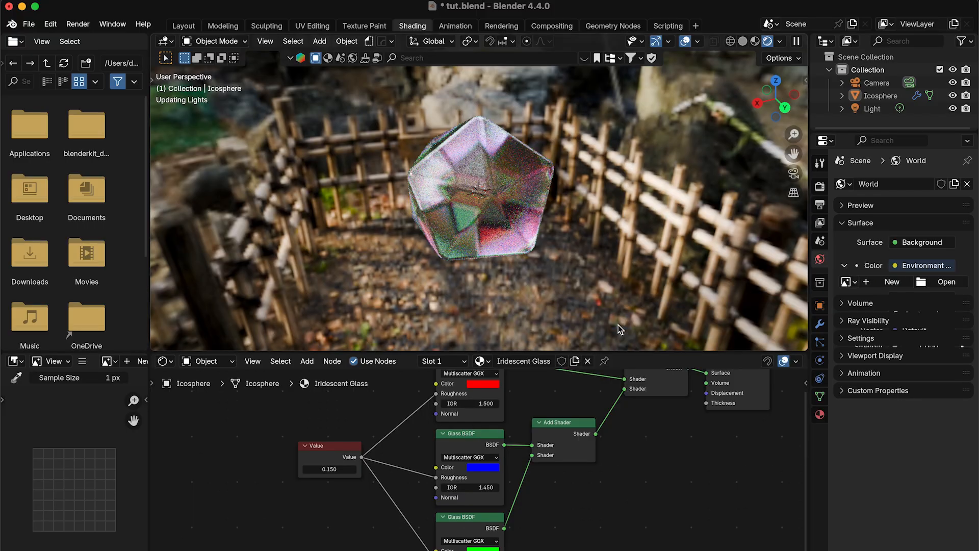
{"action": "left_click", "coordinate": [942, 283]}
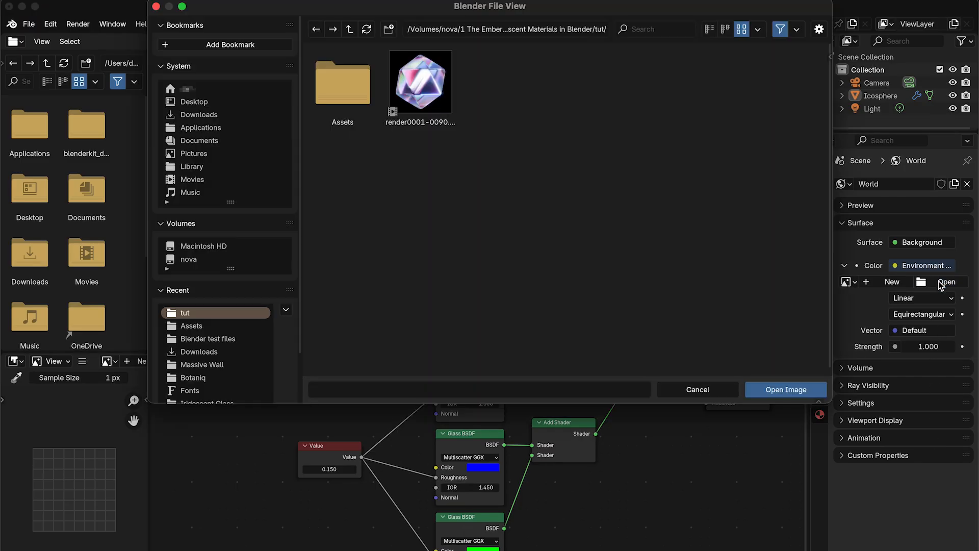
{"action": "left_click", "coordinate": [338, 84]}
{"action": "left_click_drag", "start_coordinate": [748, 276], "coordinate": [309, 48]}
{"action": "left_click", "coordinate": [576, 87]}
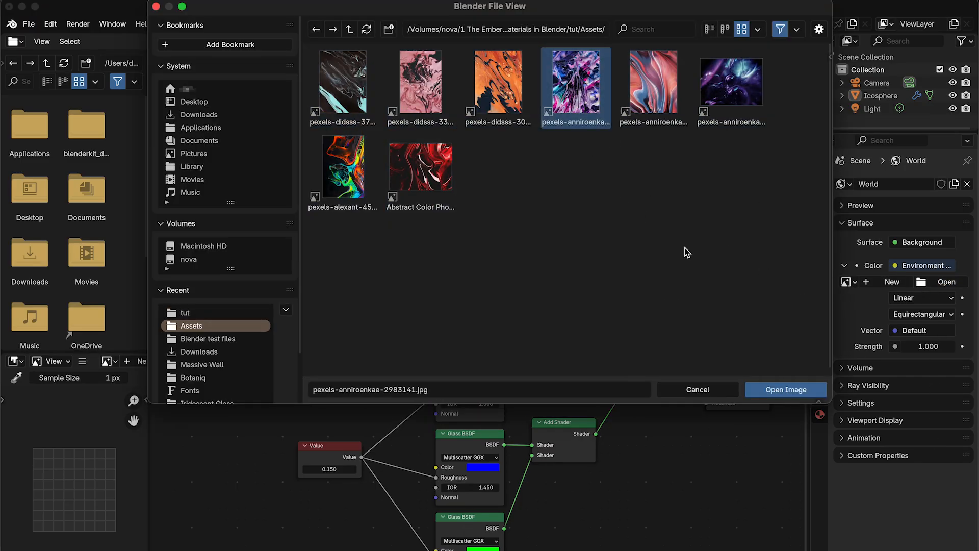
{"action": "left_click", "coordinate": [791, 389]}
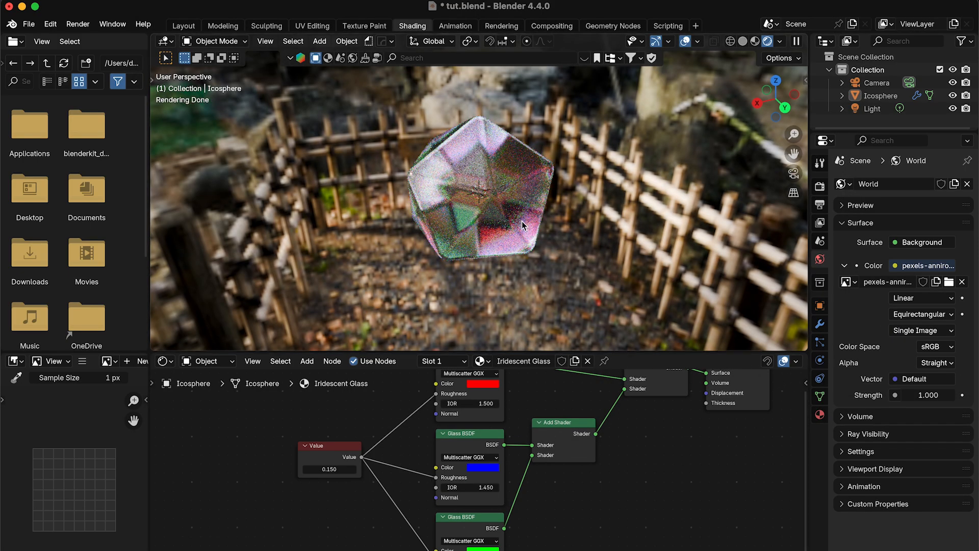
Enable Scene Lights and Scene World for the rendered viewport shading, and view the icosphere against the abstract image
{"action": "left_click", "coordinate": [781, 42]}
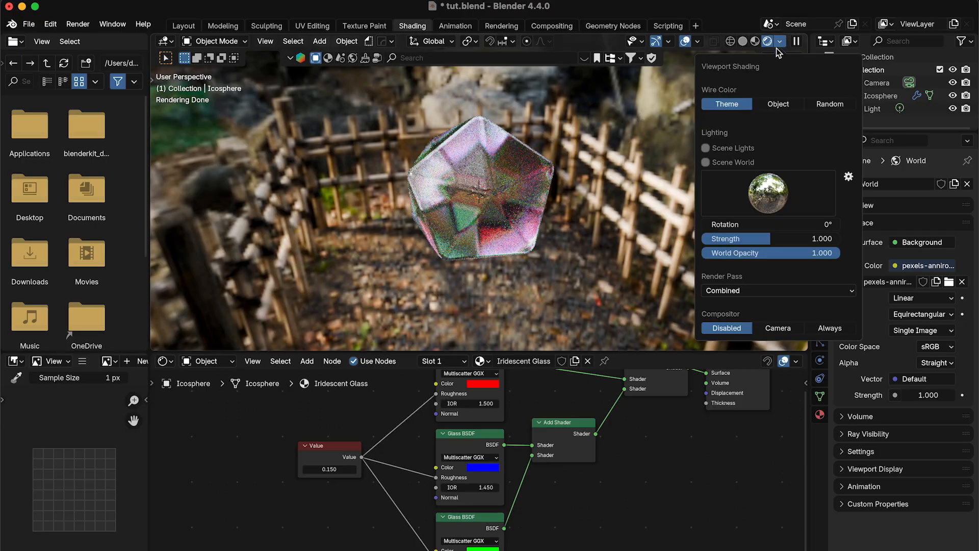
{"action": "left_click", "coordinate": [714, 149]}
{"action": "left_click", "coordinate": [714, 162]}
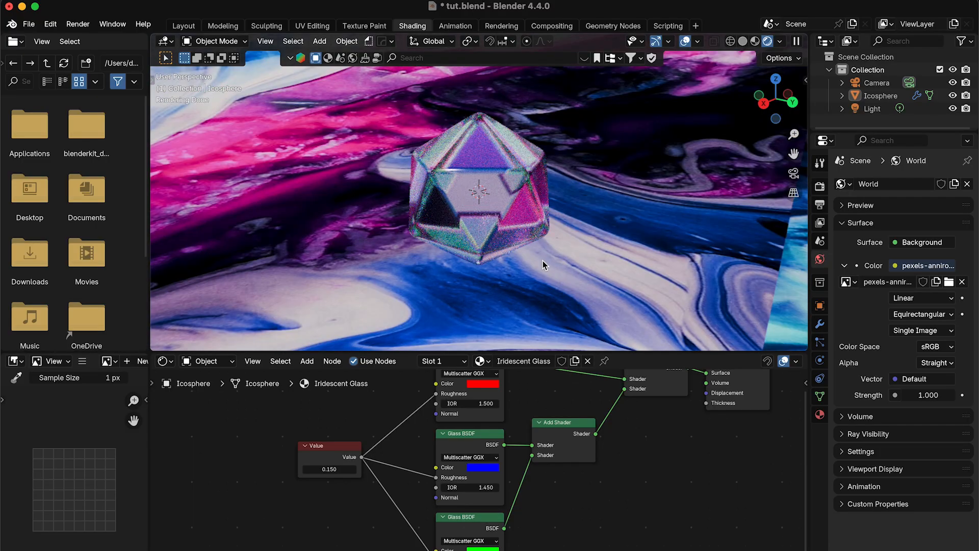
{"action": "middle_click_drag", "start_coordinate": [541, 261], "coordinate": [564, 228]}
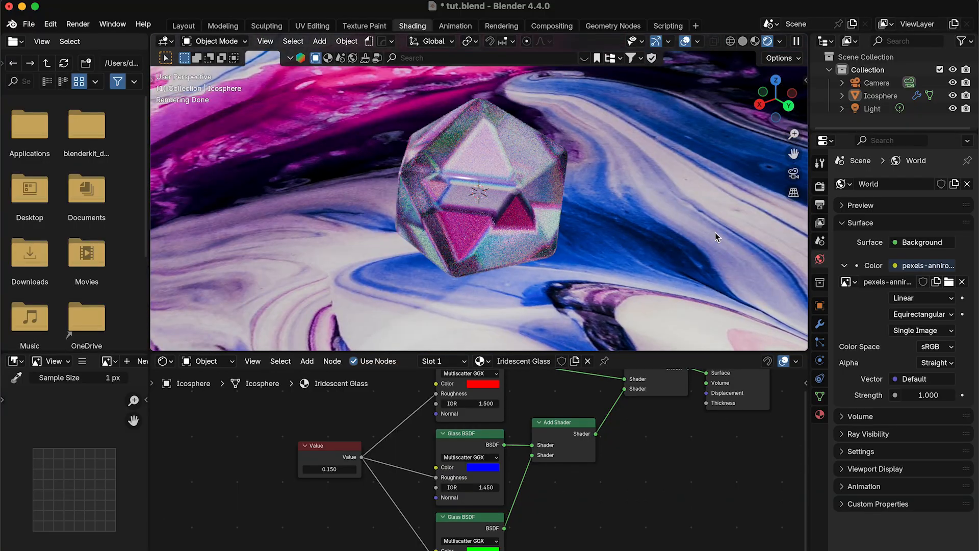
Make the film transparent in the render settings so the world image is hidden behind the icosphere
{"action": "left_click", "coordinate": [820, 187]}
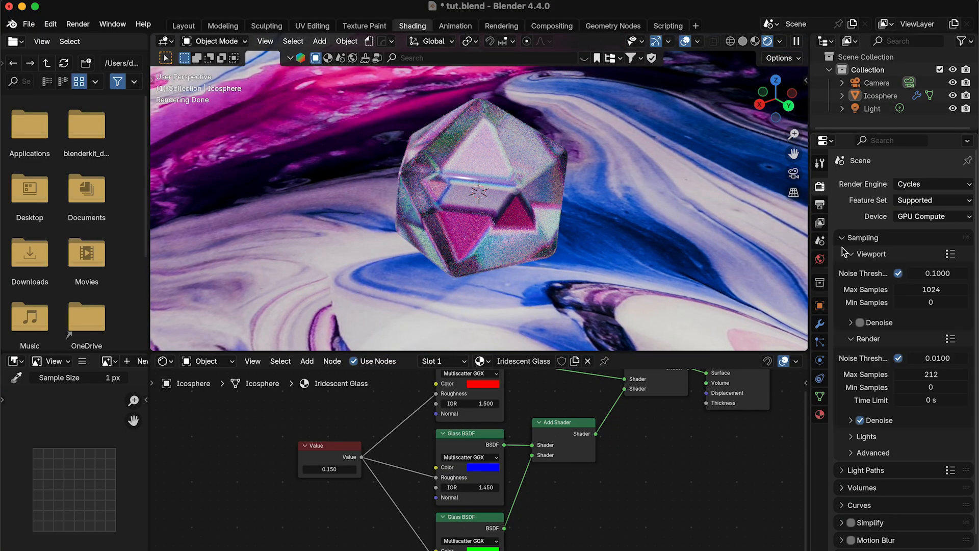
{"action": "scroll", "coordinate": [943, 535], "scroll_direction": "down", "scroll_amount": 3}
{"action": "left_click", "coordinate": [862, 498]}
{"action": "scroll", "coordinate": [861, 501], "scroll_direction": "down", "scroll_amount": 3}
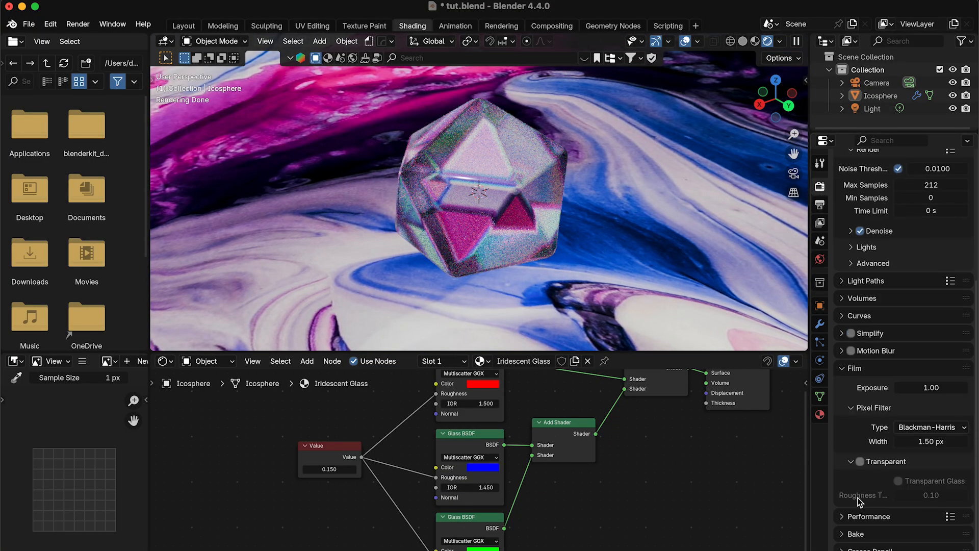
{"action": "left_click", "coordinate": [860, 462]}
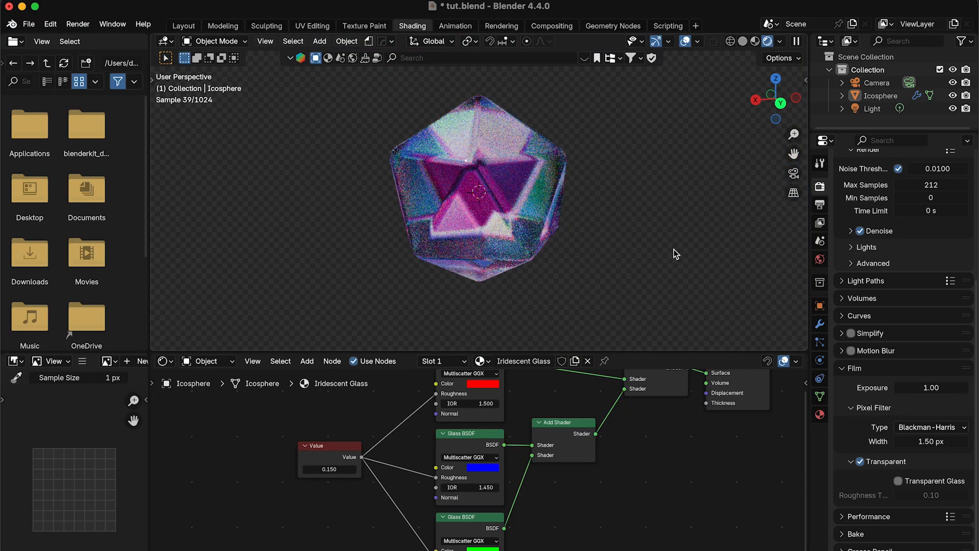
Switch the shader editor to the World nodes and set the Background strength to 2.000
{"action": "left_click", "coordinate": [222, 362]}
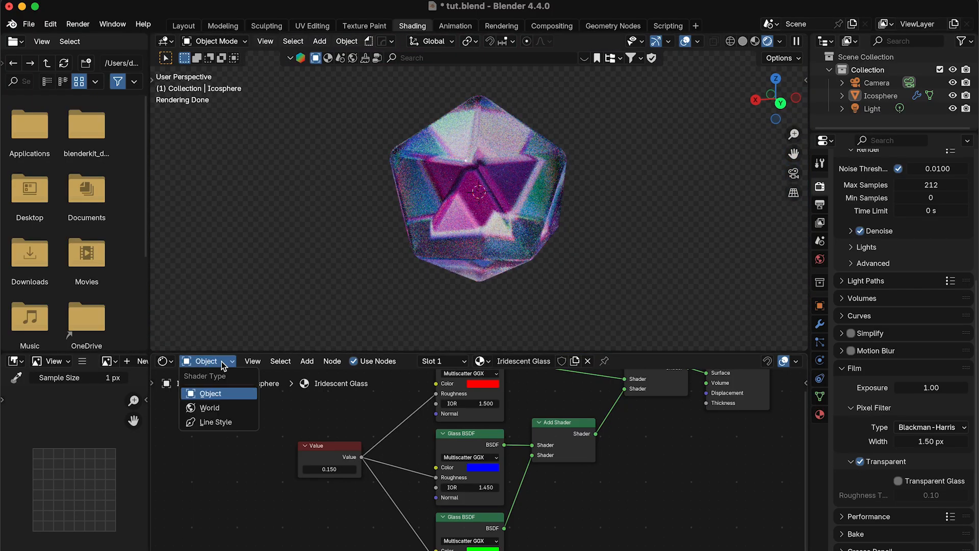
{"action": "left_click", "coordinate": [209, 408]}
{"action": "middle_click_drag", "start_coordinate": [396, 430], "coordinate": [341, 503]}
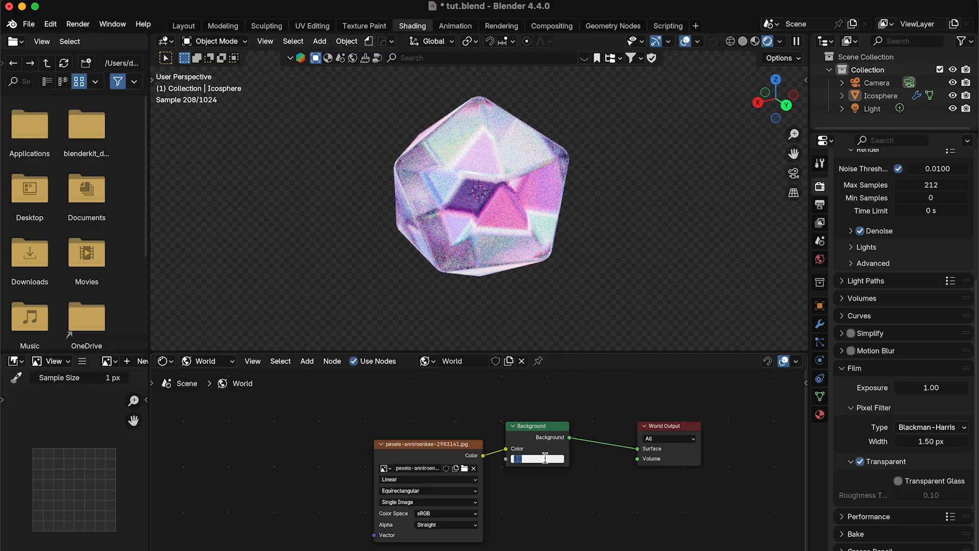
Replace the world environment image with pexels-anniroenkae-2156881.jpg and view the glass from another angle
{"action": "left_click", "coordinate": [820, 259]}
{"action": "left_click", "coordinate": [948, 282]}
{"action": "double_click", "coordinate": [731, 88]}
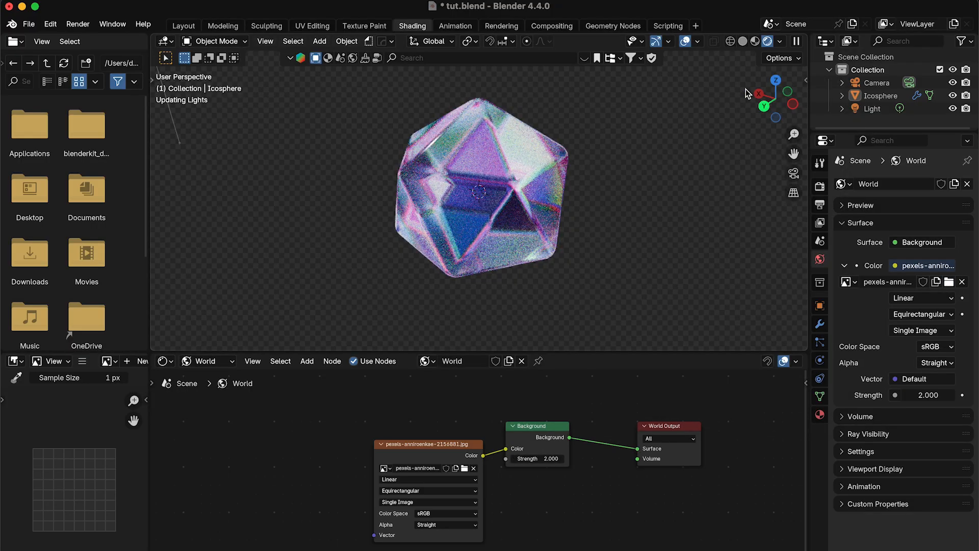
{"action": "middle_click_drag", "start_coordinate": [654, 232], "coordinate": [602, 255]}
Try Abstract Color Photo.jpg as the world environment image and orbit around the icosphere to judge it
{"action": "left_click", "coordinate": [948, 282]}
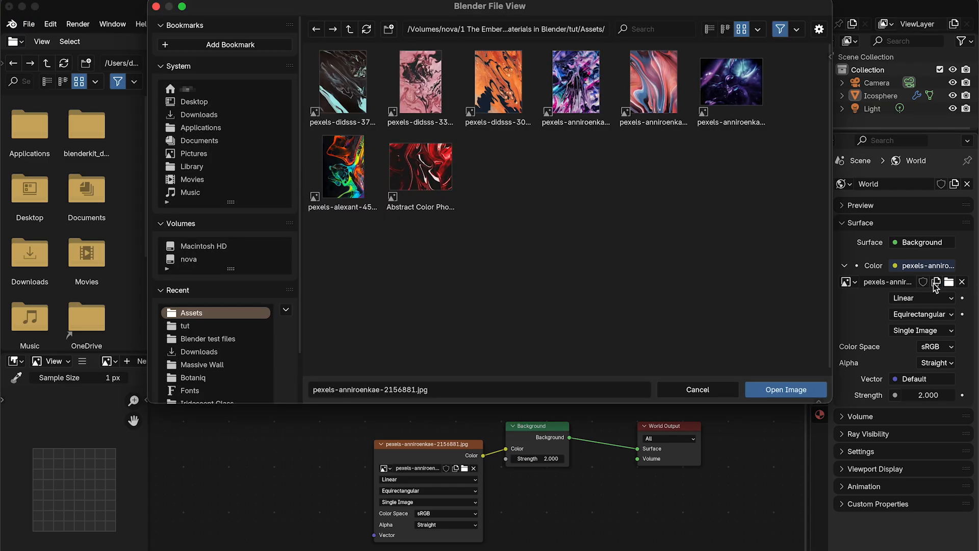
{"action": "double_click", "coordinate": [421, 167]}
{"action": "middle_click_drag", "start_coordinate": [529, 267], "coordinate": [697, 266]}
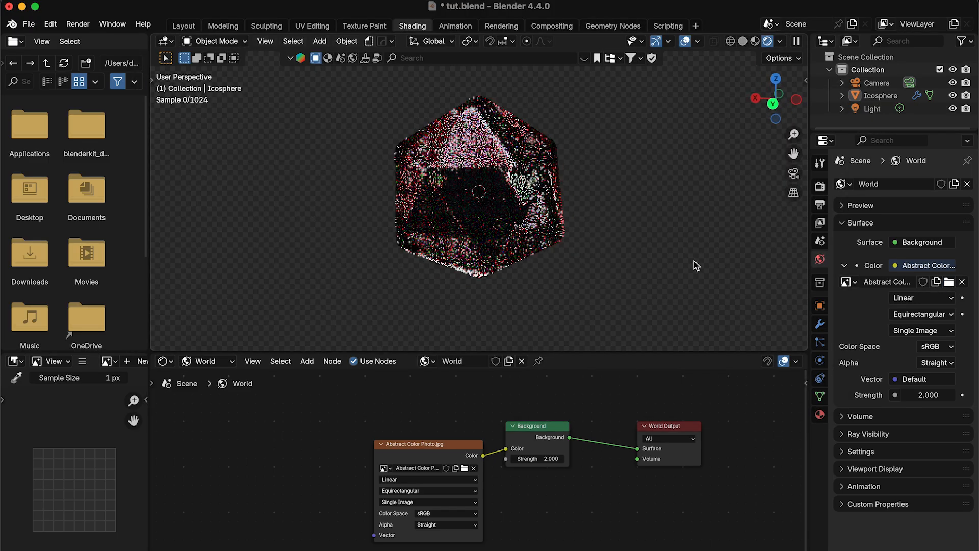
Try pexels-anniroenkae-2832432.jpg and pexels-didsss-3705645.jpg in turn as the world environment image
{"action": "left_click", "coordinate": [949, 282]}
{"action": "double_click", "coordinate": [656, 94]}
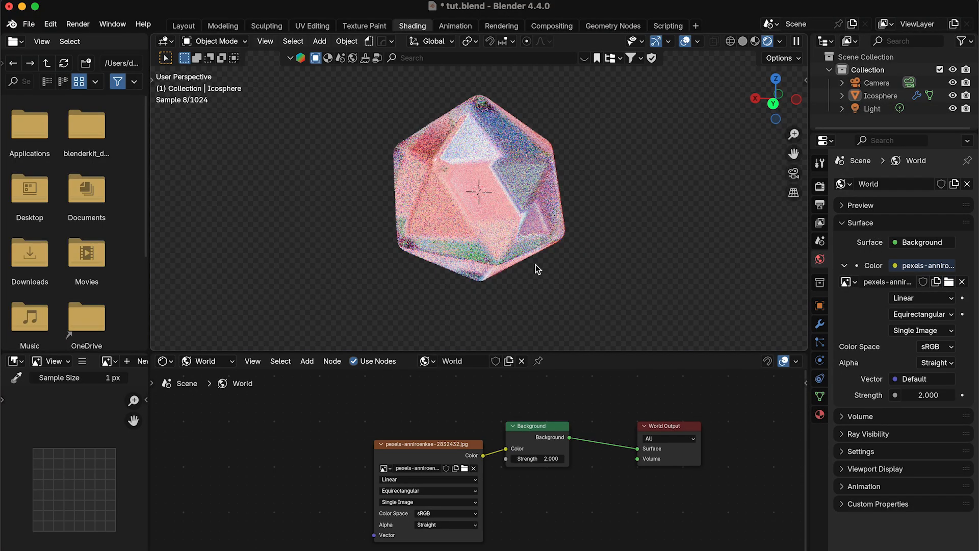
{"action": "middle_click_drag", "start_coordinate": [536, 265], "coordinate": [614, 280]}
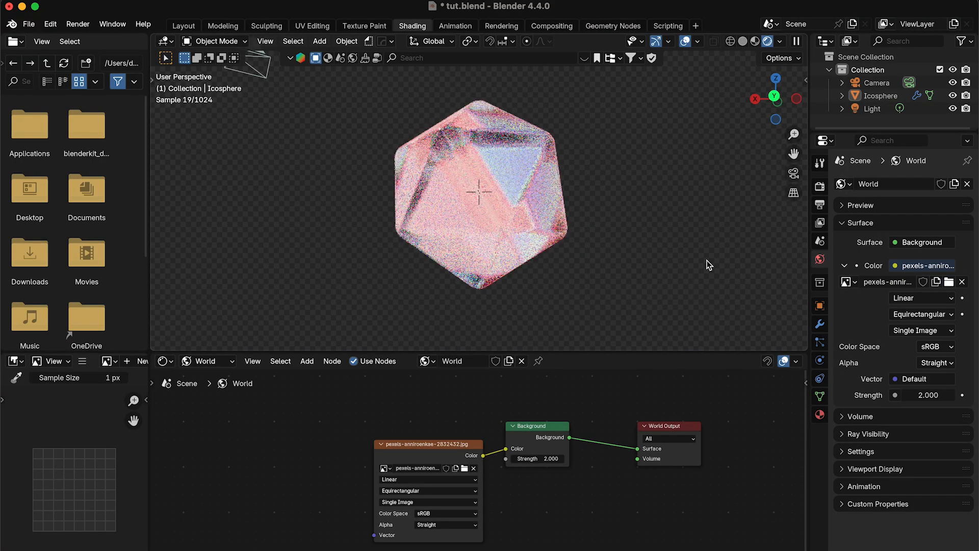
{"action": "middle_click_drag", "start_coordinate": [709, 264], "coordinate": [592, 288]}
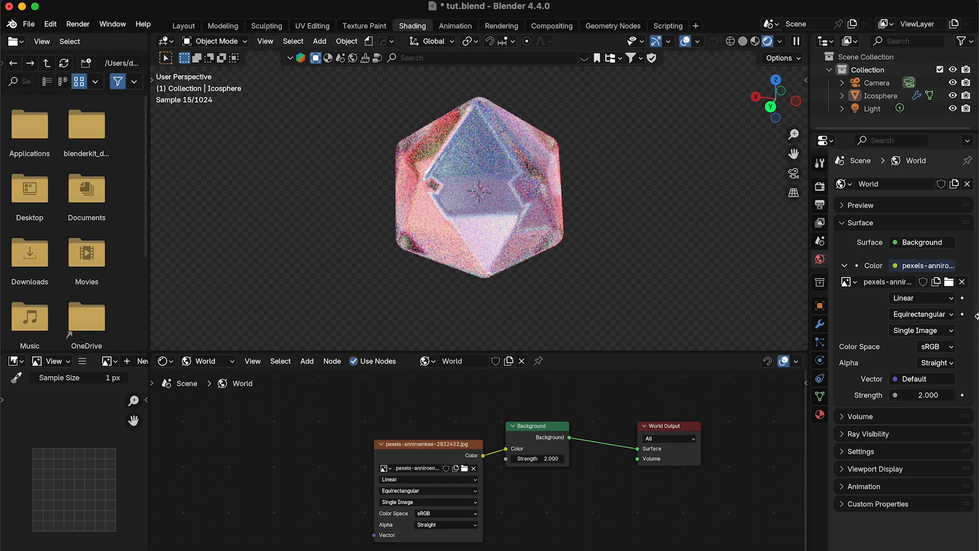
{"action": "left_click", "coordinate": [949, 281]}
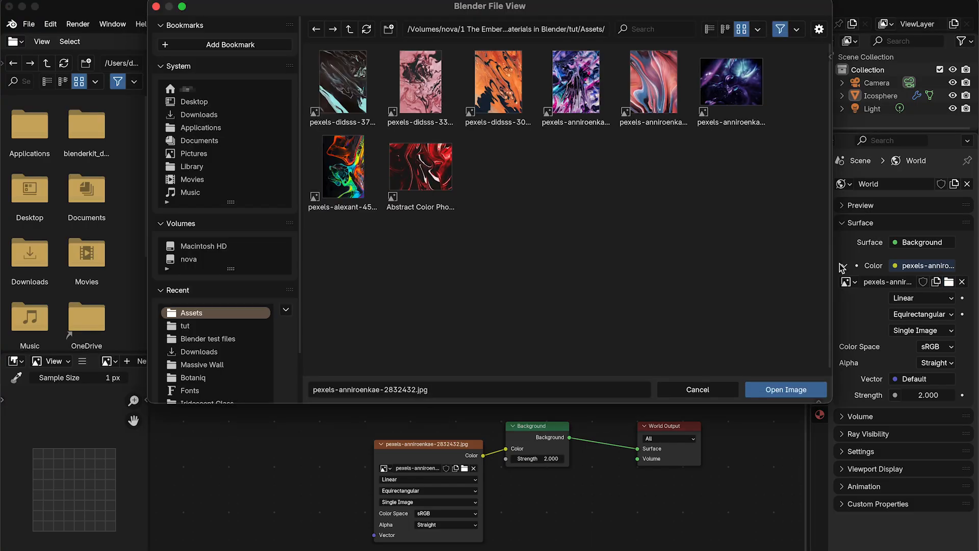
{"action": "double_click", "coordinate": [347, 86]}
Load the dark purple and blue image pexels-anniroenkae-2156881.jpg as the world environment texture
{"action": "left_click", "coordinate": [950, 282]}
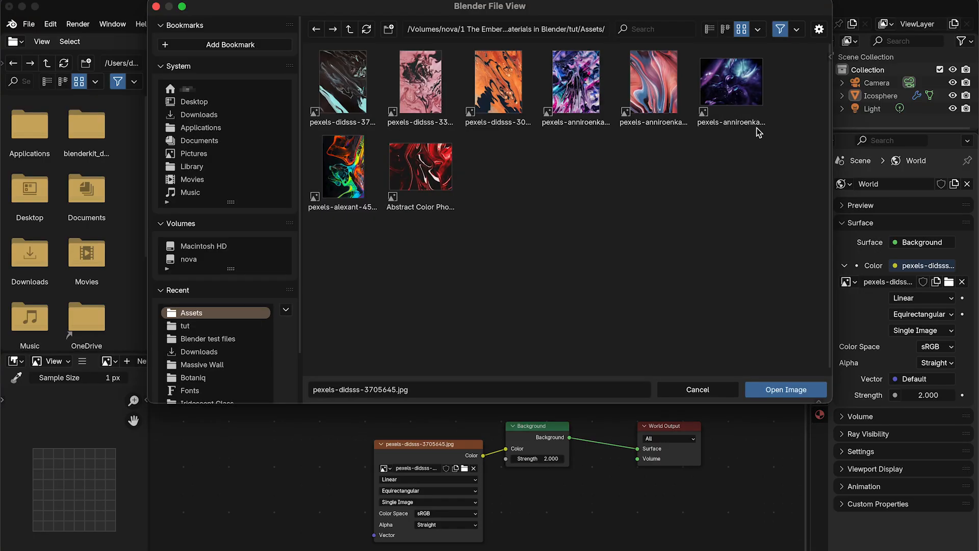
{"action": "left_click", "coordinate": [744, 88]}
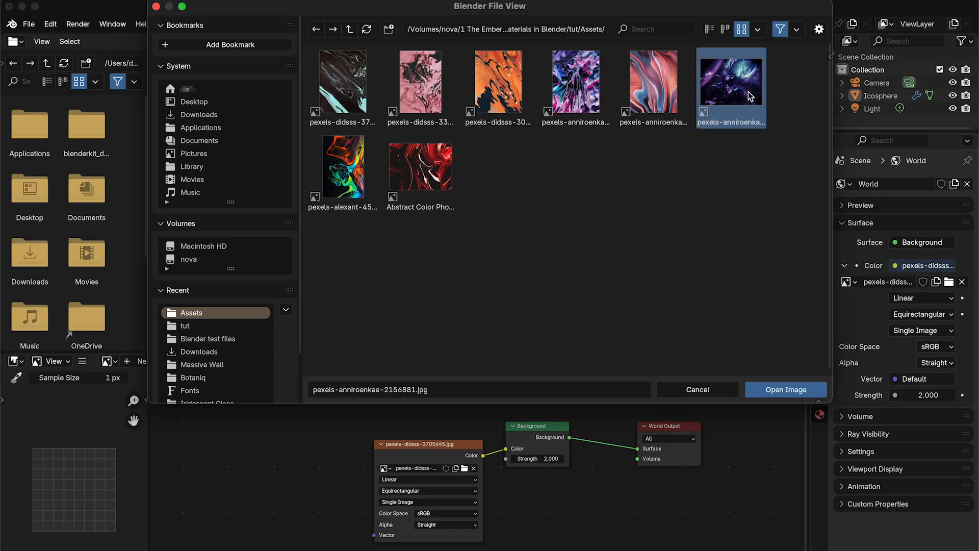
{"action": "left_click", "coordinate": [767, 390]}
{"action": "middle_click_drag", "start_coordinate": [492, 234], "coordinate": [568, 190]}
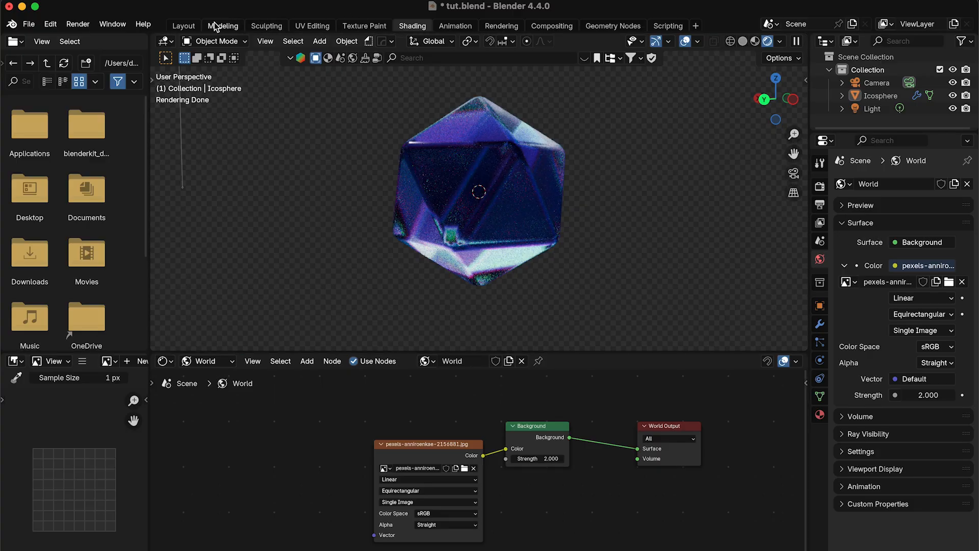
In the Layout workspace, select the camera and clear its rotation and location
{"action": "left_click", "coordinate": [184, 26]}
{"action": "scroll", "coordinate": [436, 196], "scroll_direction": "down", "scroll_amount": 5}
{"action": "left_click", "coordinate": [225, 222]}
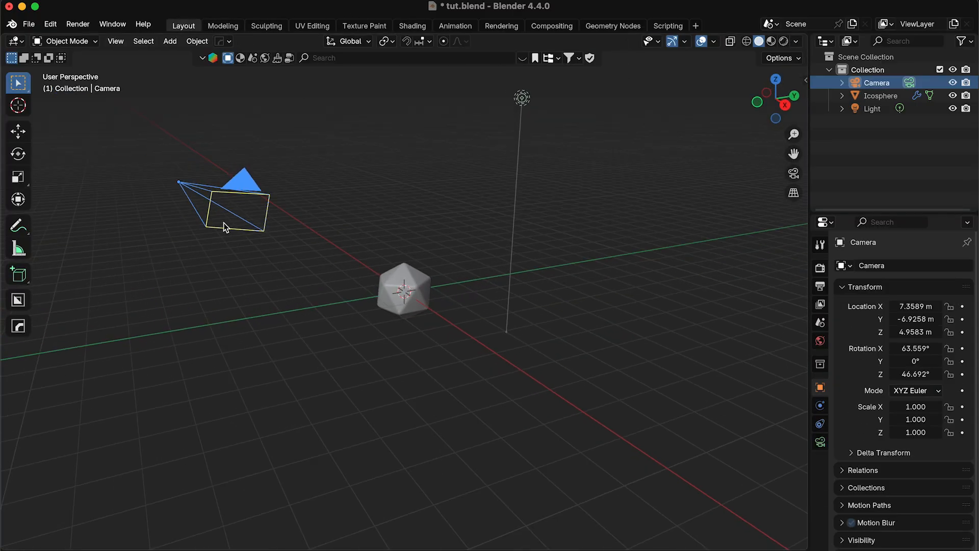
{"action": "key", "text": "alt+r"}
{"action": "key", "text": "alt+g"}
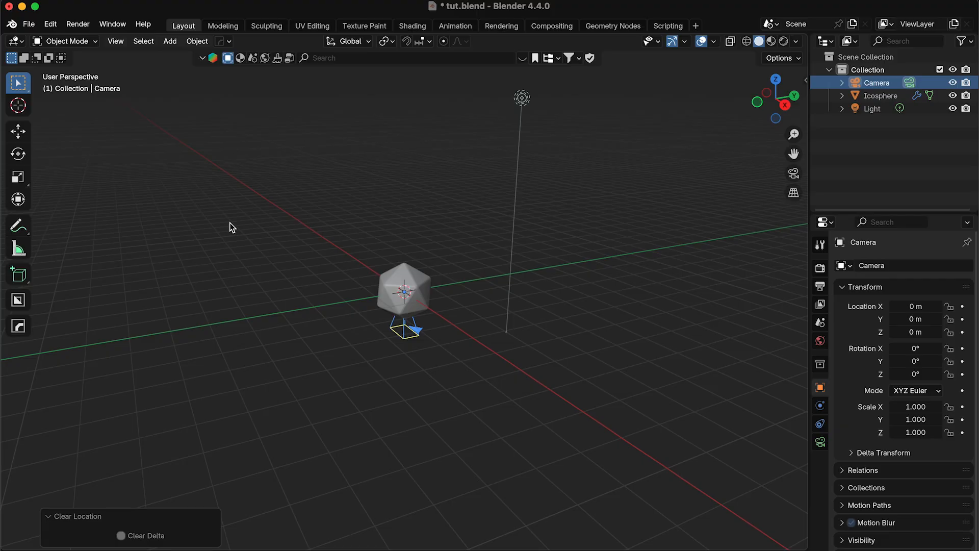
Rotate the camera 90° about global X, move it along Y to about -4.4 m, and look through it
{"action": "type", "text": "rx90"}
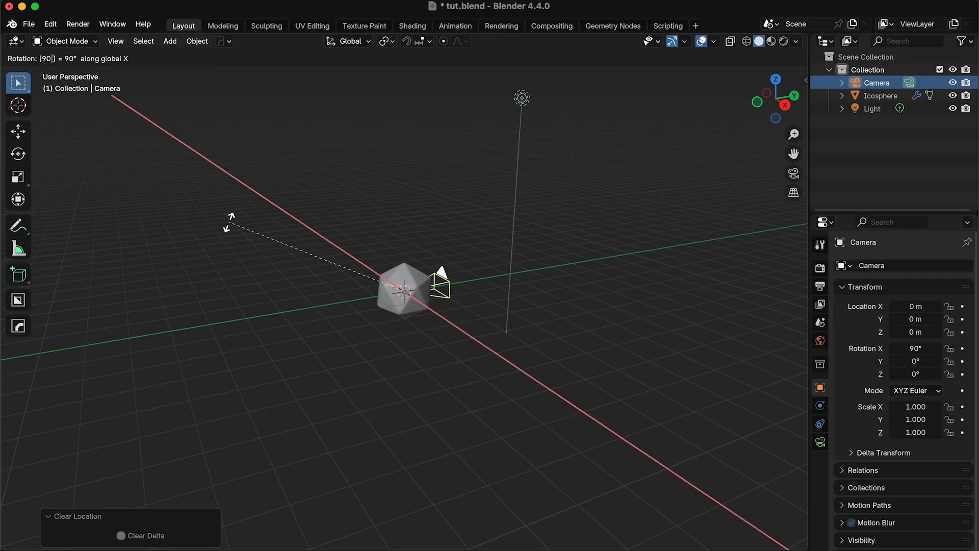
{"action": "key", "text": "Return"}
{"action": "key", "text": "g"}
{"action": "key", "text": "y"}
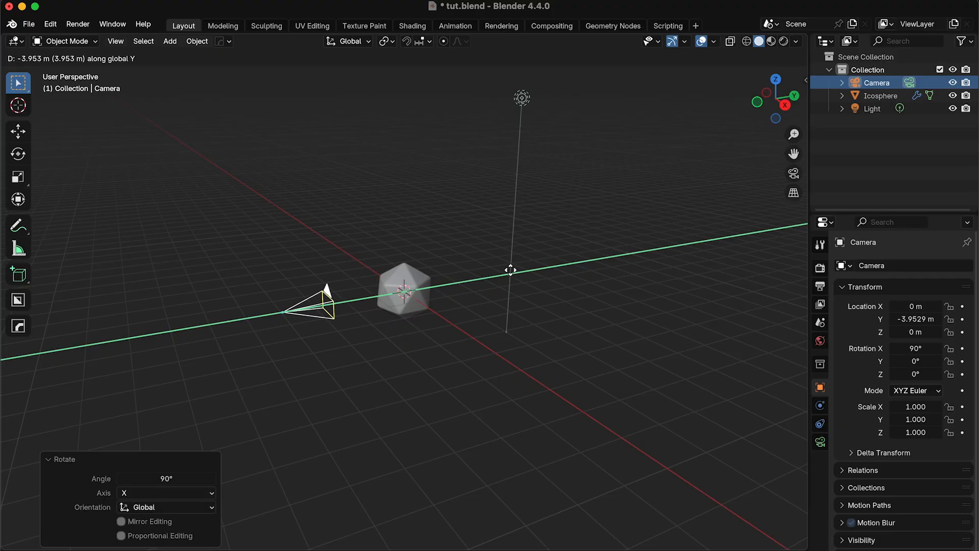
{"action": "left_click", "coordinate": [515, 267]}
{"action": "left_click", "coordinate": [794, 173]}
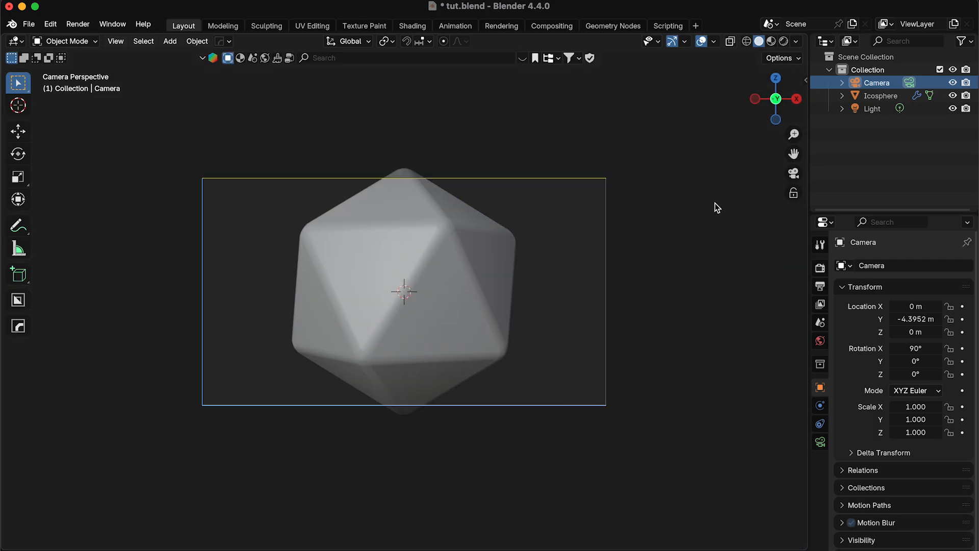
Set the output's horizontal resolution to 1080 px for a square frame
{"action": "left_click", "coordinate": [819, 268]}
{"action": "left_click", "coordinate": [822, 287]}
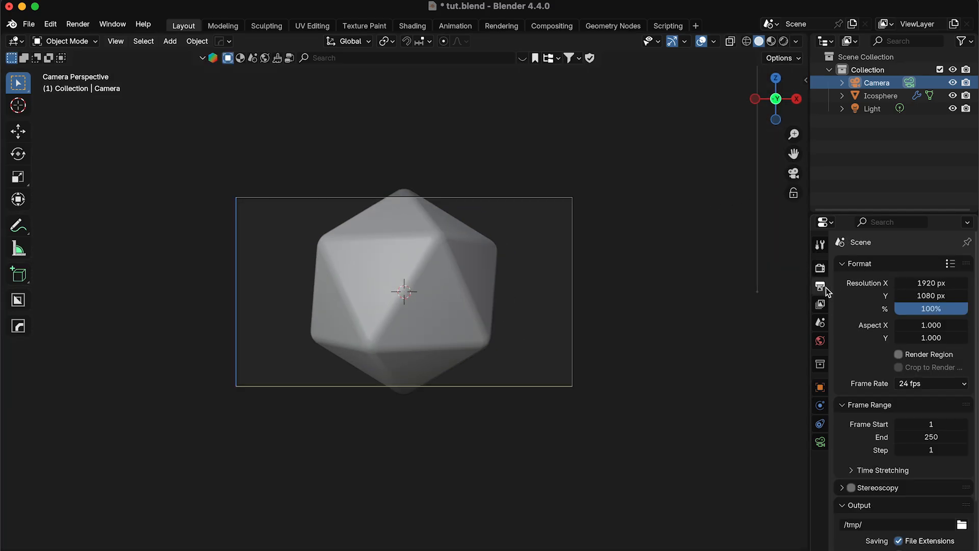
{"action": "left_click", "coordinate": [927, 284]}
{"action": "type", "text": "1080"}
{"action": "key", "text": "Return"}
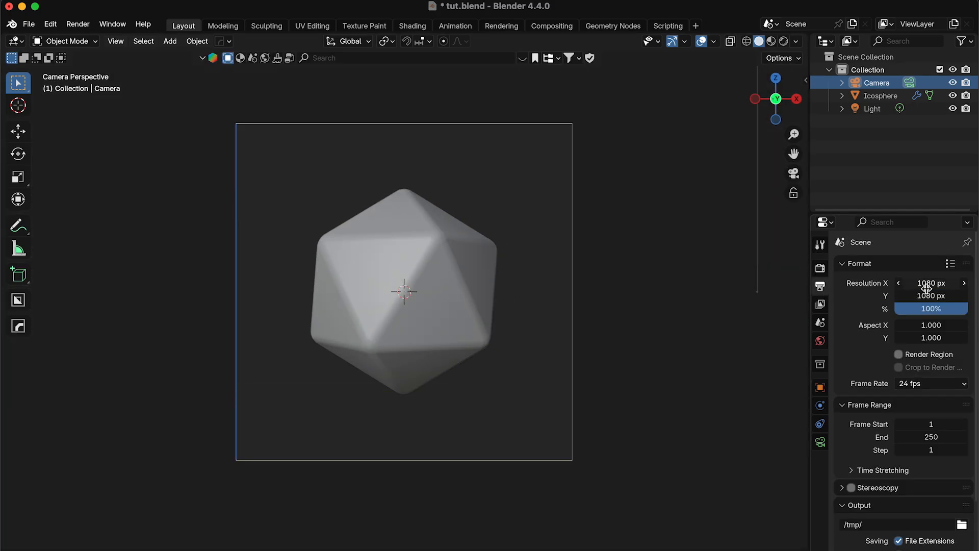
Change the camera lens type to Orthographic and reduce its orthographic scale to about 2.414
{"action": "left_click", "coordinate": [821, 443]}
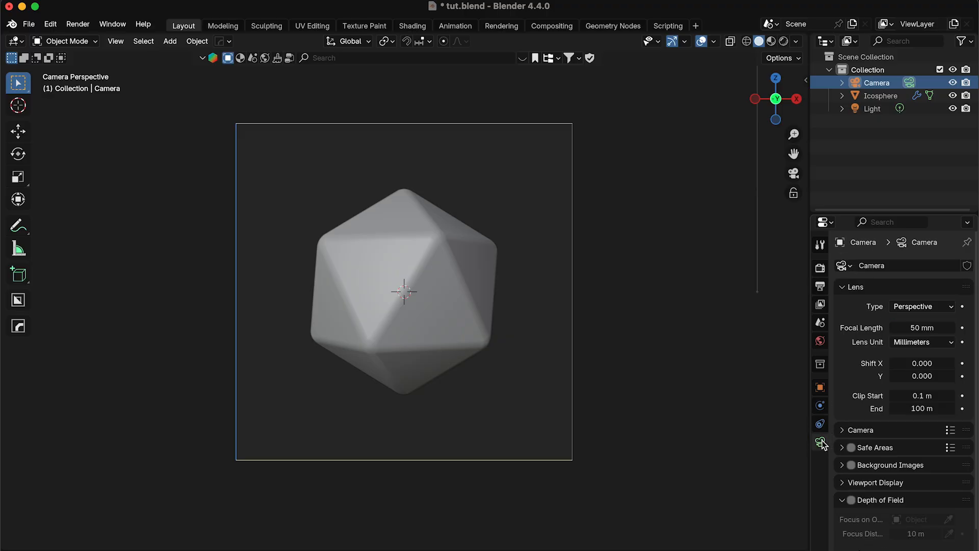
{"action": "left_click", "coordinate": [917, 308]}
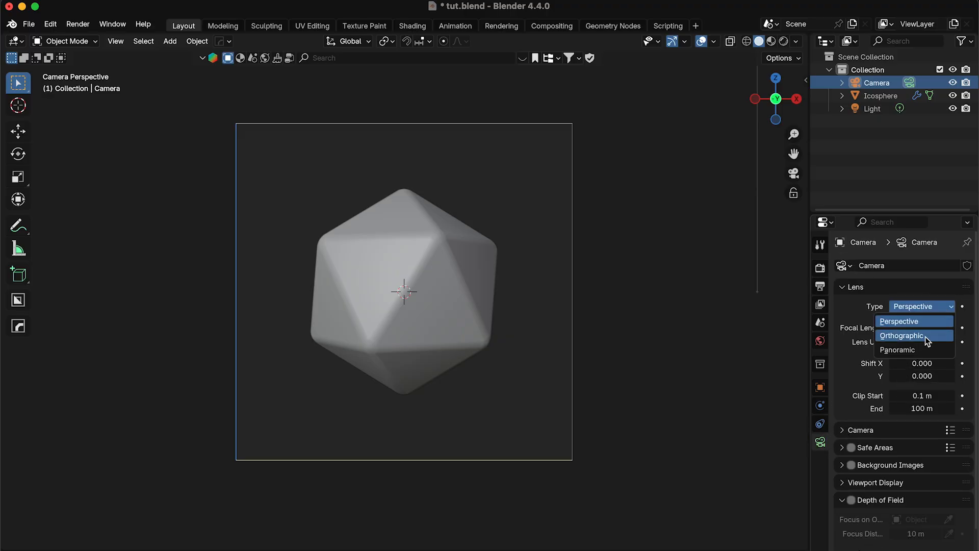
{"action": "left_click", "coordinate": [926, 337]}
{"action": "left_click_drag", "start_coordinate": [923, 328], "coordinate": [837, 327]}
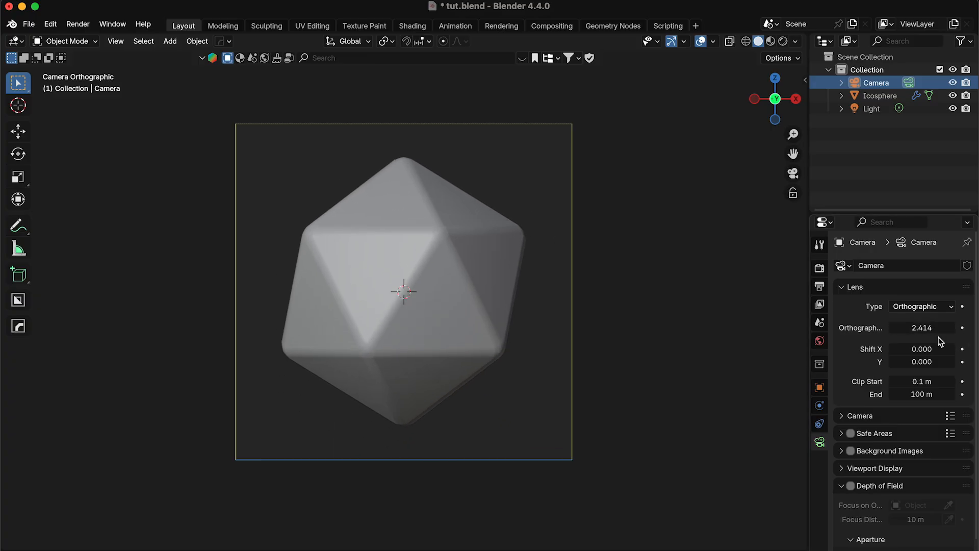
Enlarge the timeline area so that its frame range can be seen
{"action": "left_click_drag", "start_coordinate": [564, 549], "coordinate": [569, 465]}
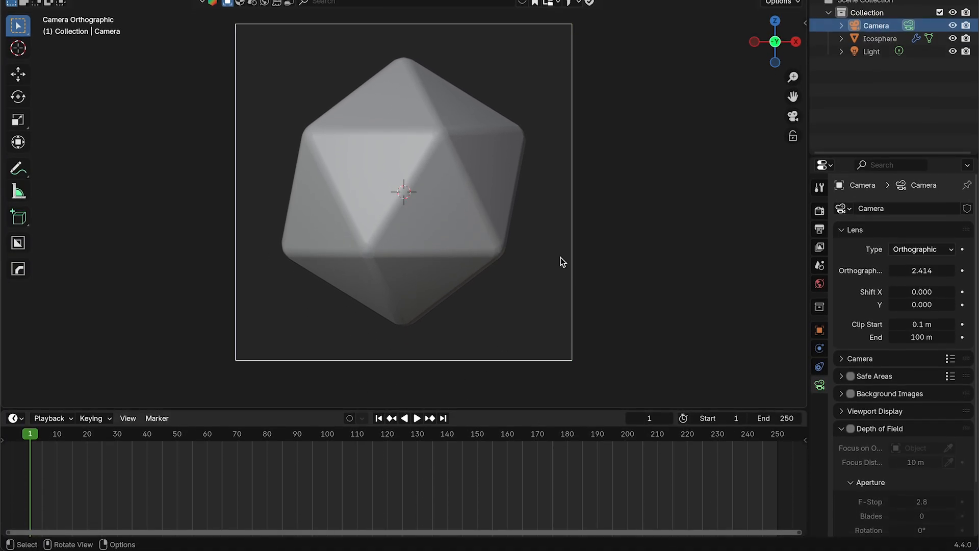
Animate the icosphere with keyframes at frames 1 and 250, rotating it 360° about global Z at frame 250
{"action": "left_click", "coordinate": [485, 226]}
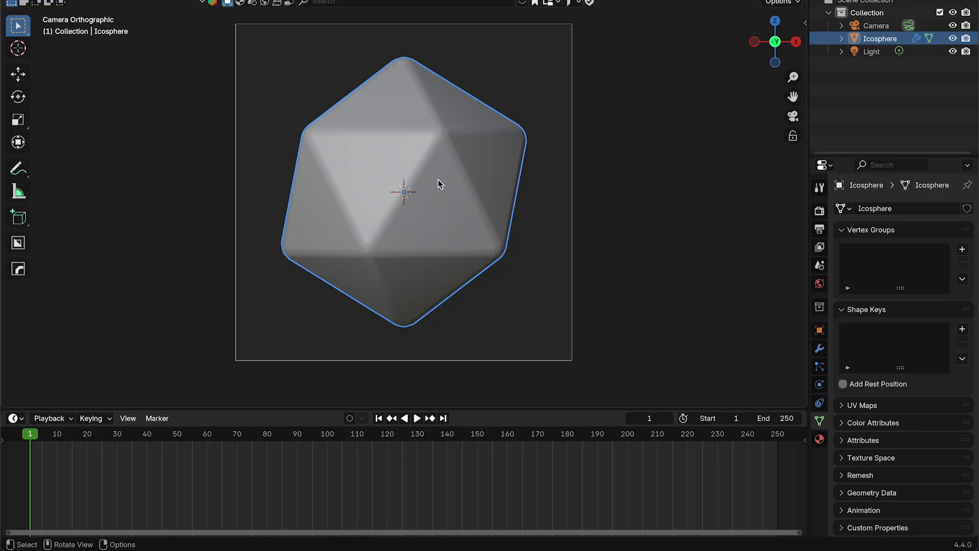
{"action": "left_click", "coordinate": [779, 438]}
{"action": "type", "text": "rz"}
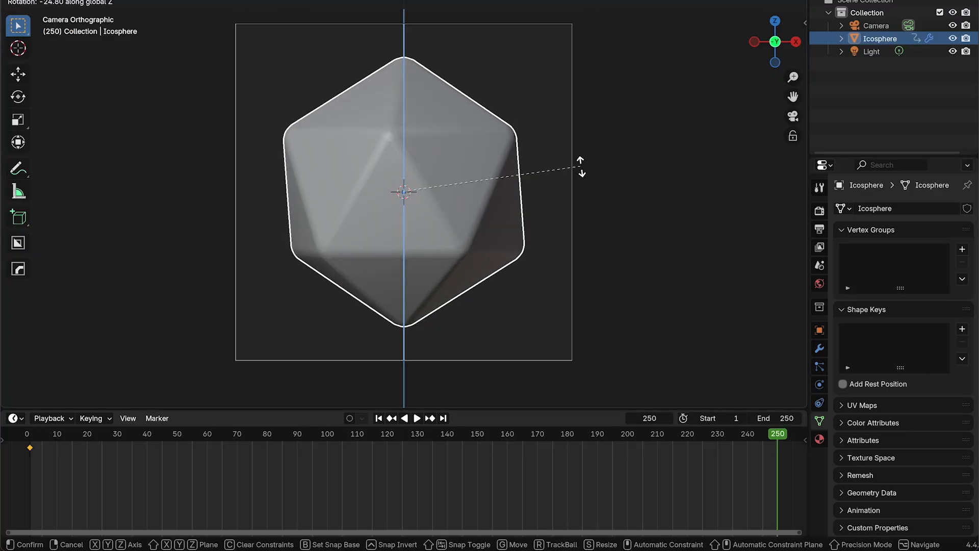
{"action": "type", "text": "360"}
{"action": "key", "text": "Return"}
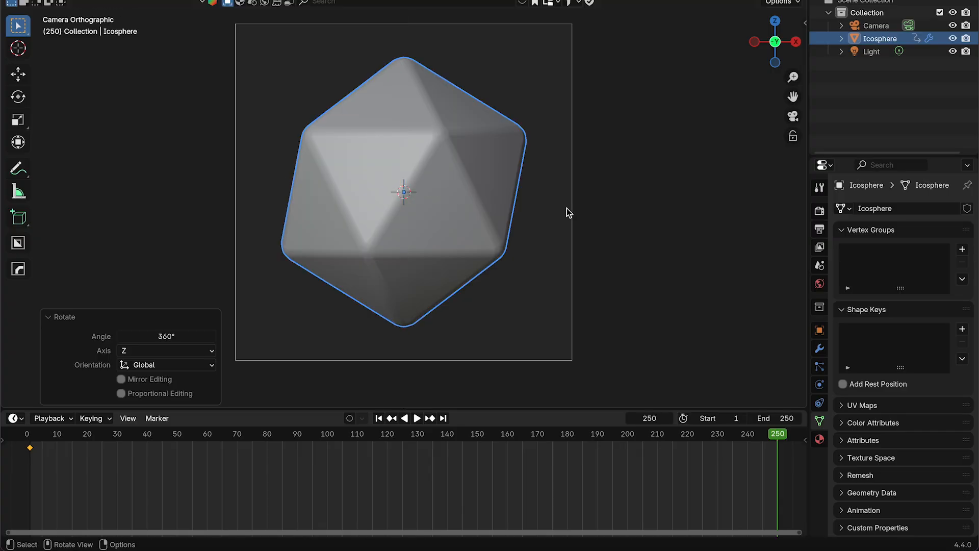
{"action": "key", "text": "i"}
Play and scrub through the icosphere's rotation, and return to the first frame
{"action": "key", "text": "space"}
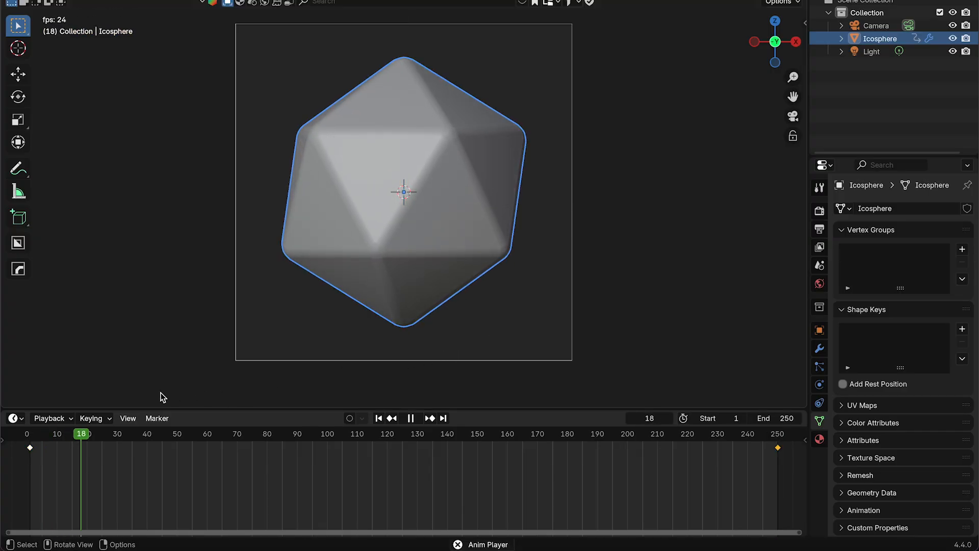
{"action": "left_click_drag", "start_coordinate": [112, 440], "coordinate": [757, 469]}
{"action": "key", "text": "space"}
{"action": "key", "text": "space"}
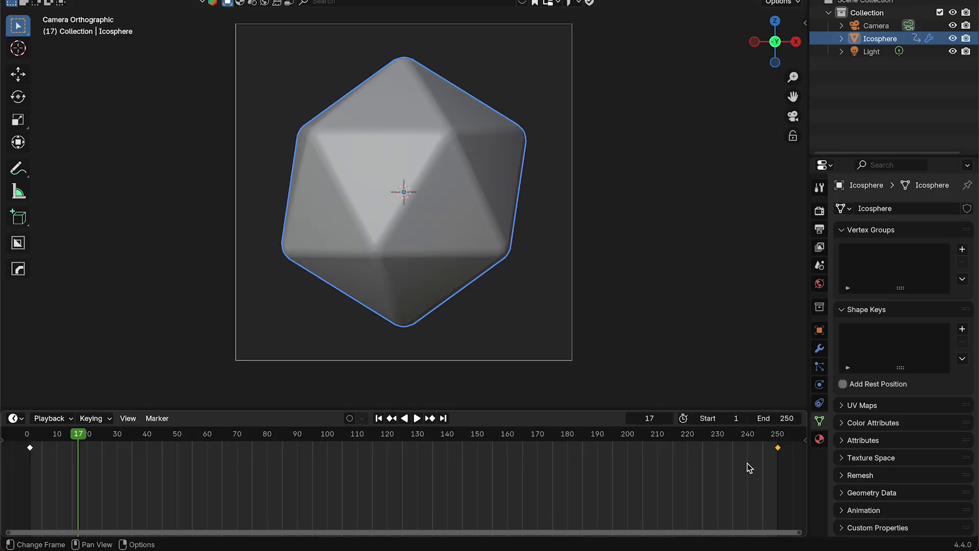
{"action": "key", "text": "shift+Left"}
Set the animation's end frame to 180, move the last keyframe to frame 180, and preview the faster spin
{"action": "double_click", "coordinate": [779, 419]}
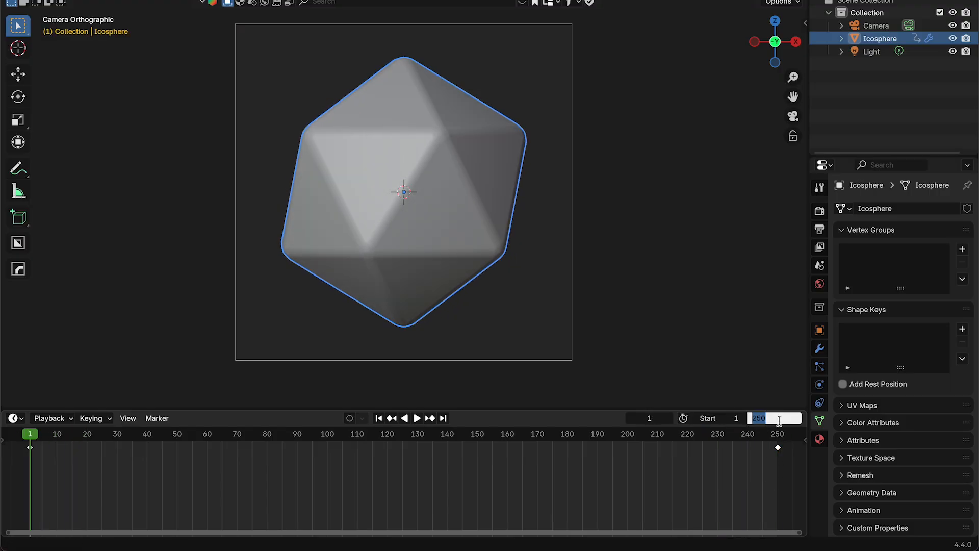
{"action": "type", "text": "180"}
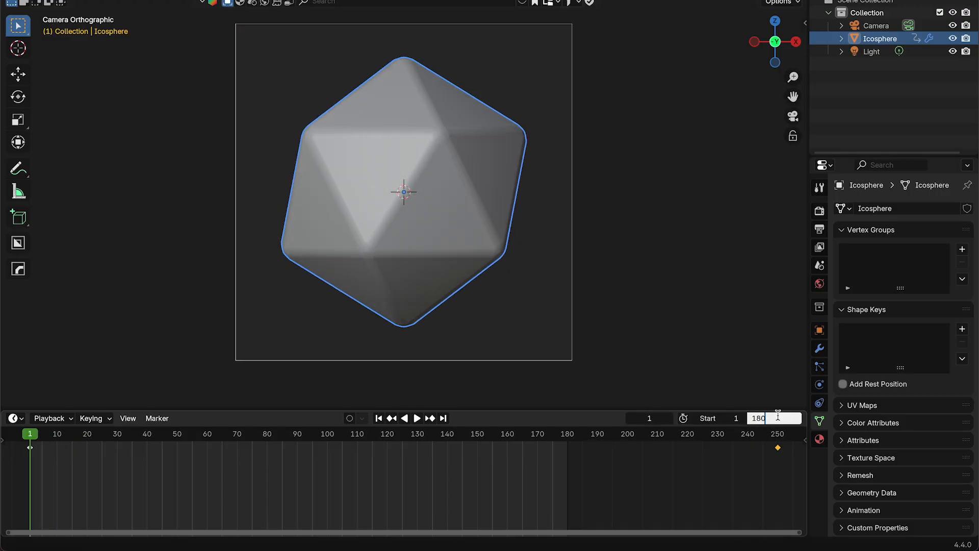
{"action": "key", "text": "Return"}
{"action": "left_click_drag", "start_coordinate": [777, 447], "coordinate": [570, 479]}
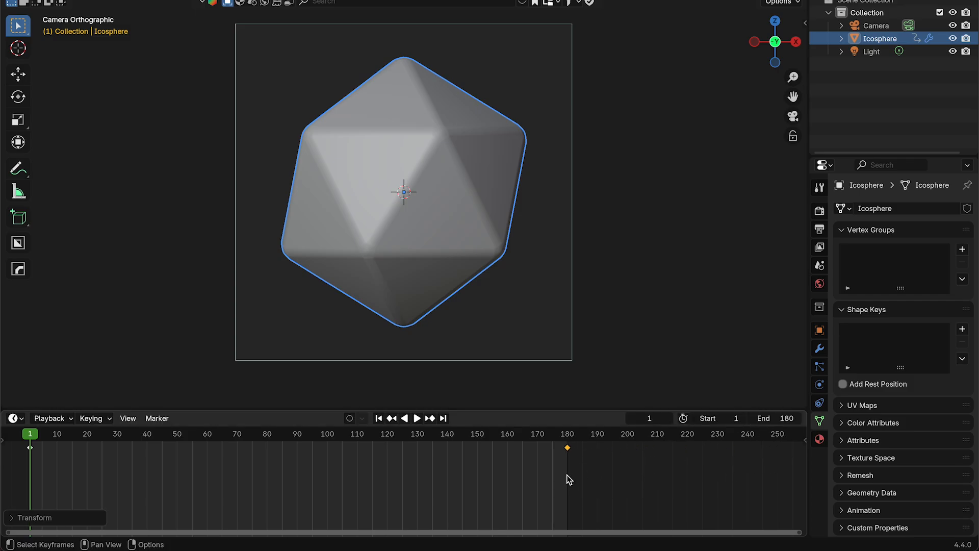
{"action": "key", "text": "space"}
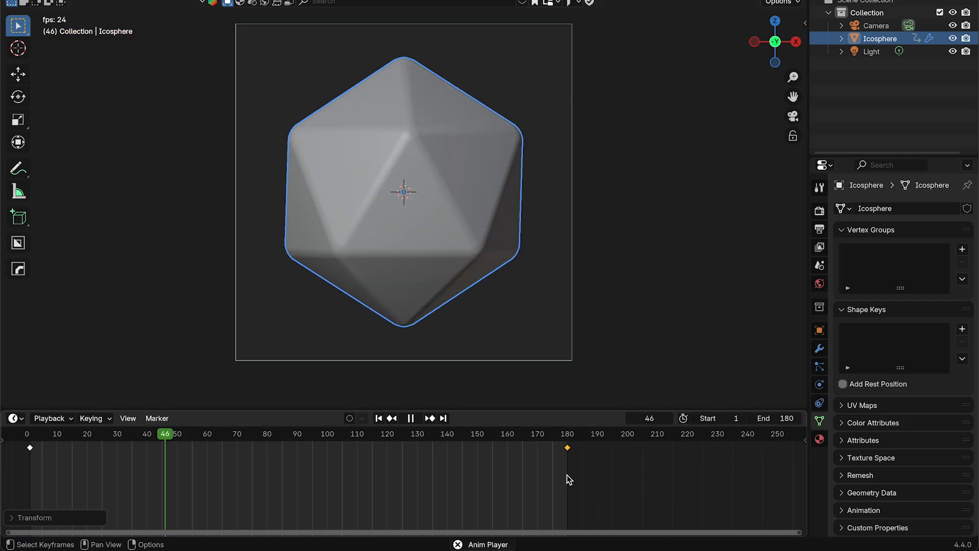
{"action": "key", "text": "space"}
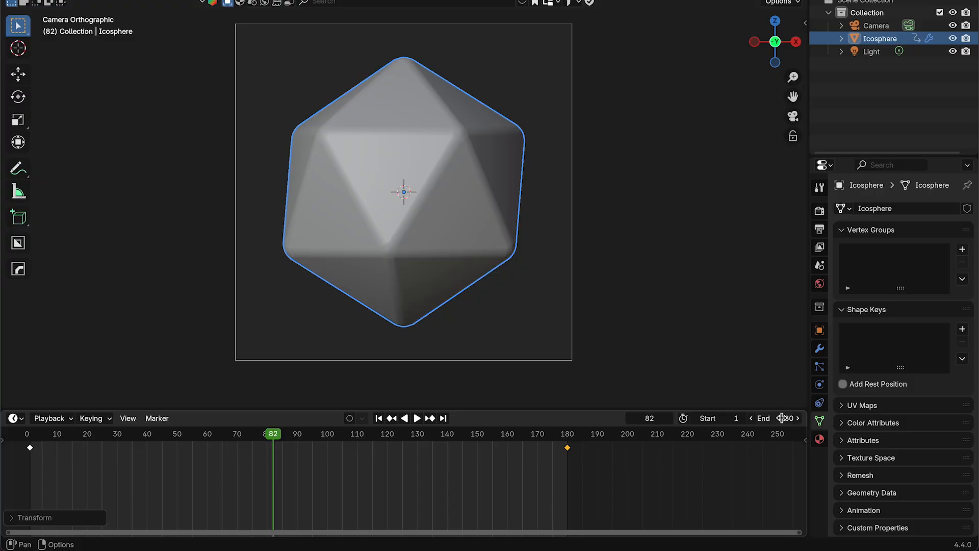
Set the animation's end frame to 90 and move the last keyframe to frame 90
{"action": "left_click", "coordinate": [782, 419]}
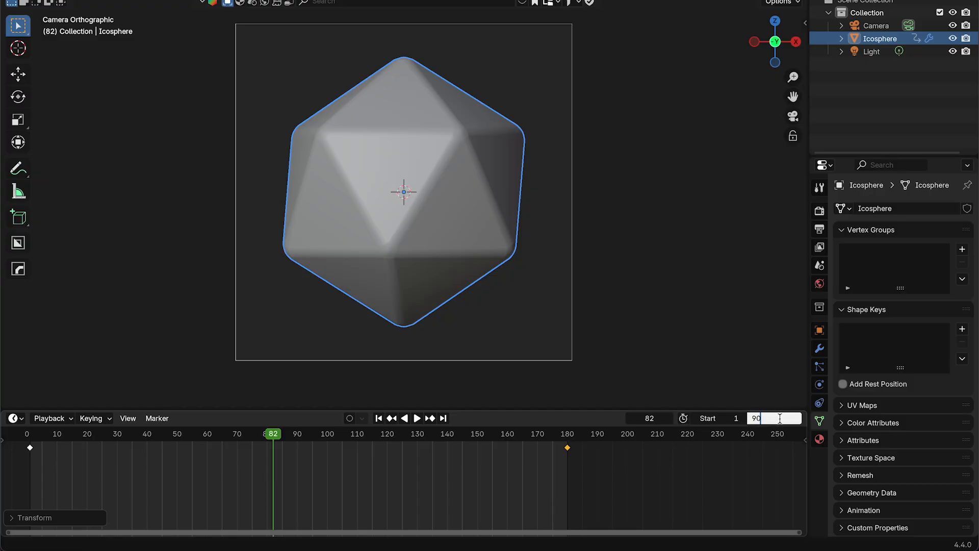
{"action": "key", "text": "Return"}
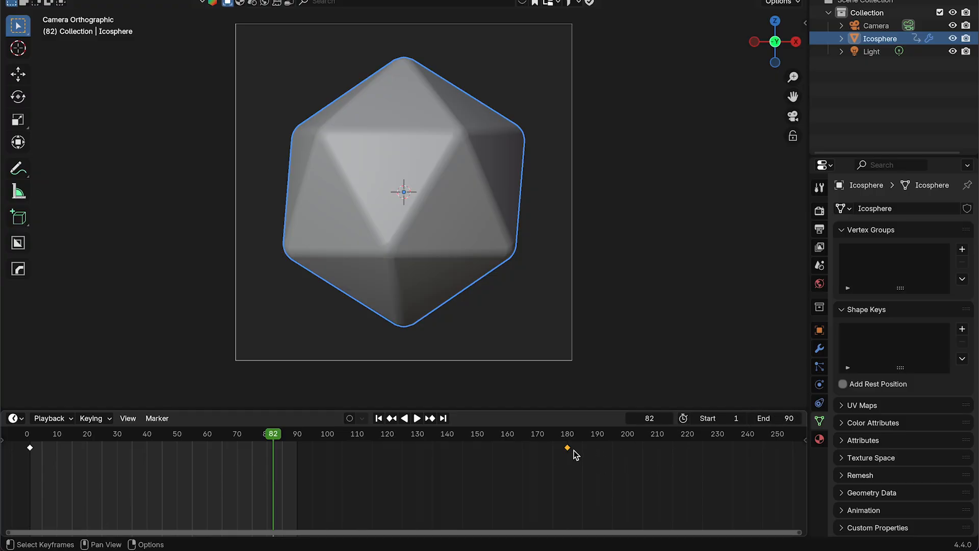
{"action": "mouse_move", "coordinate": [574, 454]}
{"action": "left_mouse_down"}
{"action": "mouse_move", "coordinate": [345, 448]}
{"action": "mouse_move", "coordinate": [292, 461]}
{"action": "left_mouse_up"}
{"action": "key", "text": "space"}
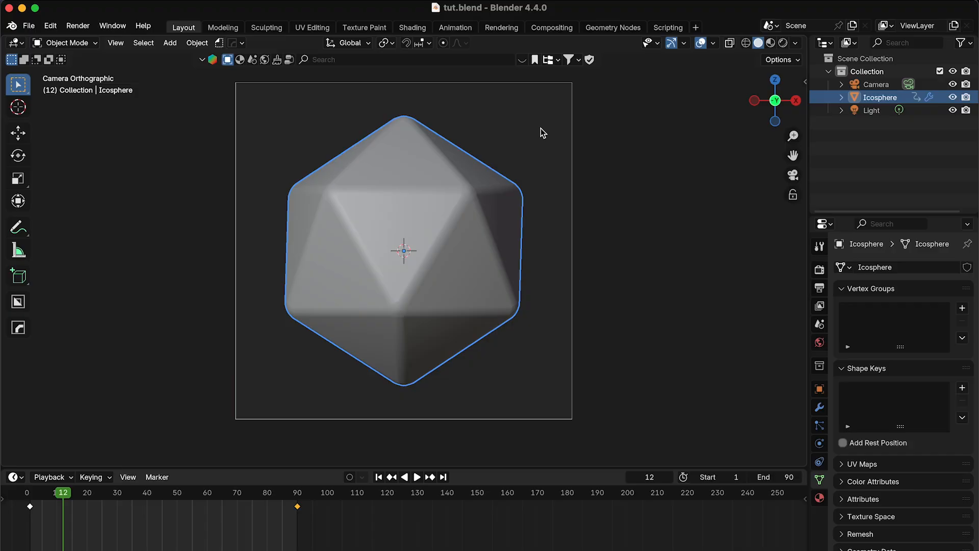
Render frame 12 as a still image and close the render window
{"action": "left_click", "coordinate": [77, 26]}
{"action": "left_click", "coordinate": [97, 37]}
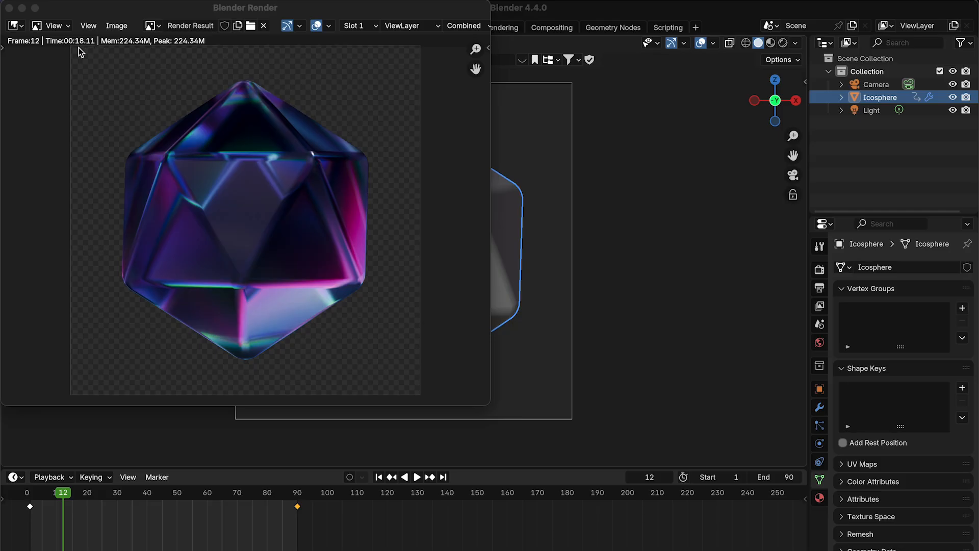
{"action": "left_click_drag", "start_coordinate": [105, 9], "coordinate": [344, 71]}
{"action": "left_click", "coordinate": [244, 72]}
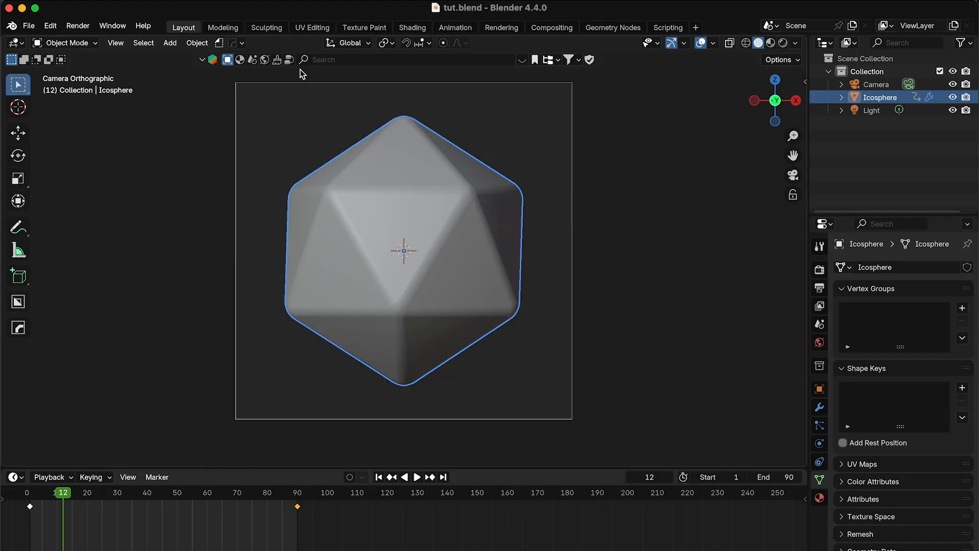
Enable compositing nodes and insert a Glare node between Render Layers and Composite
{"action": "left_click", "coordinate": [554, 28]}
{"action": "left_click", "coordinate": [144, 44]}
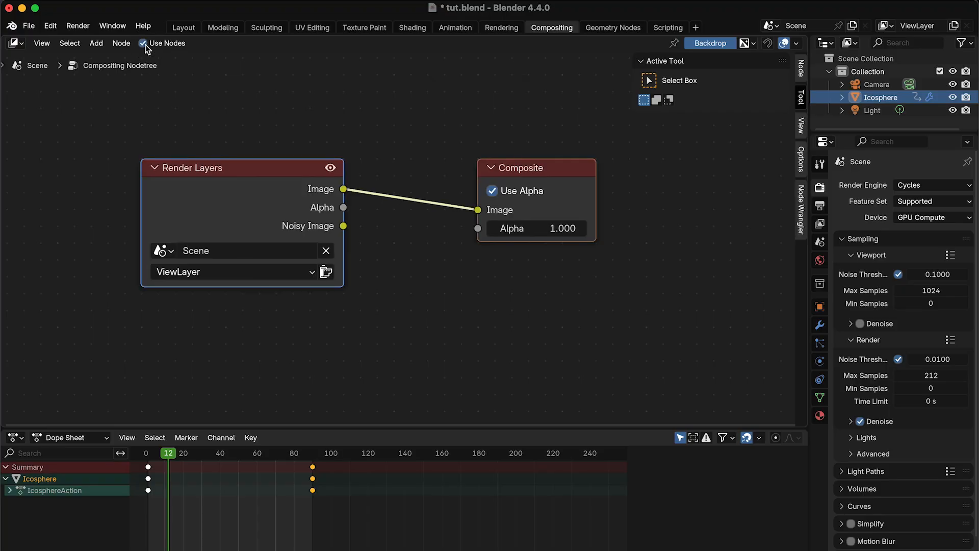
{"action": "scroll", "coordinate": [408, 121], "scroll_direction": "down", "scroll_amount": 2}
{"action": "middle_click_drag", "start_coordinate": [394, 124], "coordinate": [349, 133]}
{"action": "key", "text": "shift+a"}
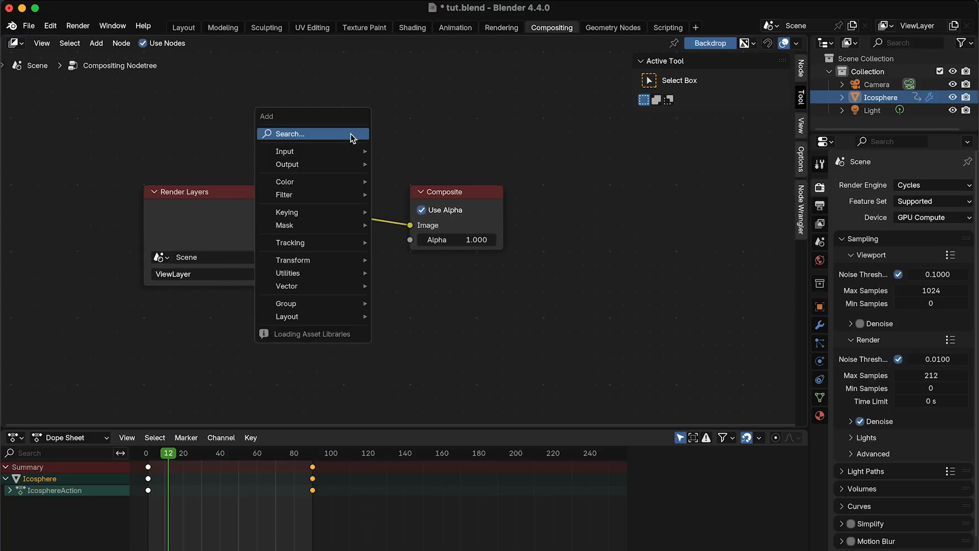
{"action": "type", "text": "gl"}
{"action": "key", "text": "Return"}
{"action": "left_click", "coordinate": [350, 136]}
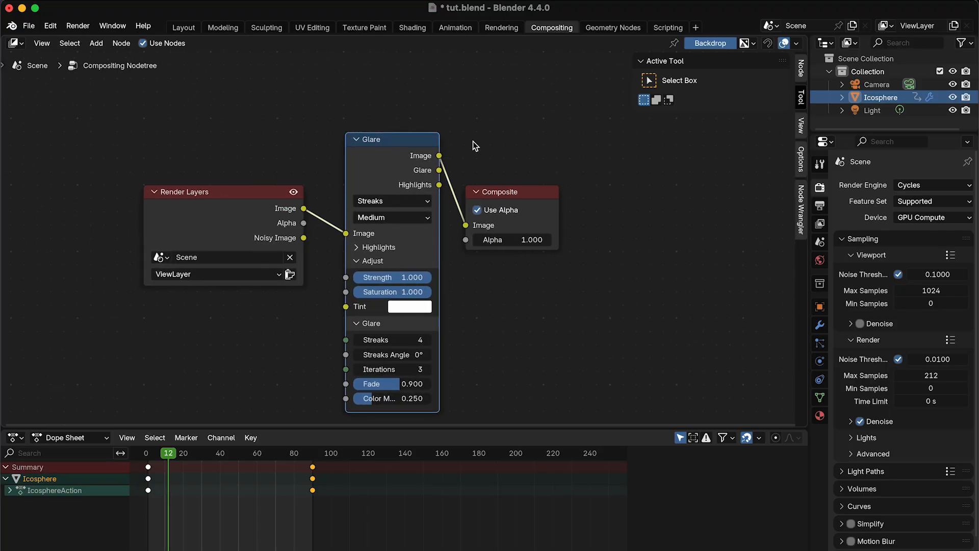
Add a Viewer node and connect the Glare node's Image output to it
{"action": "key", "text": "shift+a"}
{"action": "type", "text": "view"}
{"action": "key", "text": "Return"}
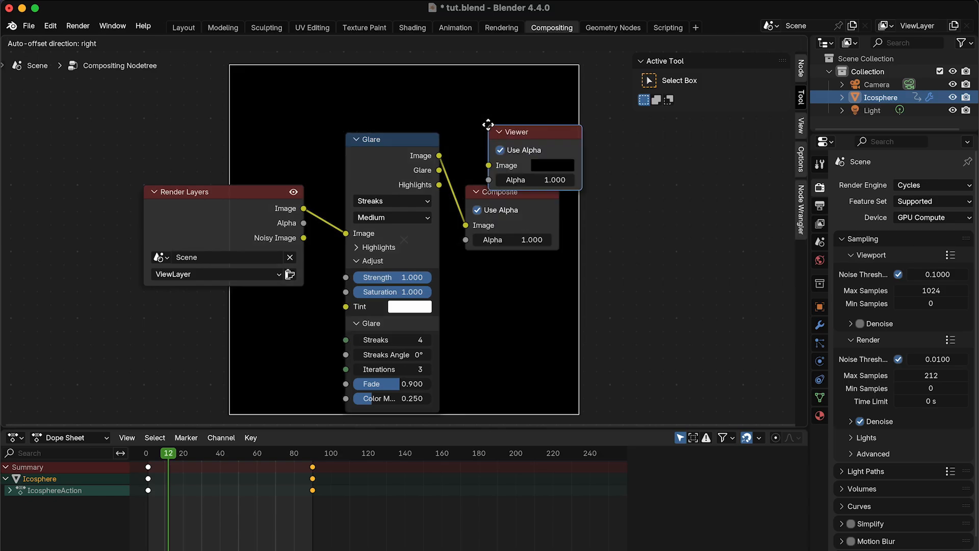
{"action": "left_click", "coordinate": [477, 101]}
{"action": "left_click_drag", "start_coordinate": [439, 156], "coordinate": [482, 144]}
Shift the backdrop preview clear of the nodes and shrink it so the whole render can be seen beside them
{"action": "middle_click_drag", "start_coordinate": [487, 133], "coordinate": [350, 140]}
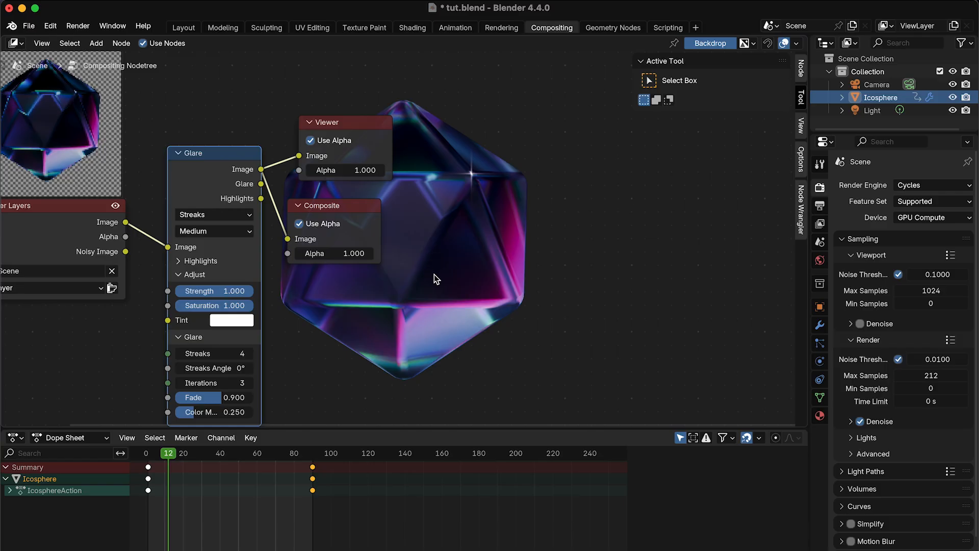
{"action": "middle_click_drag", "start_coordinate": [436, 278], "coordinate": [723, 349], "text": "alt"}
{"action": "key", "text": "v"}
{"action": "key", "text": "v"}
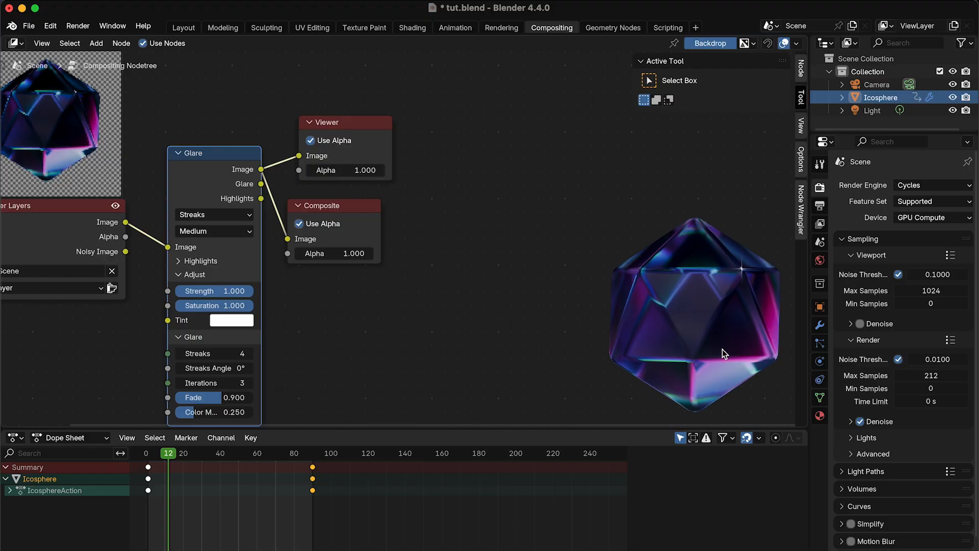
{"action": "mouse_move", "coordinate": [314, 181]}
{"action": "middle_mouse_down"}
{"action": "mouse_move", "coordinate": [350, 184]}
{"action": "mouse_move", "coordinate": [308, 167]}
{"action": "mouse_move", "coordinate": [326, 173]}
{"action": "middle_mouse_up"}
{"action": "left_click", "coordinate": [492, 144]}
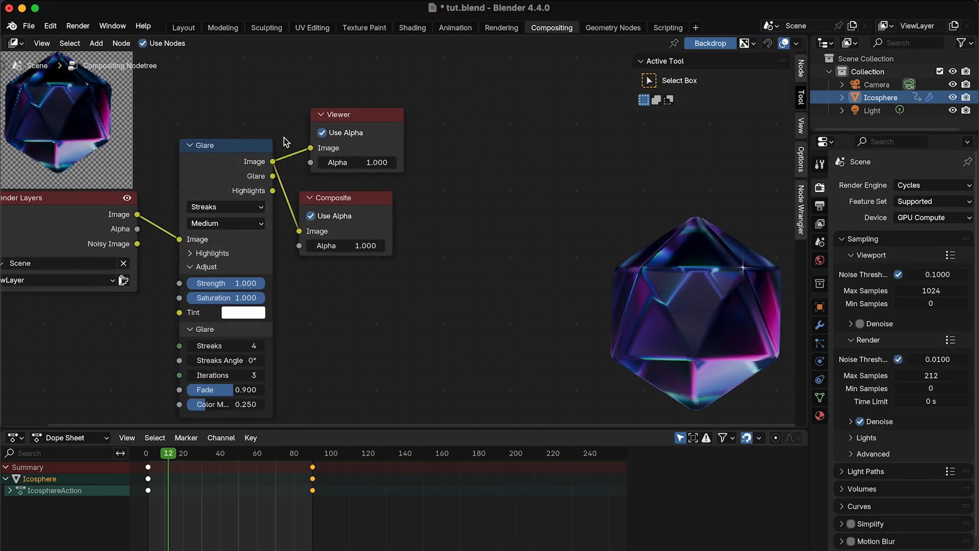
Duplicate the Glare node, insert the copy before the original, and set the copy's glare type to Fog Glow
{"action": "left_click", "coordinate": [215, 145]}
{"action": "key", "text": "shift+d"}
{"action": "left_click", "coordinate": [204, 189]}
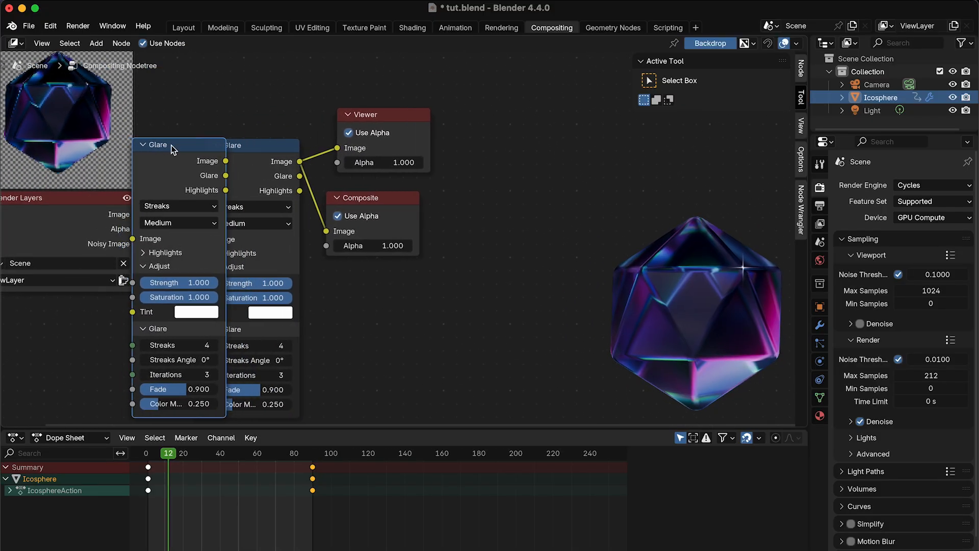
{"action": "left_click", "coordinate": [209, 206]}
{"action": "left_click", "coordinate": [211, 283]}
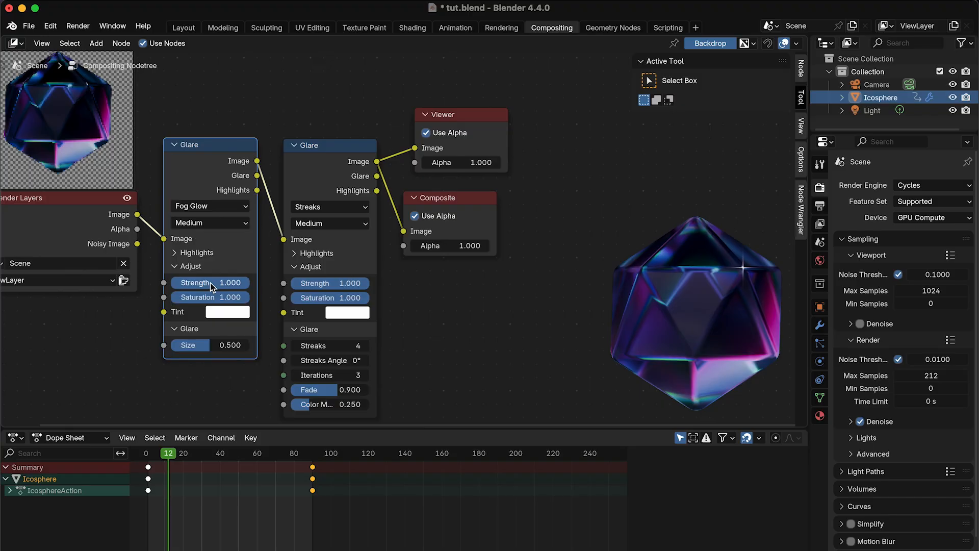
Merge the links to Viewer and Composite through one reroute point, and move both nodes away from the Streaks Glare
{"action": "left_click", "coordinate": [402, 119]}
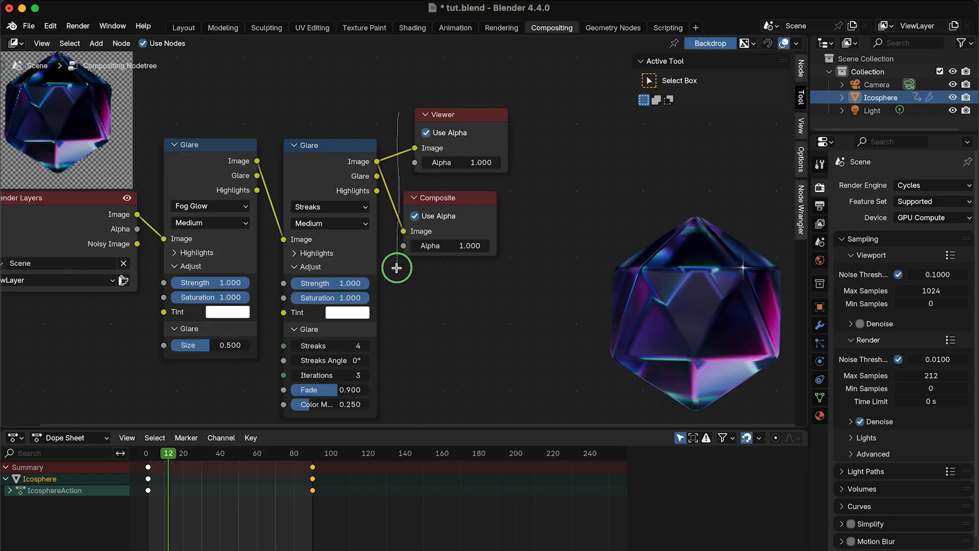
{"action": "right_click_drag", "start_coordinate": [397, 268], "coordinate": [397, 269], "text": "shift"}
{"action": "left_click_drag", "start_coordinate": [384, 104], "coordinate": [497, 330]}
{"action": "key", "text": "g"}
{"action": "left_click", "coordinate": [603, 319]}
Insert a Lens Distortion node between the Streaks Glare and the reroute point
{"action": "key", "text": "shift+a"}
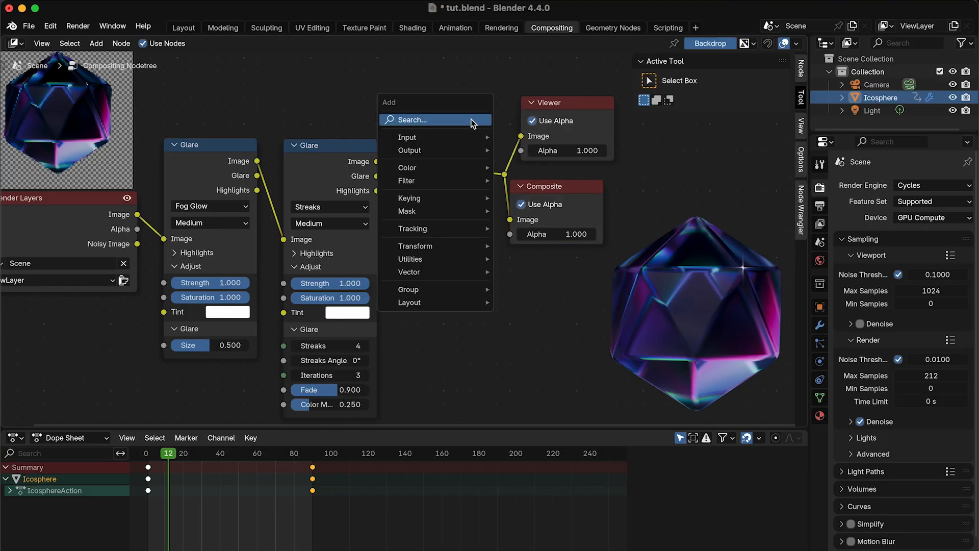
{"action": "type", "text": "lens"}
{"action": "key", "text": "Return"}
{"action": "left_click", "coordinate": [384, 107]}
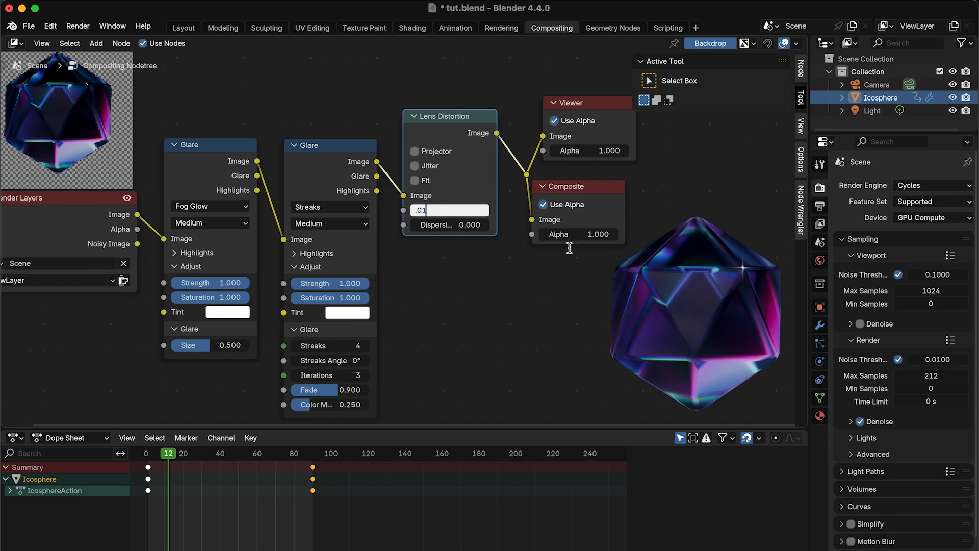
Set the lens distortion and dispersion to 0.01 and enable Fit
{"action": "type", "text": ".01"}
{"action": "key", "text": "Return"}
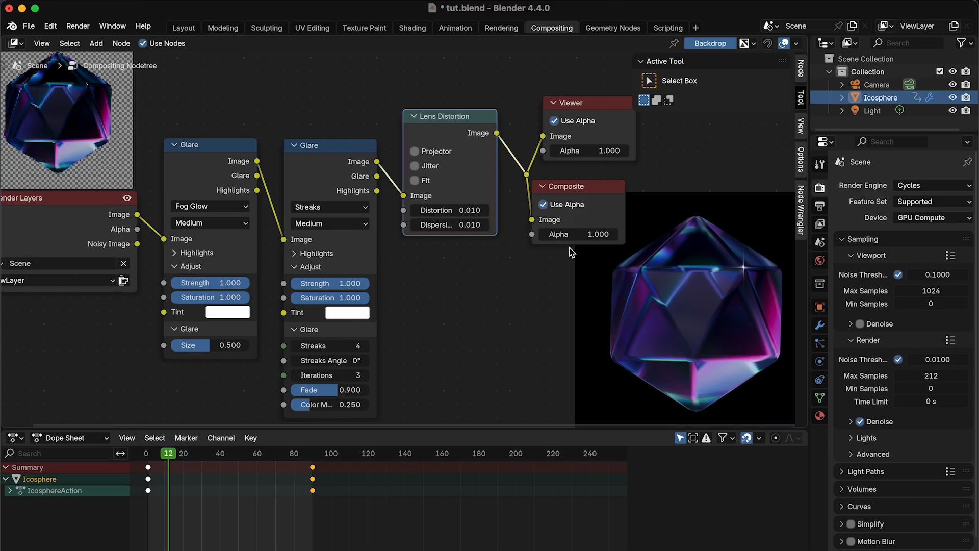
{"action": "left_click", "coordinate": [415, 181]}
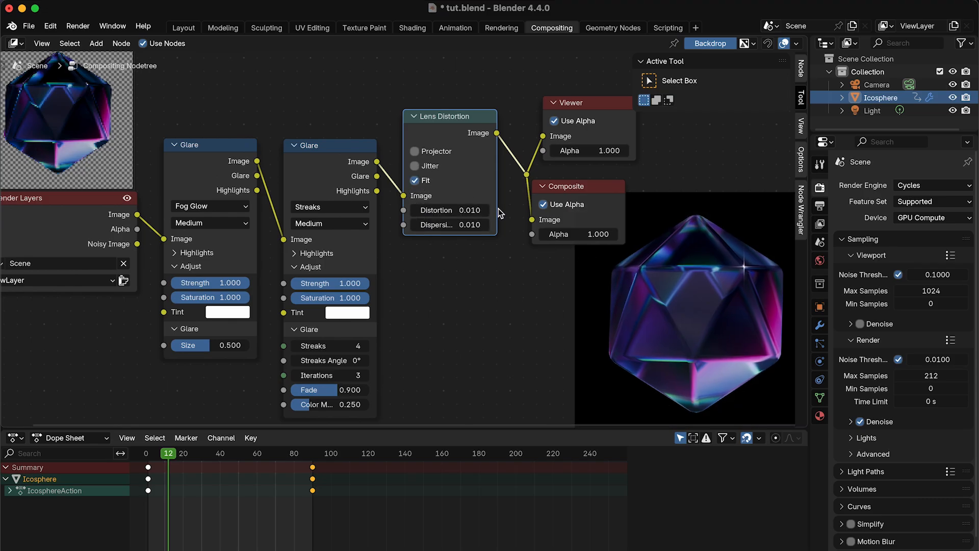
Set the lens distortion and dispersion to 0.05
{"action": "left_click", "coordinate": [464, 210]}
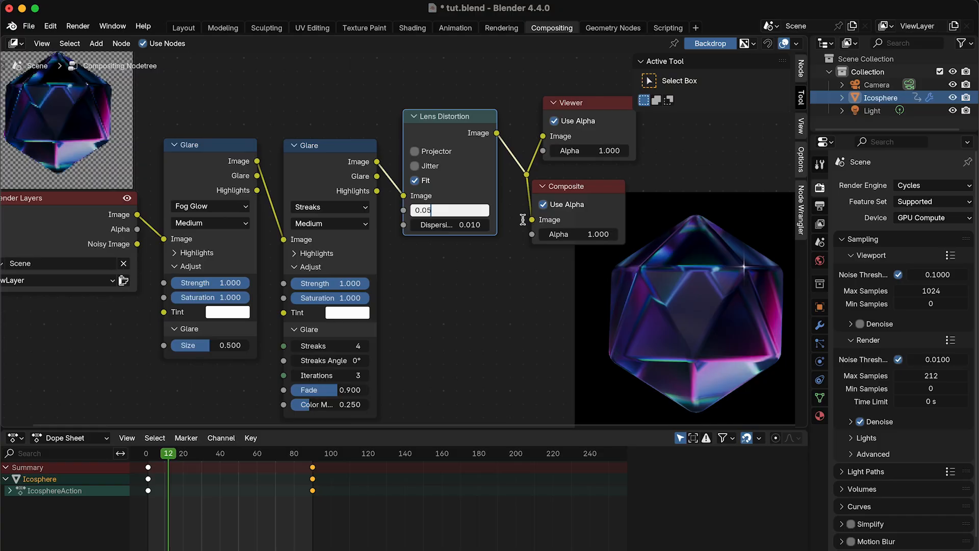
{"action": "key", "text": "Tab"}
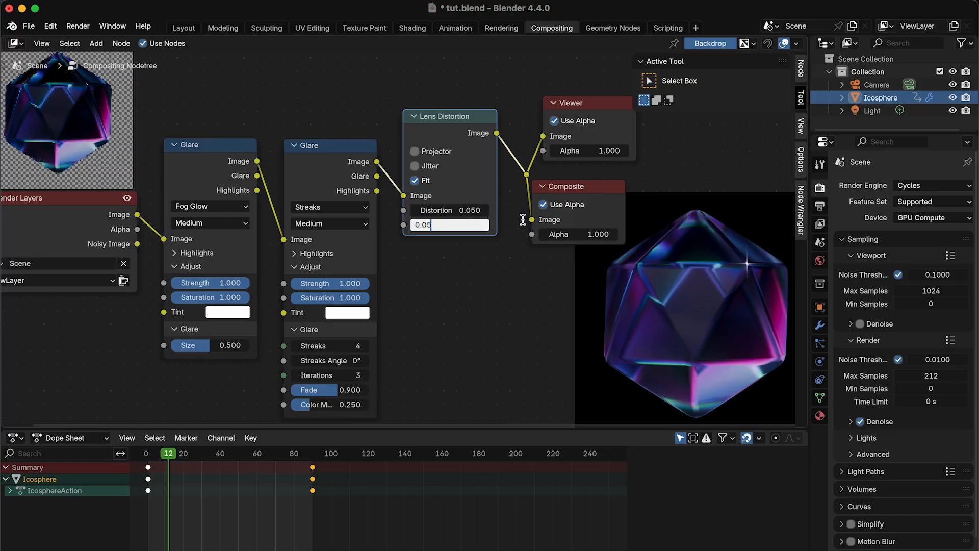
{"action": "key", "text": "Tab"}
{"action": "key", "text": "Return"}
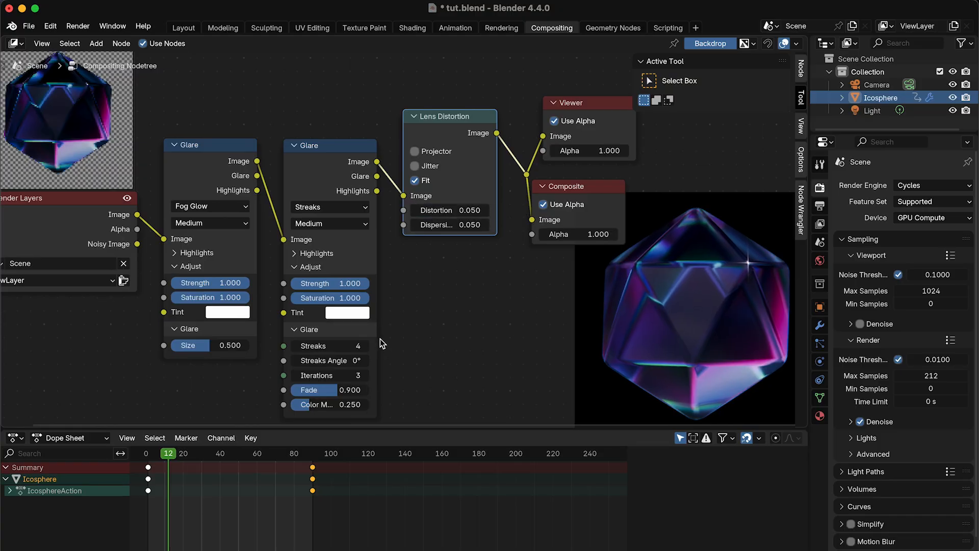
Set the lens distortion and dispersion to 0.1 and fit all compositing nodes in the view
{"action": "double_click", "coordinate": [469, 210]}
{"action": "type", "text": ".1"}
{"action": "key", "text": "Tab"}
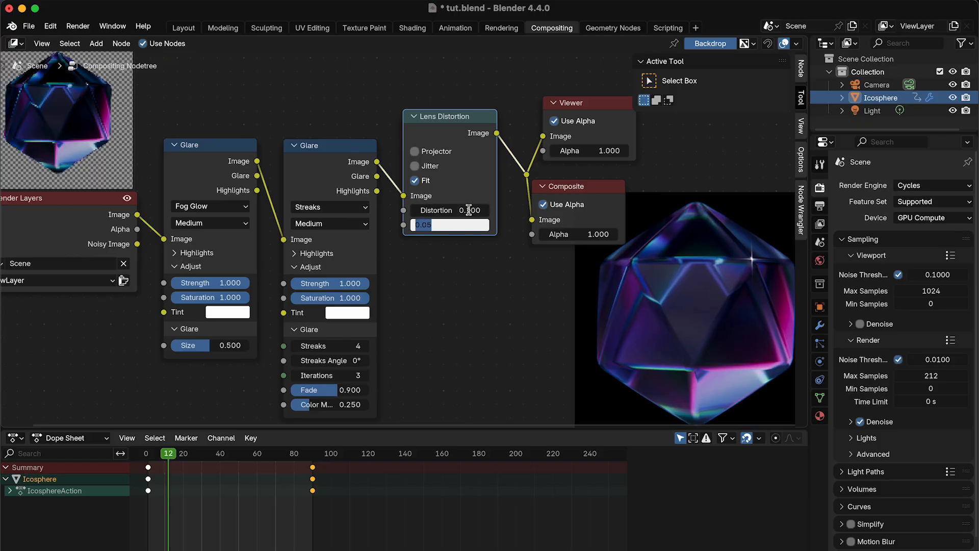
{"action": "key", "text": "Return"}
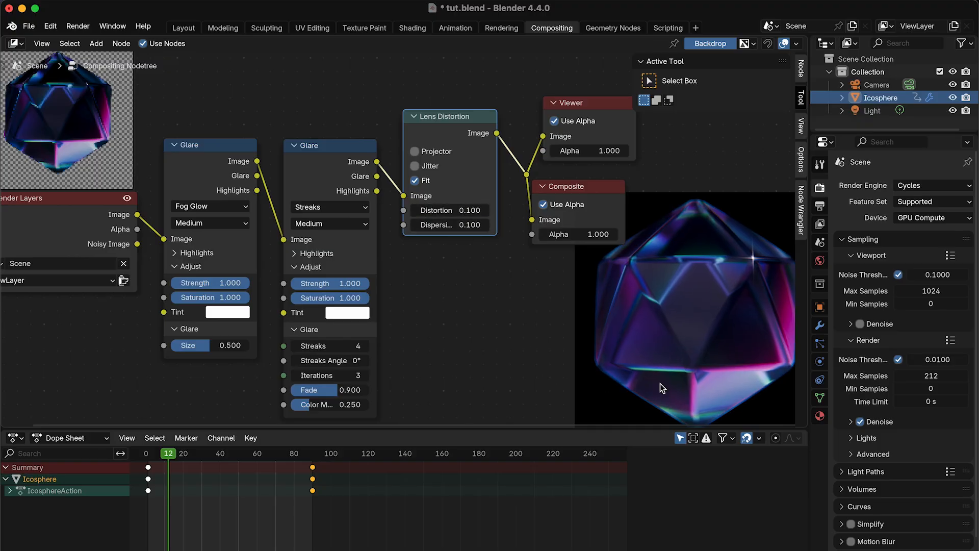
{"action": "key", "text": "Home"}
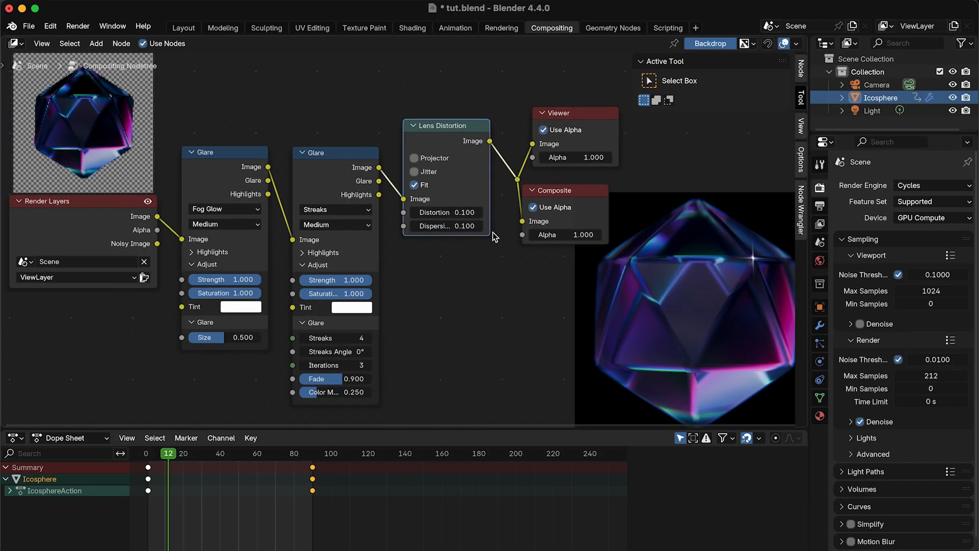
Set the Lens Distortion node's distortion and dispersion to 0.05
{"action": "key", "text": "Tab"}
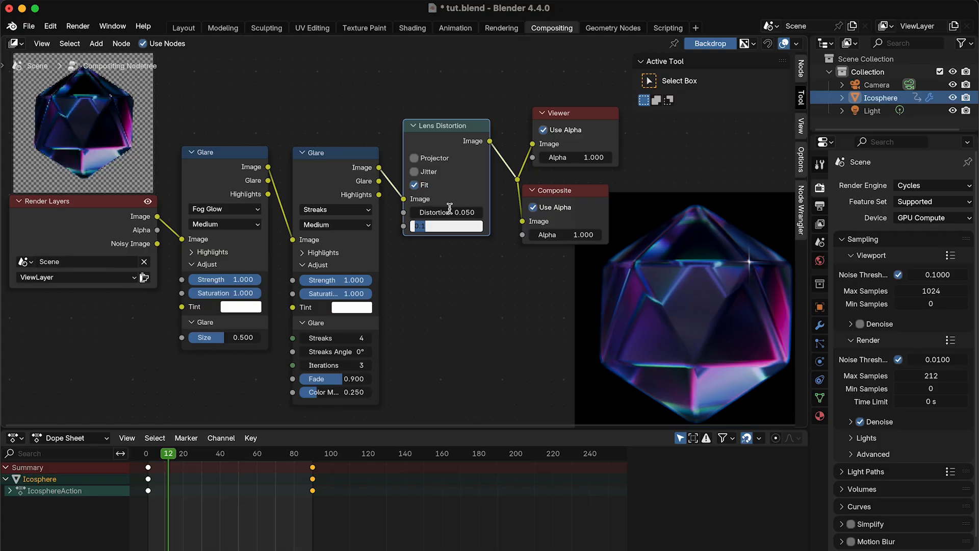
{"action": "type", "text": "0.05"}
{"action": "key", "text": "Return"}
{"action": "scroll", "coordinate": [462, 247], "scroll_direction": "right", "scroll_amount": 3}
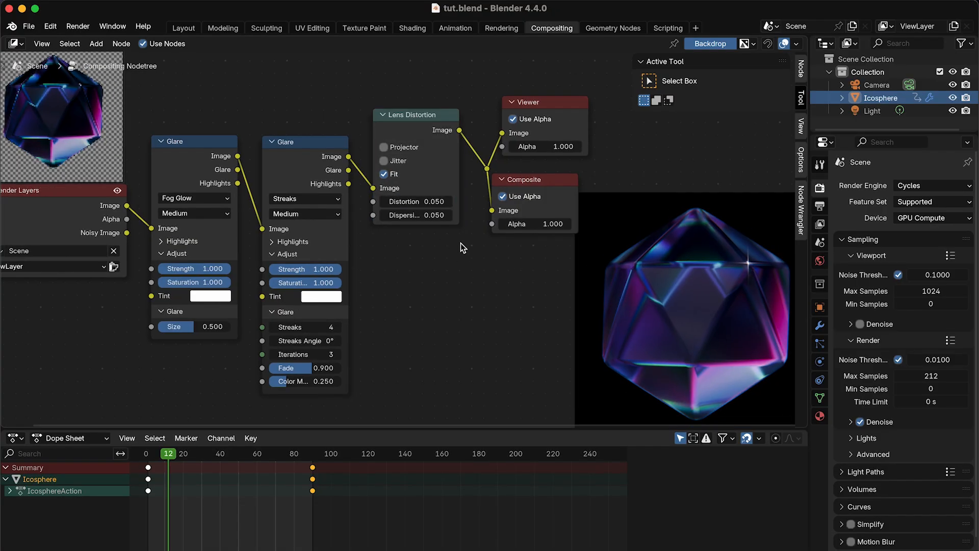
Return to the Layout workspace and set the render output path to //render
{"action": "left_click", "coordinate": [188, 31]}
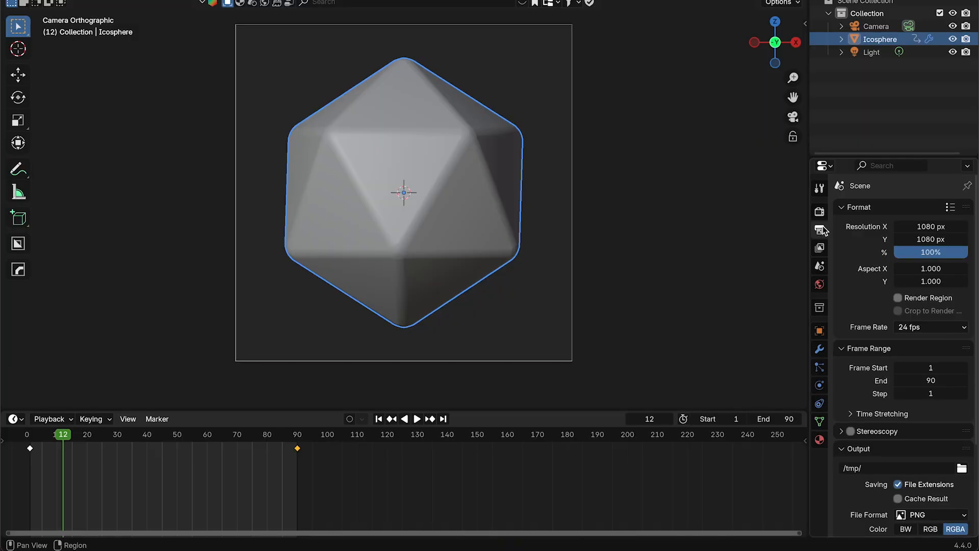
{"action": "scroll", "coordinate": [886, 280], "scroll_direction": "down", "scroll_amount": 5}
{"action": "left_click", "coordinate": [878, 366]}
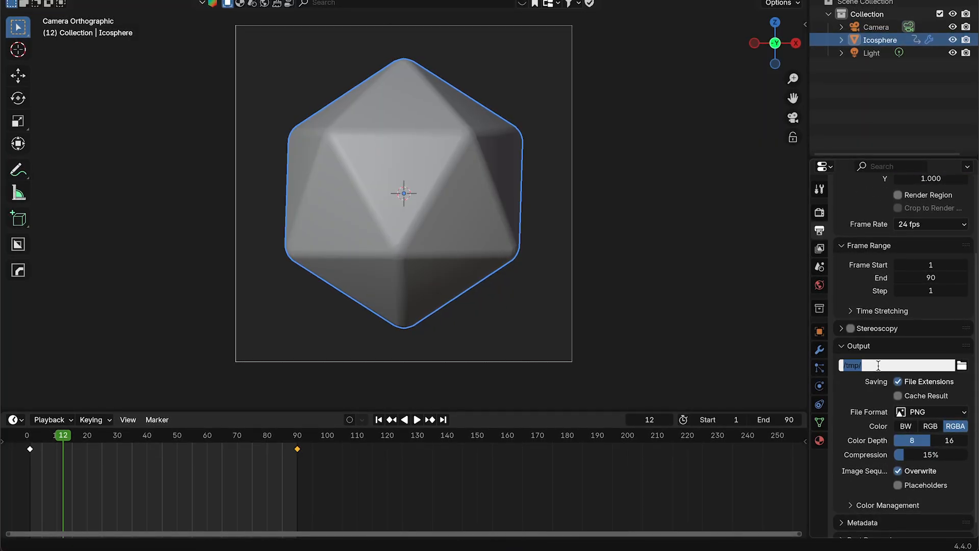
{"action": "type", "text": "//render"}
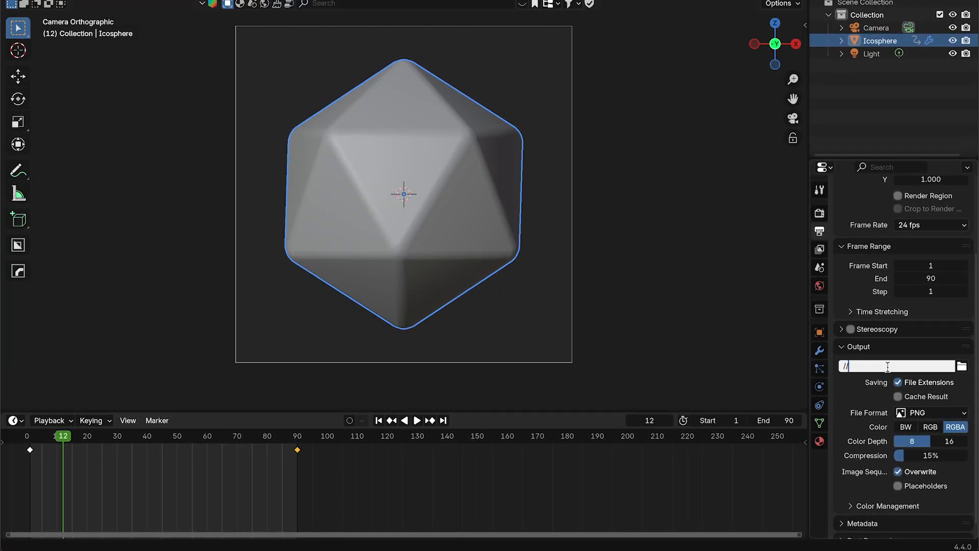
{"action": "key", "text": "Return"}
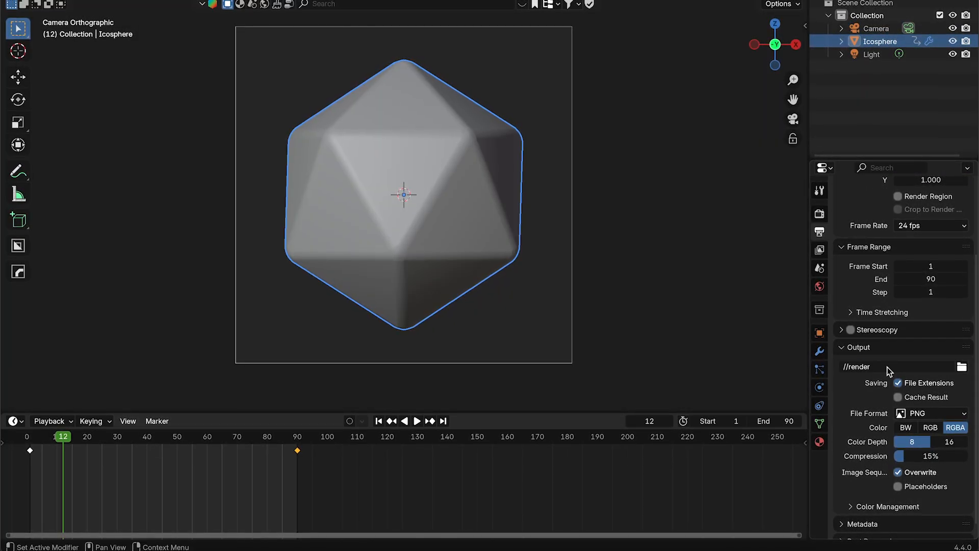
Set the output file format to FFmpeg Video with an MPEG-4 container
{"action": "left_click", "coordinate": [913, 414]}
{"action": "left_click", "coordinate": [877, 508]}
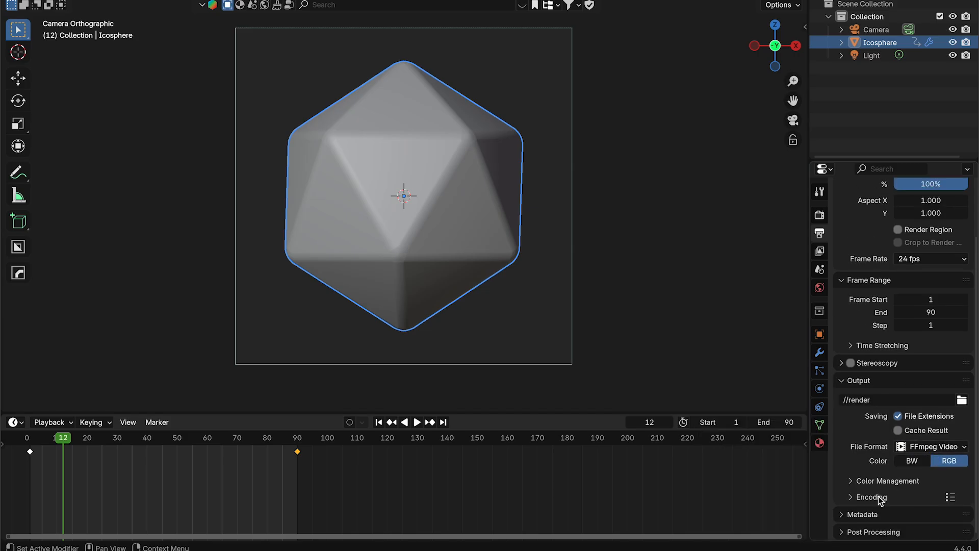
{"action": "left_click", "coordinate": [879, 497]}
{"action": "scroll", "coordinate": [878, 496], "scroll_direction": "down", "scroll_amount": 5}
{"action": "left_click", "coordinate": [931, 413]}
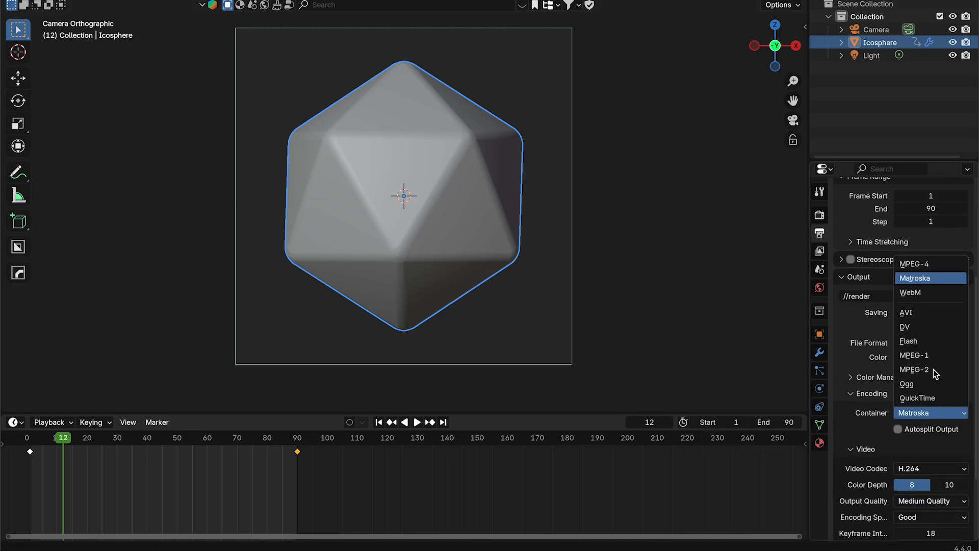
{"action": "left_click", "coordinate": [925, 264]}
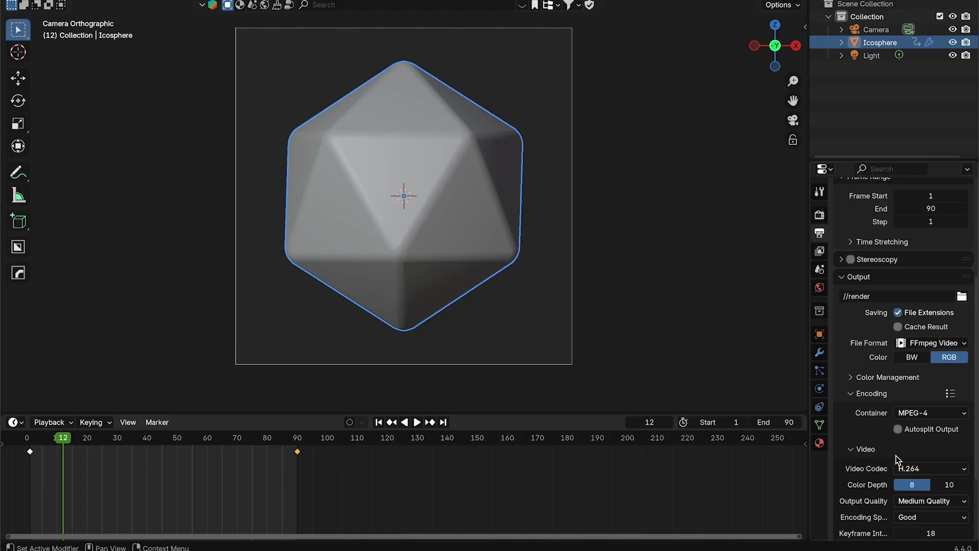
{"action": "left_click", "coordinate": [873, 393]}
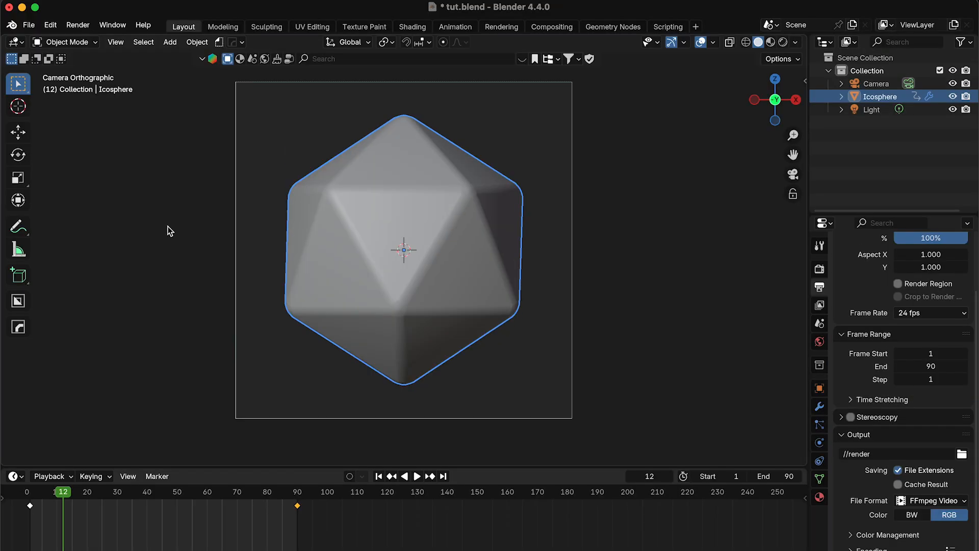
Render a still image of the current frame and move the playhead to frame 1
{"action": "left_click", "coordinate": [99, 27]}
{"action": "left_click", "coordinate": [117, 44]}
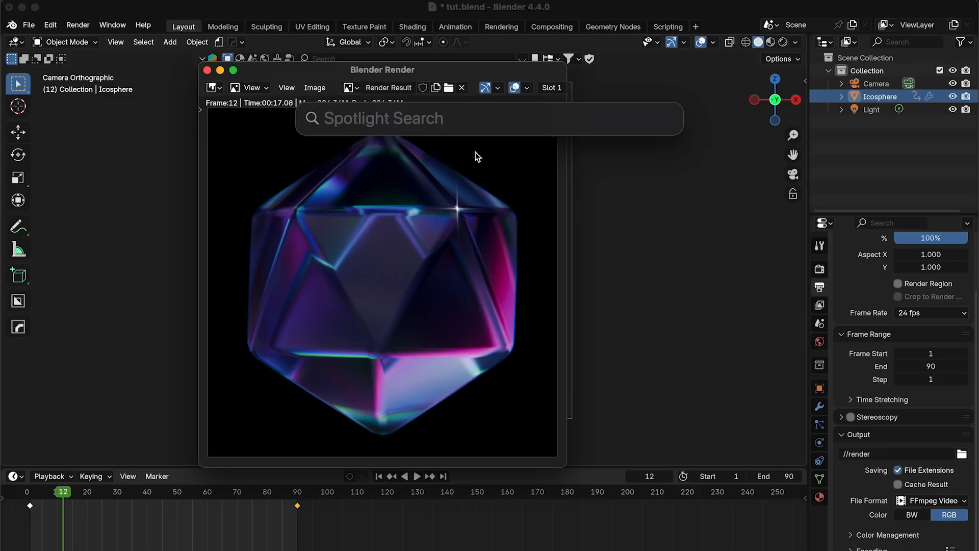
{"action": "key", "text": "Escape"}
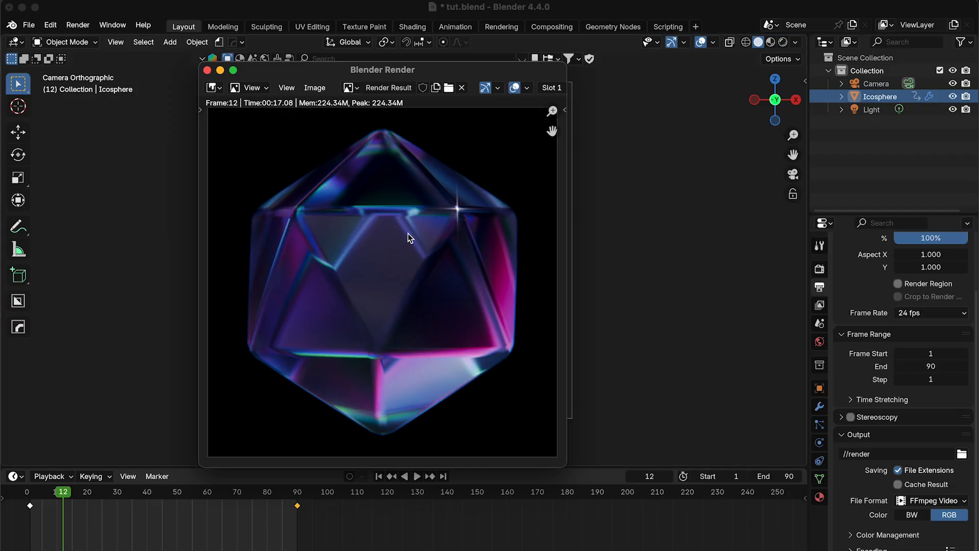
{"action": "key", "text": "shift+Left"}
Estimate the animation's render time in minutes with Calculator from 17 seconds per frame over 90 frames, and close the render window
{"action": "key", "text": "super+space"}
{"action": "type", "text": "calc"}
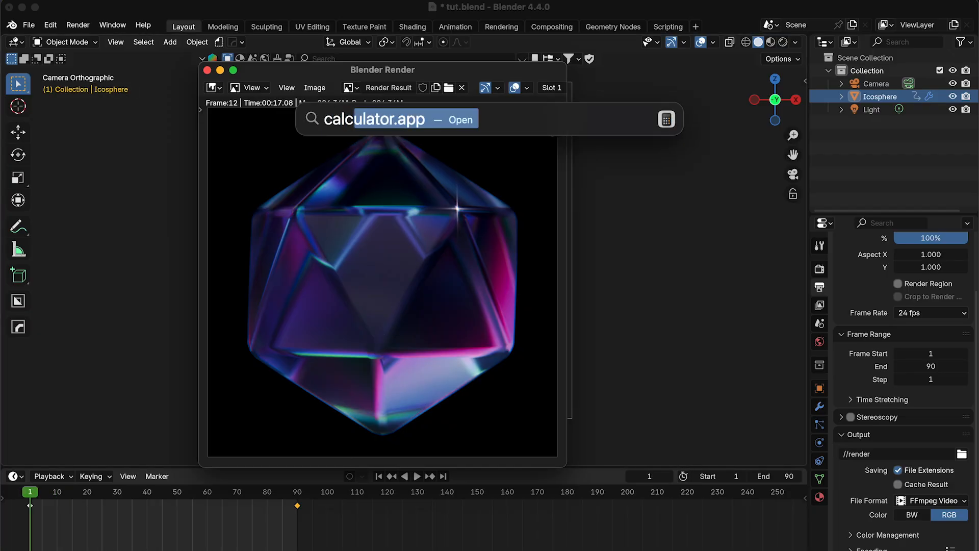
{"action": "key", "text": "Return"}
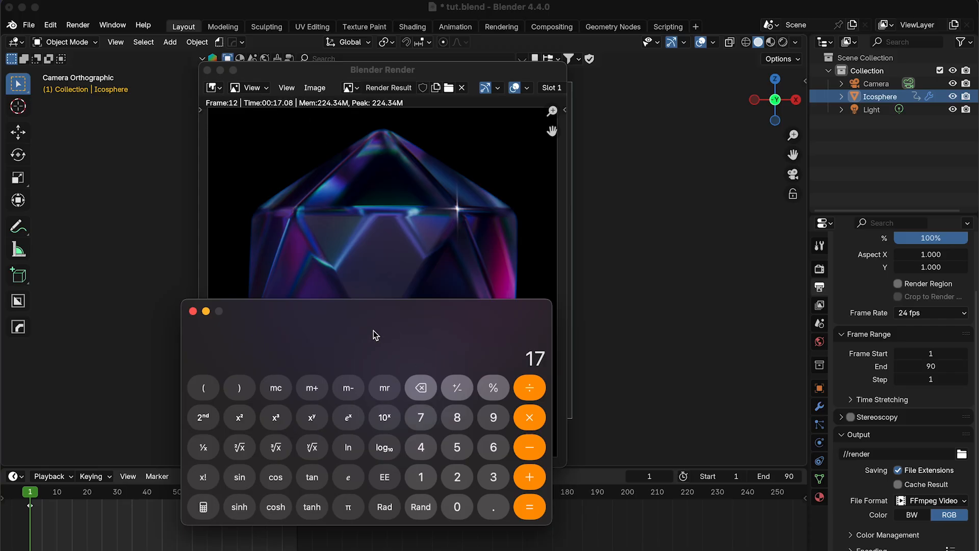
{"action": "type", "text": "*"}
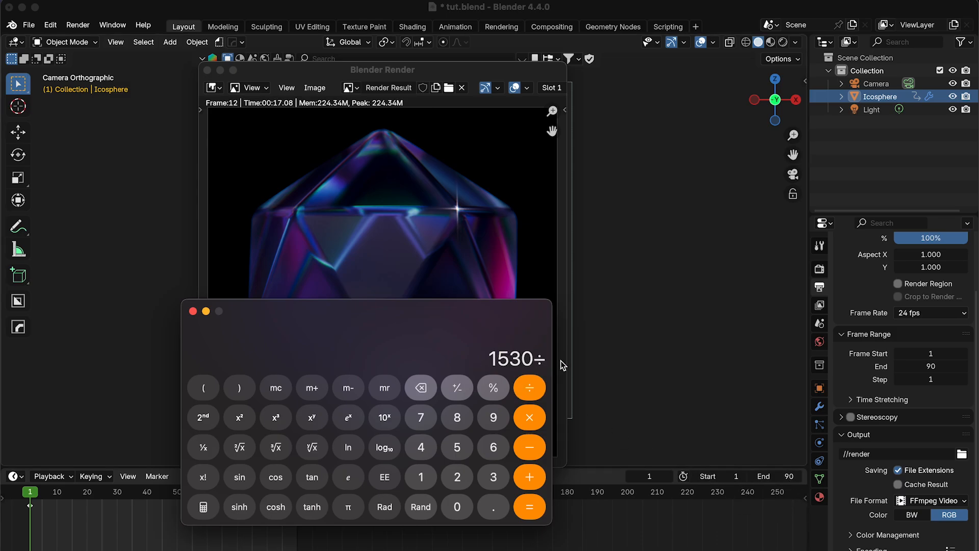
{"action": "key", "text": "Return"}
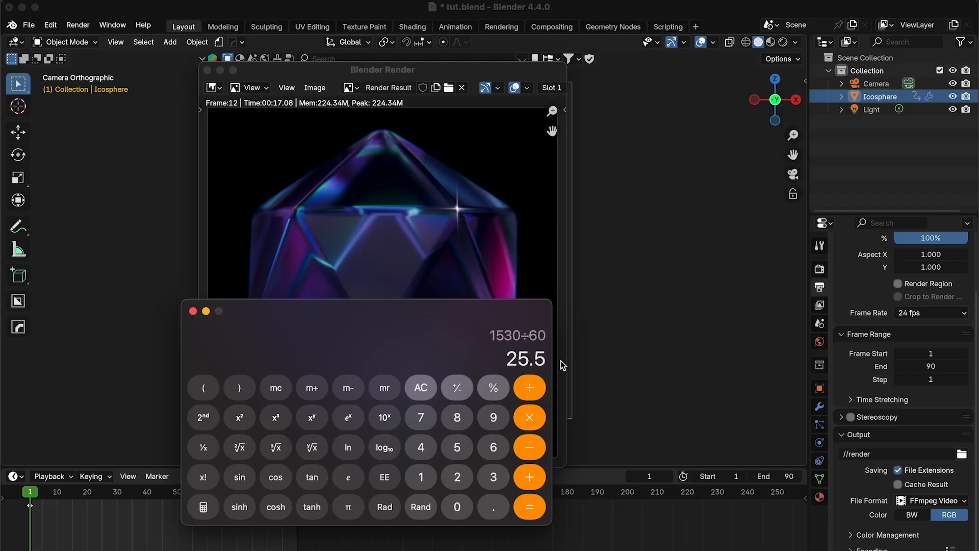
{"action": "left_click_drag", "start_coordinate": [485, 334], "coordinate": [541, 281]}
{"action": "left_click", "coordinate": [185, 53]}
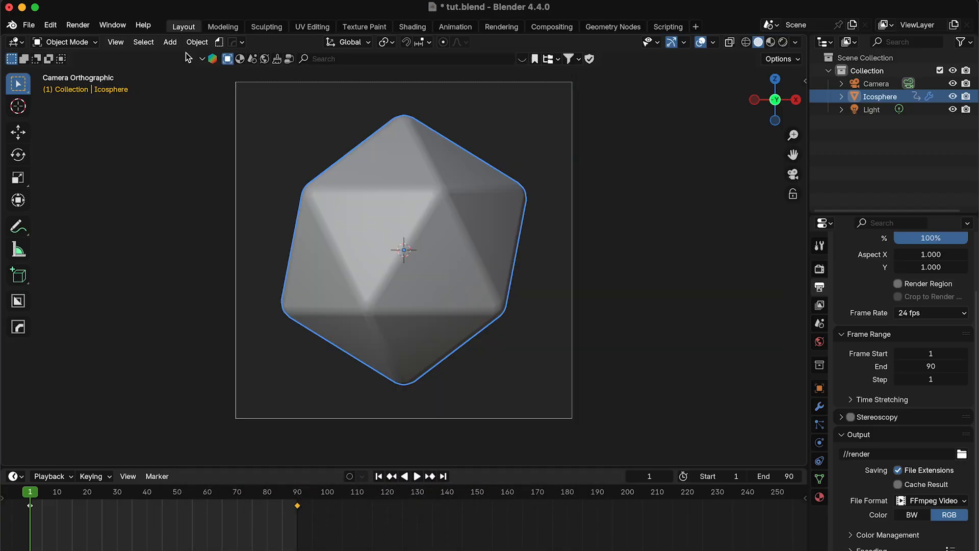
{"action": "left_click", "coordinate": [78, 25]}
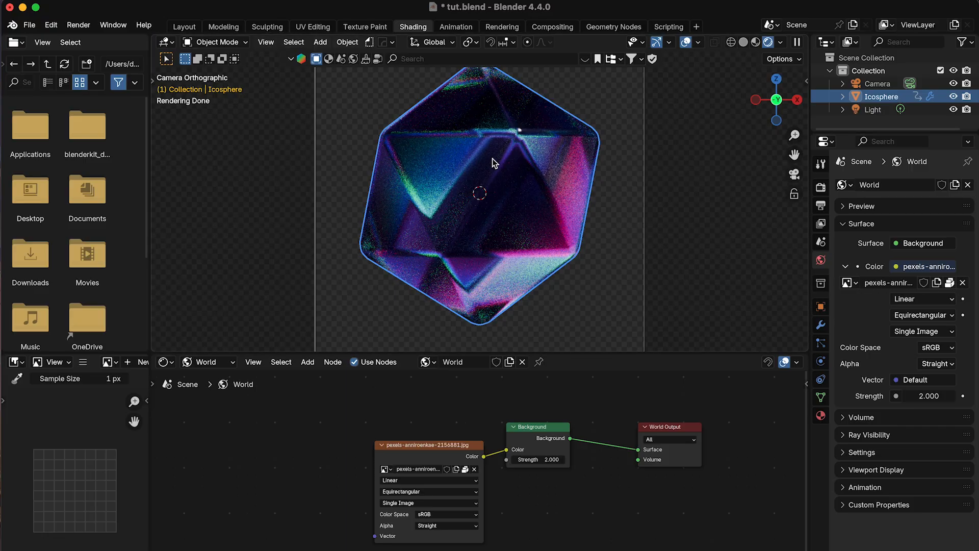
Replace the world's environment texture with the orange marbled pexels-didsss-30… image from the Assets folder
{"action": "left_click", "coordinate": [963, 283]}
{"action": "left_click", "coordinate": [943, 283]}
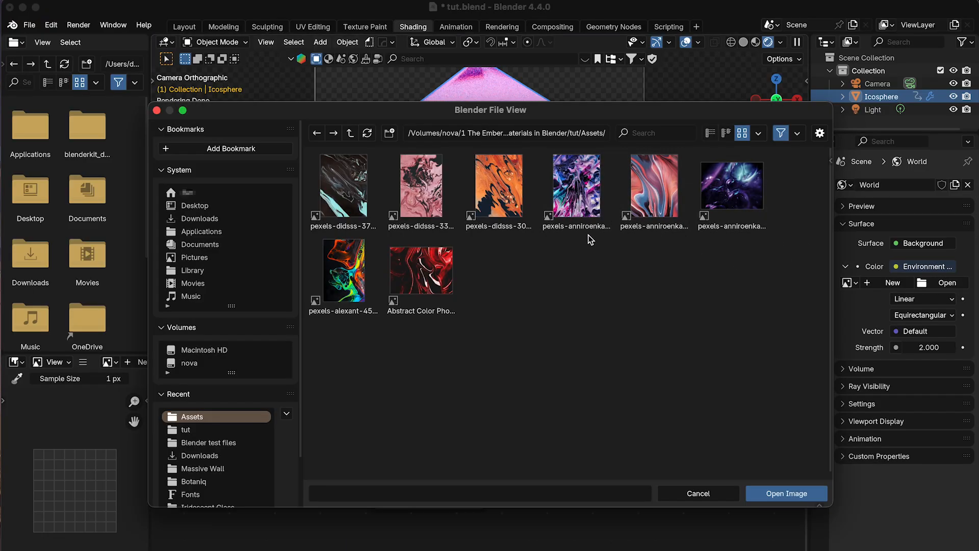
{"action": "double_click", "coordinate": [483, 198]}
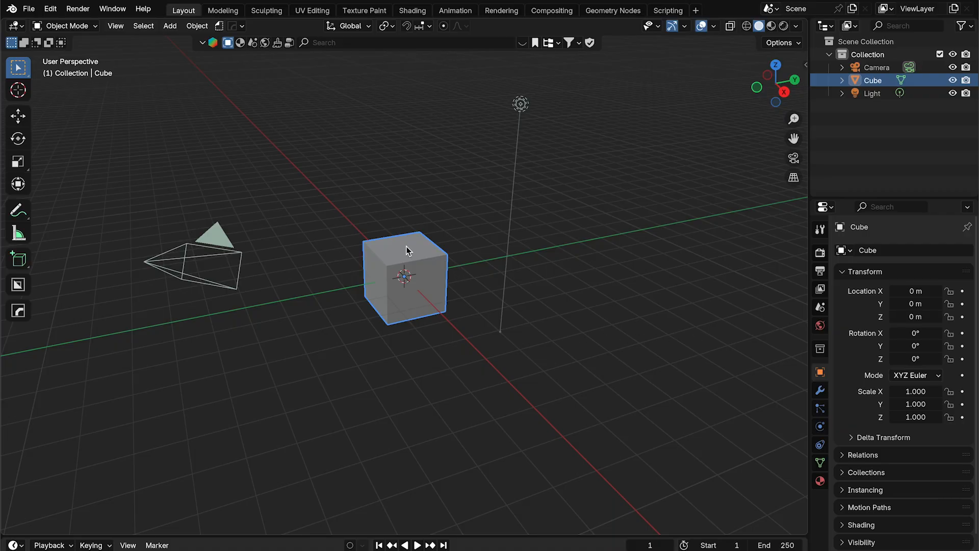
In the new scene, replace the default cube with an ico sphere set to 1 subdivision
{"action": "key", "text": "x"}
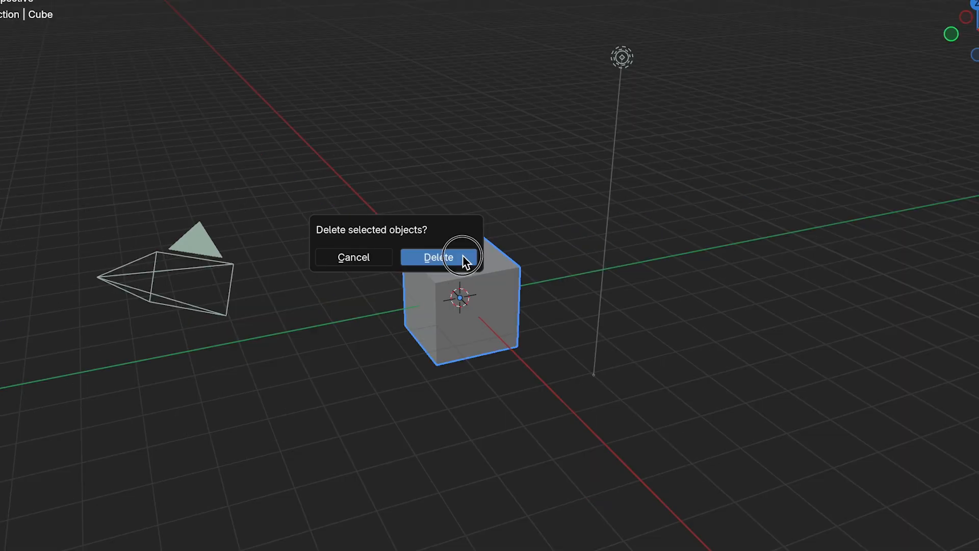
{"action": "left_click", "coordinate": [389, 247]}
{"action": "key", "text": "shift+a"}
{"action": "mouse_move", "coordinate": [418, 263]}
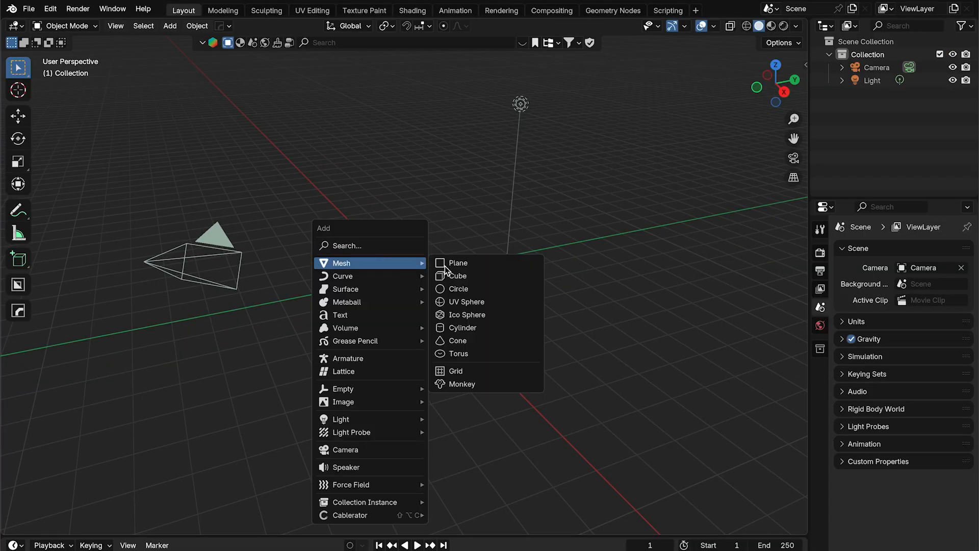
{"action": "left_click", "coordinate": [478, 315]}
{"action": "scroll", "coordinate": [442, 286], "scroll_direction": "up", "scroll_amount": 3}
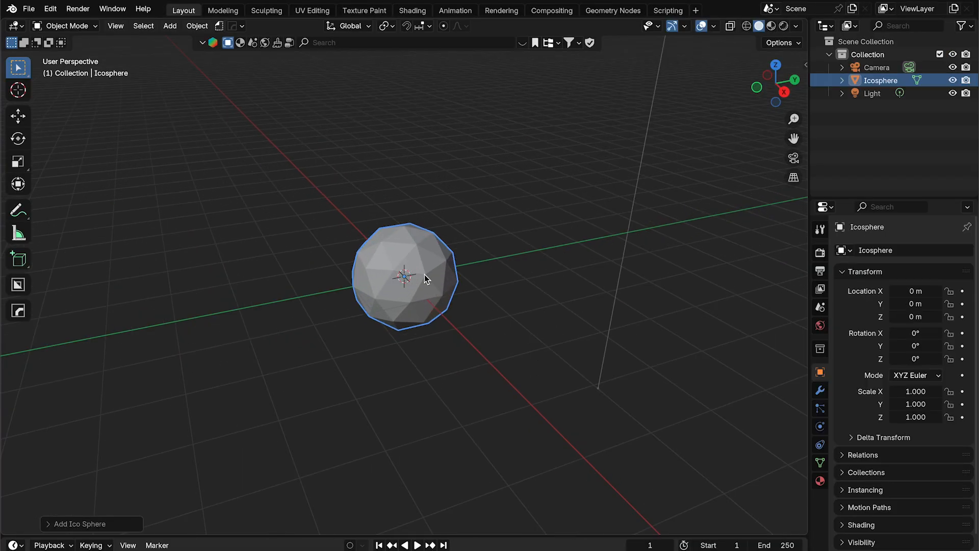
{"action": "left_click", "coordinate": [99, 522]}
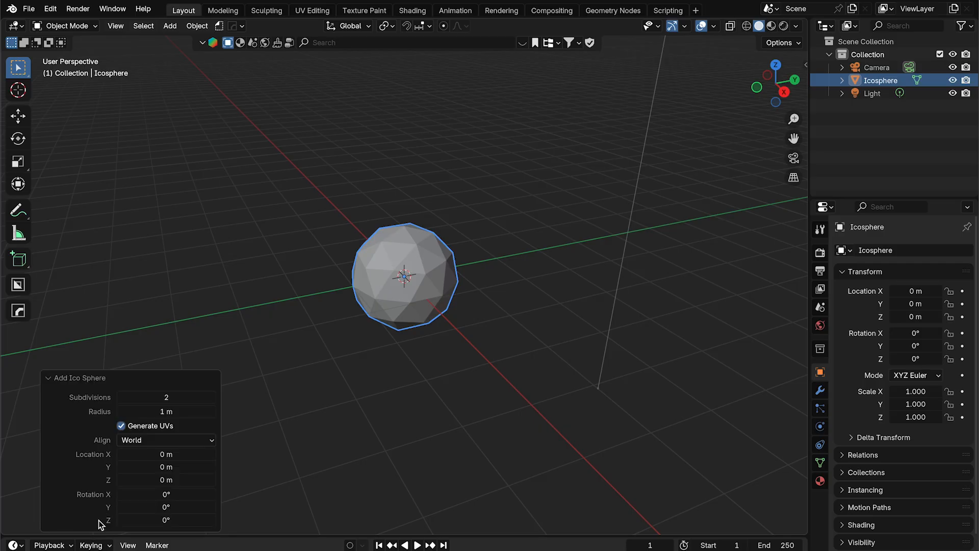
{"action": "left_click", "coordinate": [121, 397]}
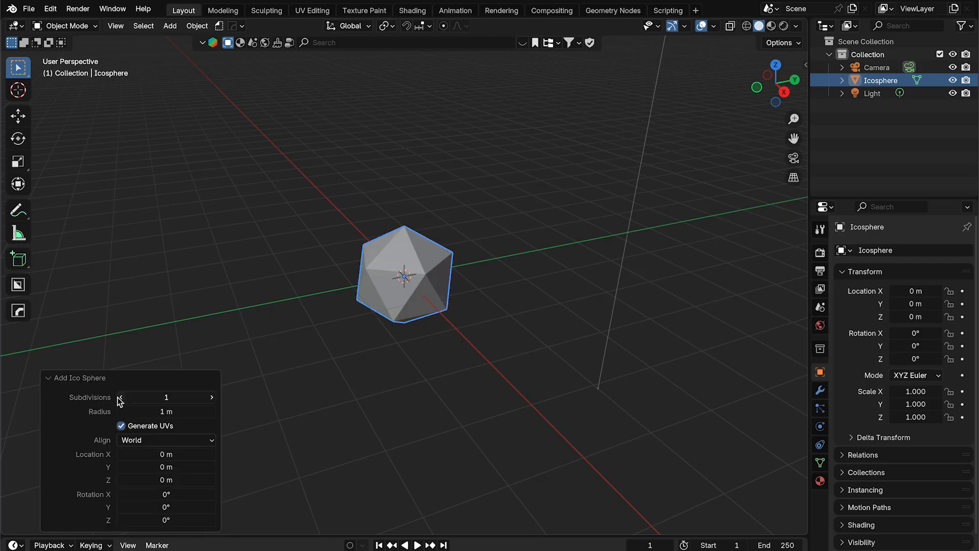
Add a Bevel modifier to the icosphere with an amount of 0.044 m and 10 segments
{"action": "left_click", "coordinate": [821, 392]}
{"action": "left_click", "coordinate": [875, 247]}
{"action": "type", "text": "beve"}
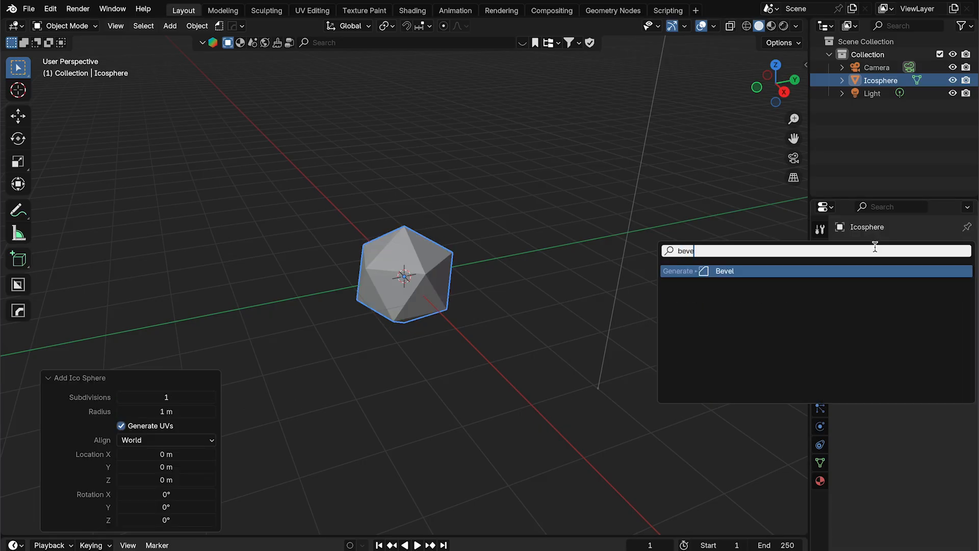
{"action": "key", "text": "Return"}
{"action": "scroll", "coordinate": [693, 240], "scroll_direction": "up", "scroll_amount": 3}
{"action": "left_click_drag", "start_coordinate": [929, 321], "coordinate": [901, 321]}
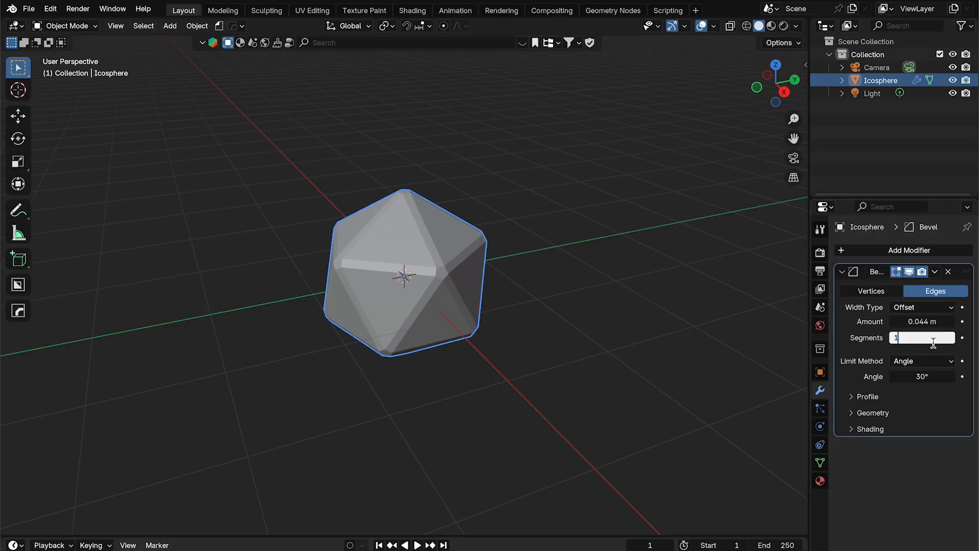
{"action": "type", "text": "10"}
{"action": "key", "text": "Return"}
Apply Shade Auto Smooth at 30° to the icosphere and check its bevelled edges
{"action": "right_click", "coordinate": [447, 277]}
{"action": "left_click", "coordinate": [388, 262]}
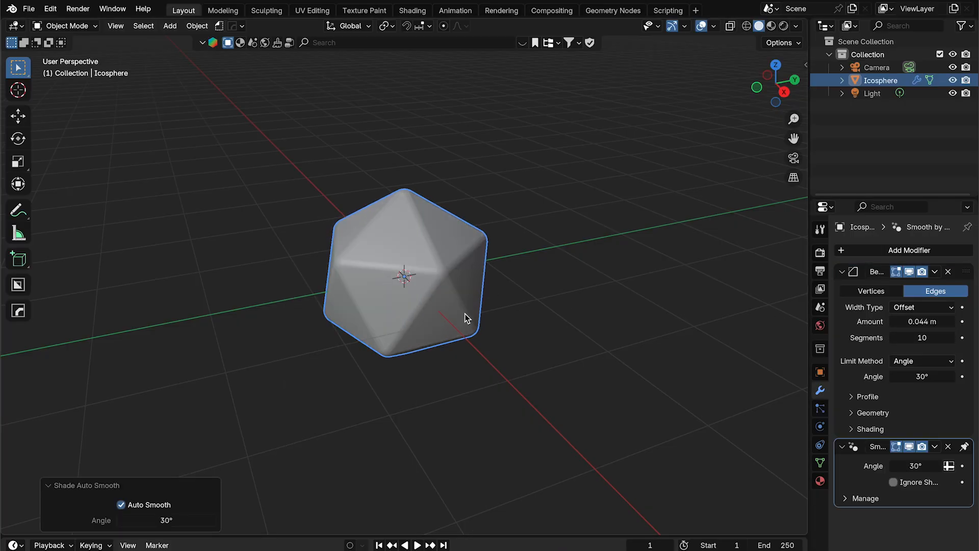
{"action": "scroll", "coordinate": [472, 329], "scroll_direction": "up", "scroll_amount": 5}
{"action": "mouse_move", "coordinate": [465, 319]}
{"action": "middle_mouse_down"}
{"action": "mouse_move", "coordinate": [472, 329]}
{"action": "mouse_move", "coordinate": [521, 307]}
{"action": "mouse_move", "coordinate": [473, 302]}
{"action": "middle_mouse_up"}
{"action": "scroll", "coordinate": [473, 302], "scroll_direction": "down", "scroll_amount": 5}
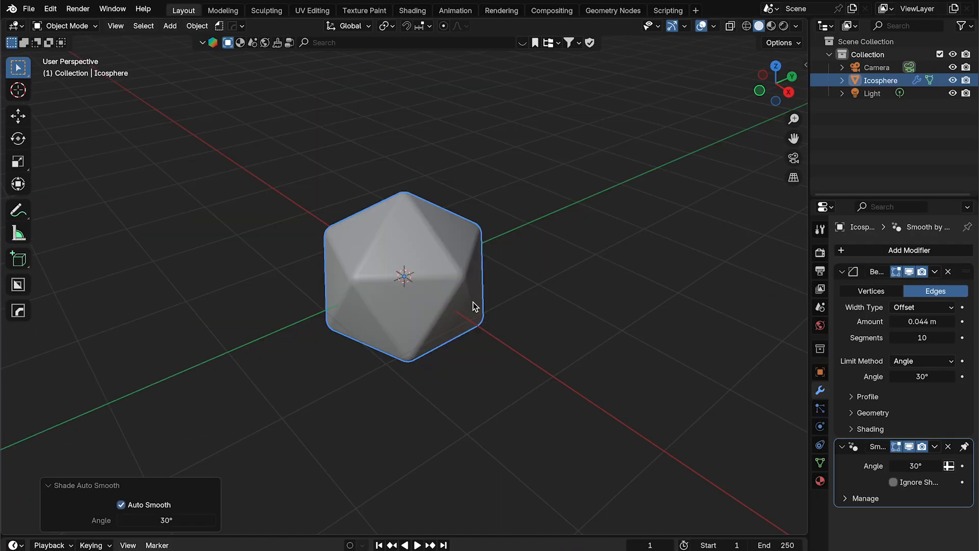
Open the Shading workspace and set the render engine to Cycles with GPU Compute
{"action": "left_click", "coordinate": [412, 11]}
{"action": "left_click", "coordinate": [820, 171]}
{"action": "left_click", "coordinate": [916, 168]}
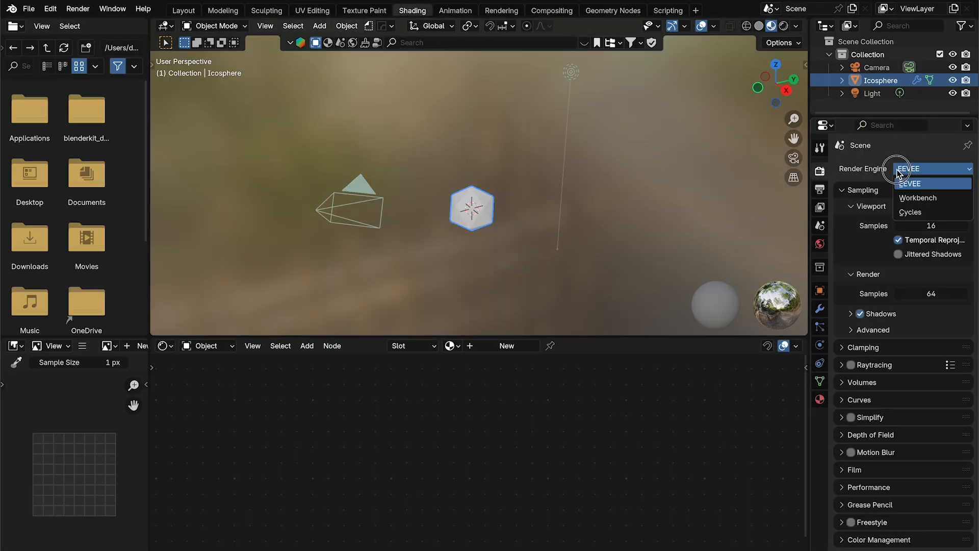
{"action": "left_click", "coordinate": [913, 200]}
{"action": "left_click", "coordinate": [916, 201]}
{"action": "left_click", "coordinate": [923, 232]}
Create a new material for the icosphere
{"action": "scroll", "coordinate": [422, 212], "scroll_direction": "up", "scroll_amount": 6}
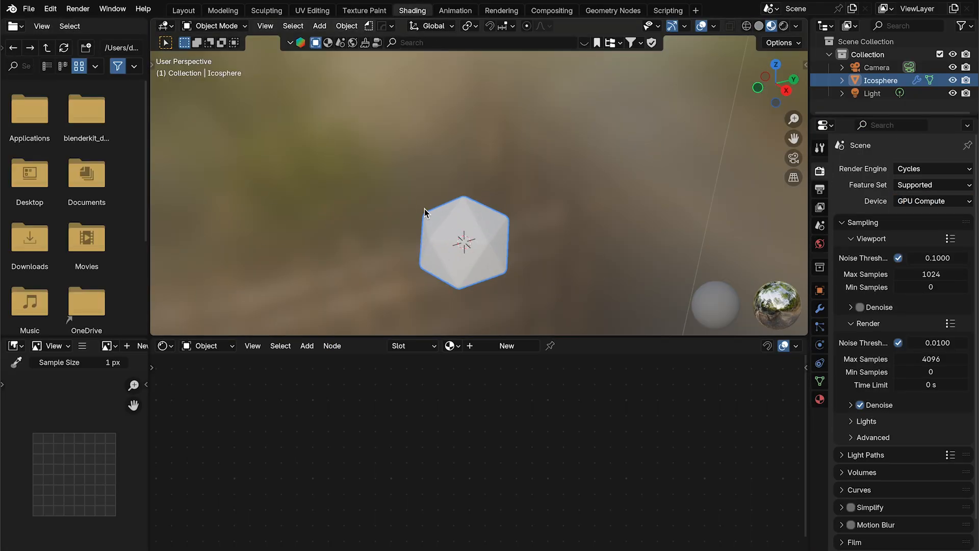
{"action": "scroll", "coordinate": [500, 235], "scroll_direction": "down", "scroll_amount": 4}
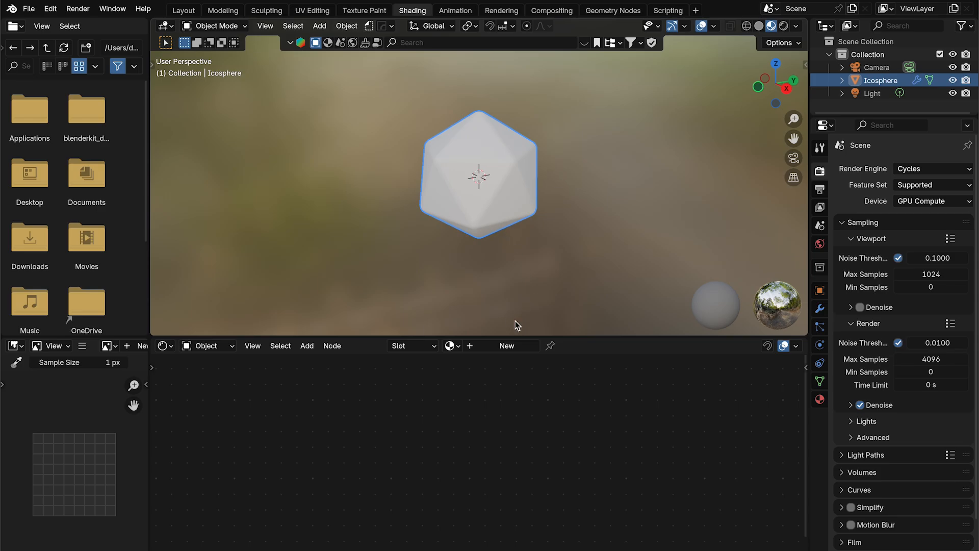
{"action": "left_click", "coordinate": [508, 347]}
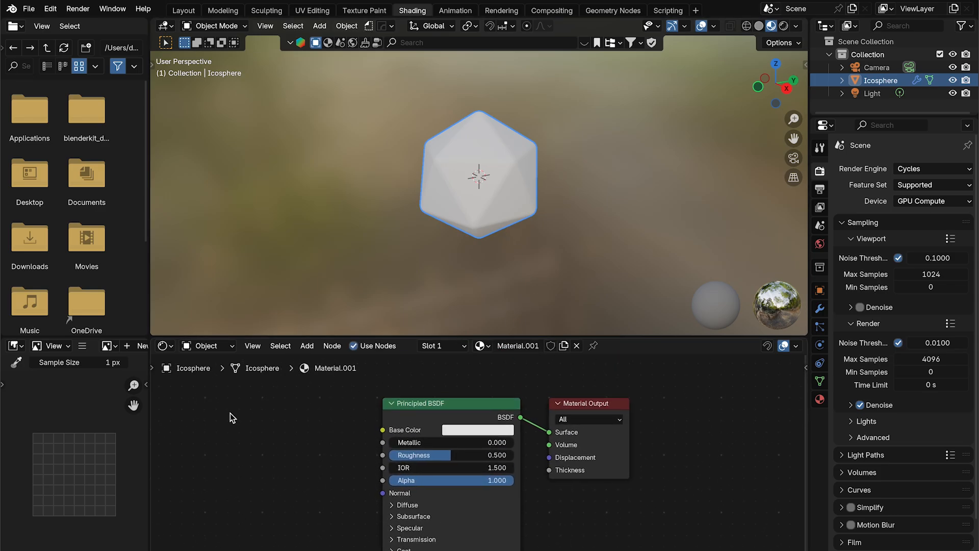
Add a Layer Weight node to the icosphere's material
{"action": "key", "text": "shift+a"}
{"action": "left_click", "coordinate": [328, 405]}
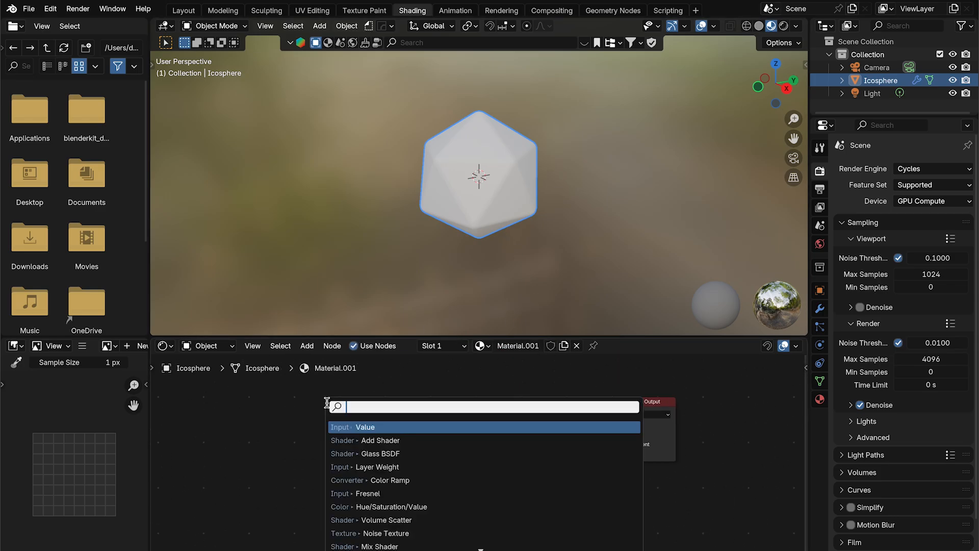
{"action": "type", "text": "lay"}
{"action": "key", "text": "Return"}
{"action": "left_click", "coordinate": [331, 404]}
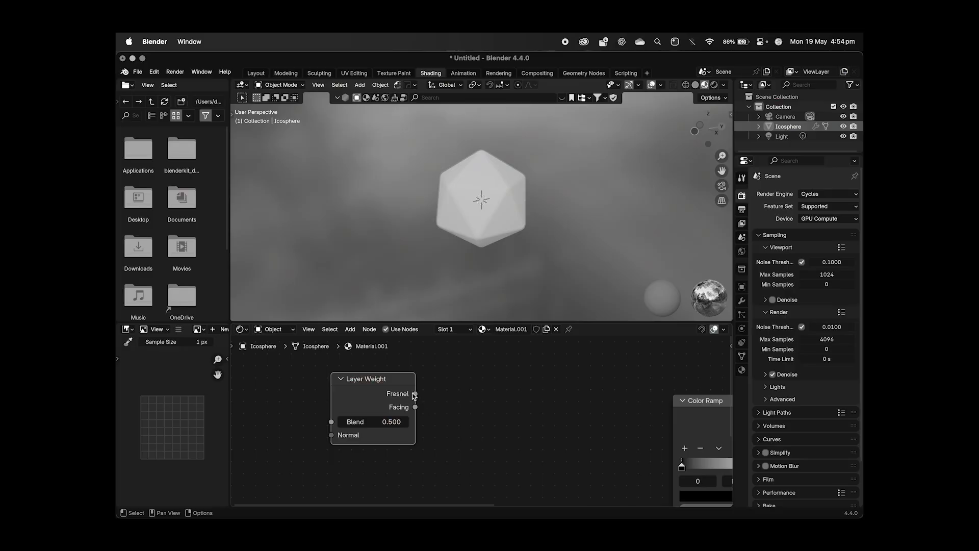
Search the web for how to say fresnel
{"action": "left_click_drag", "start_coordinate": [393, 429], "coordinate": [452, 426]}
{"action": "left_click_drag", "start_coordinate": [419, 398], "coordinate": [416, 398]}
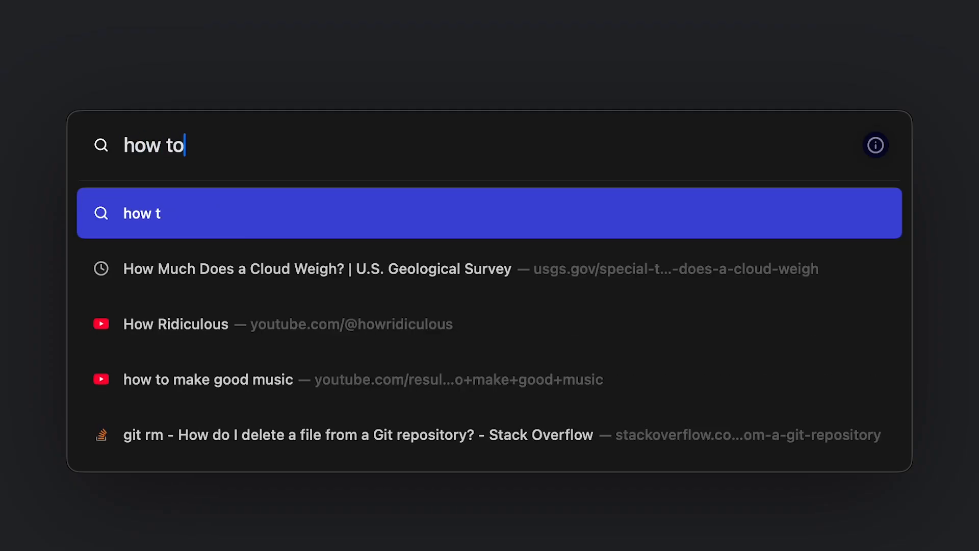
{"action": "type", "text": "say fresnel"}
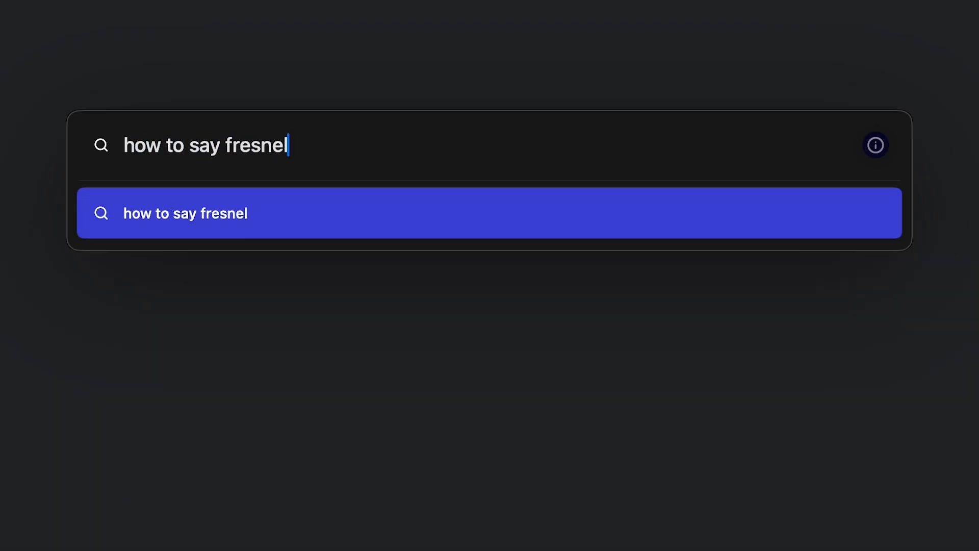
{"action": "key", "text": "Return"}
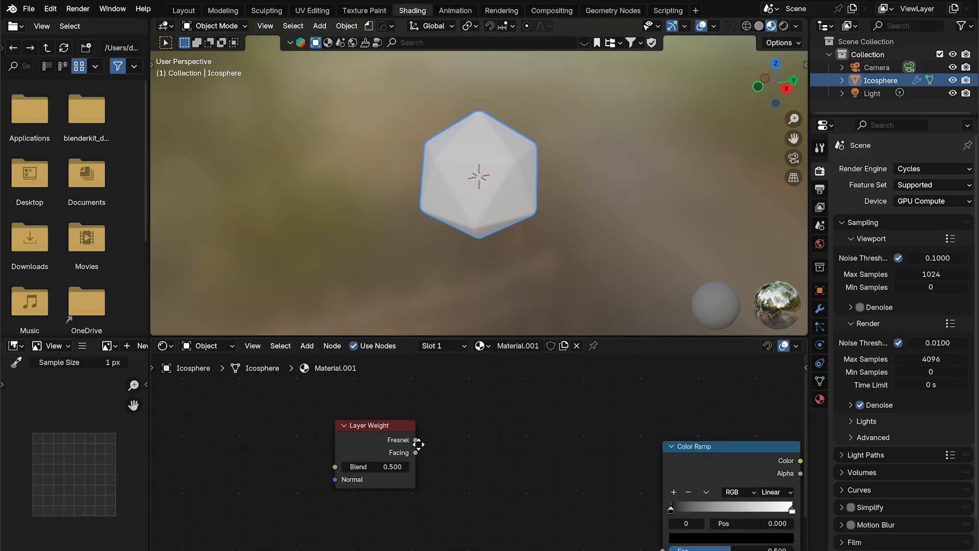
Link the Layer Weight's Fresnel output, and in its place the Facing output, directly to the Material Output surface to compare them on the icosphere
{"action": "middle_click_drag", "start_coordinate": [415, 444], "coordinate": [368, 436]}
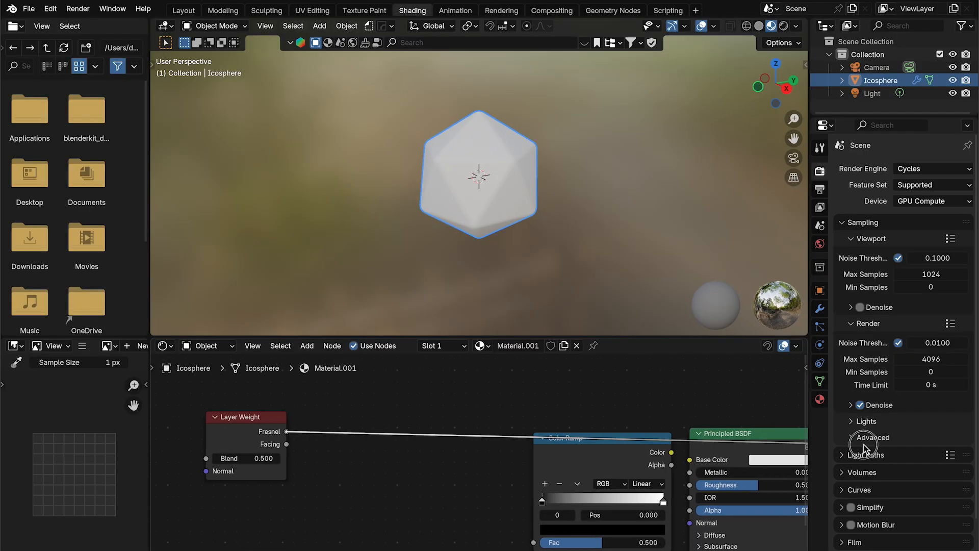
{"action": "left_click_drag", "start_coordinate": [864, 444], "coordinate": [702, 462]}
{"action": "middle_click_drag", "start_coordinate": [471, 222], "coordinate": [484, 200]}
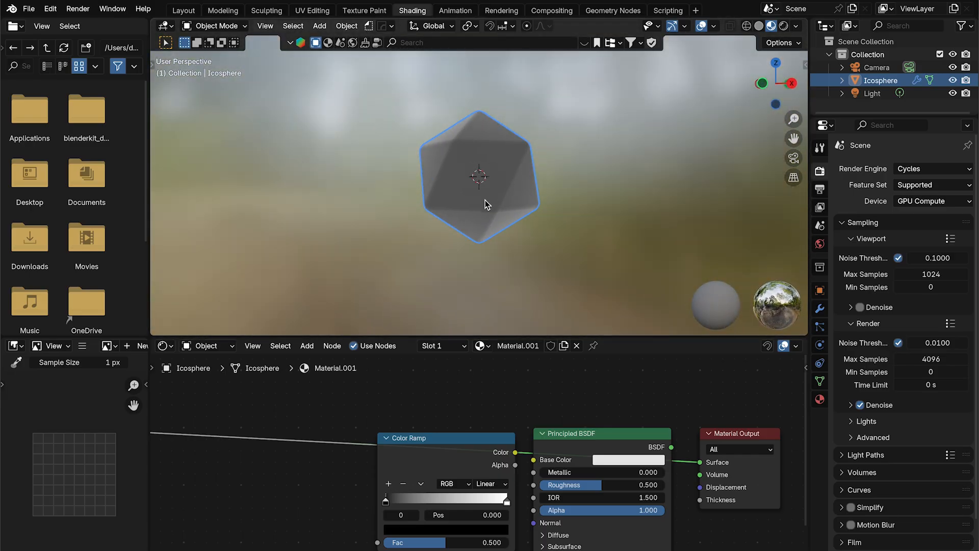
{"action": "scroll", "coordinate": [470, 464], "scroll_direction": "down", "scroll_amount": 1}
{"action": "middle_click_drag", "start_coordinate": [470, 464], "coordinate": [607, 453]}
{"action": "mouse_move", "coordinate": [258, 425]}
{"action": "left_mouse_down"}
{"action": "mouse_move", "coordinate": [806, 449]}
{"action": "mouse_move", "coordinate": [658, 450]}
{"action": "left_mouse_up"}
{"action": "mouse_move", "coordinate": [510, 229]}
{"action": "middle_mouse_down"}
{"action": "mouse_move", "coordinate": [448, 241]}
{"action": "mouse_move", "coordinate": [353, 284]}
{"action": "mouse_move", "coordinate": [372, 159]}
{"action": "mouse_move", "coordinate": [385, 240]}
{"action": "middle_mouse_up"}
Link Layer Weight Facing to the Color Ramp factor, the ramp's color to Base Color, and the Principled BSDF to the Material Output surface
{"action": "left_click_drag", "start_coordinate": [219, 442], "coordinate": [360, 524]}
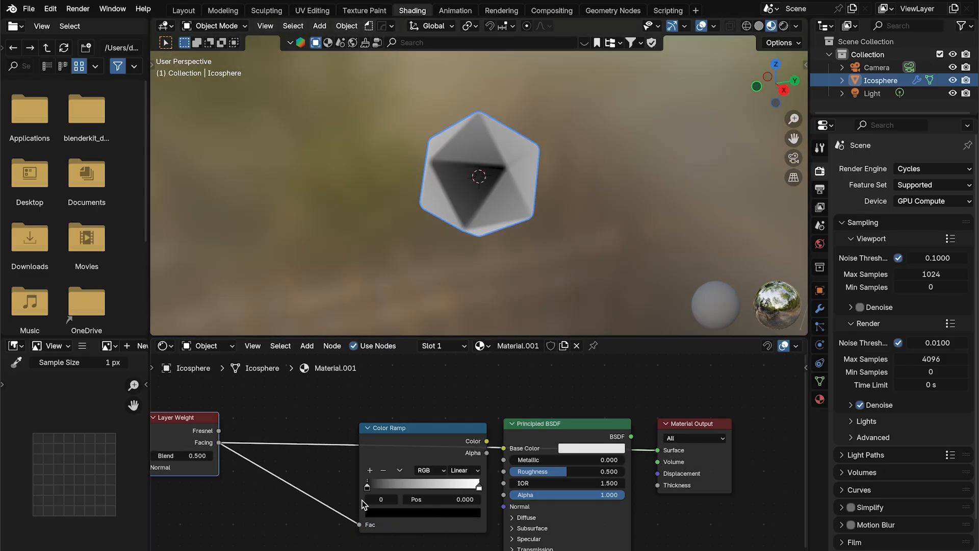
{"action": "left_click_drag", "start_coordinate": [408, 455], "coordinate": [320, 458]}
{"action": "left_click_drag", "start_coordinate": [424, 422], "coordinate": [509, 453]}
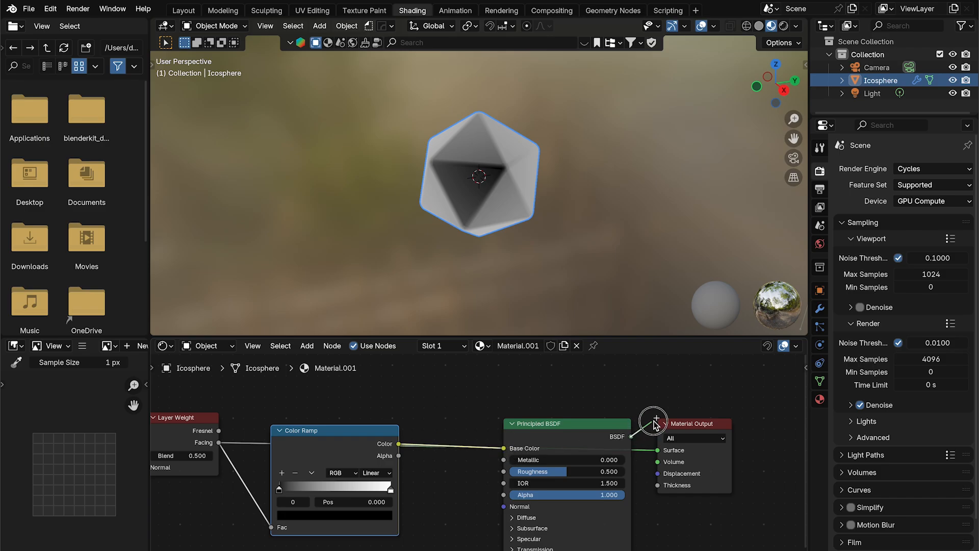
{"action": "left_click_drag", "start_coordinate": [660, 453], "coordinate": [658, 450]}
{"action": "key", "text": "Home"}
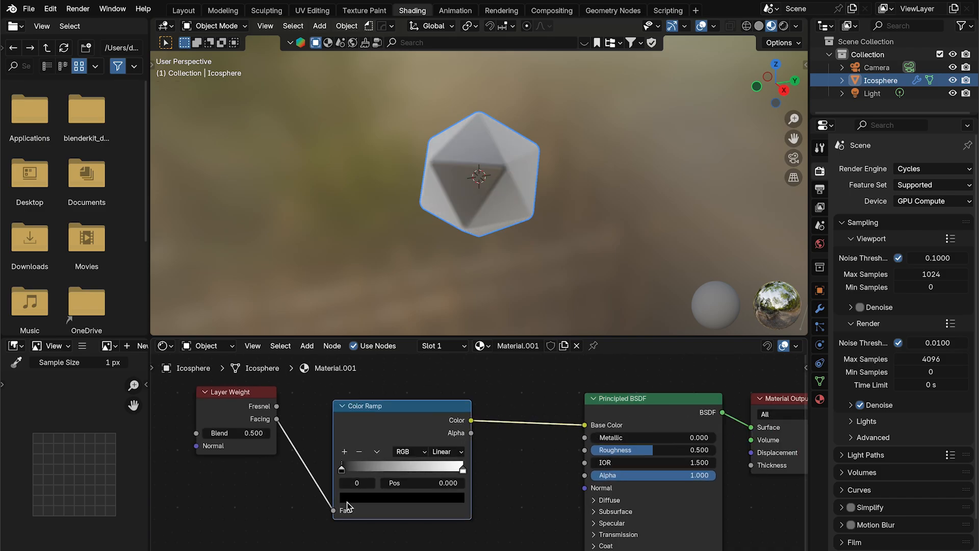
Set both Color Ramp stops to pure red, with Red 1.000, Green 0.000 and Blue 0.000
{"action": "left_click", "coordinate": [355, 498]}
{"action": "left_click", "coordinate": [444, 312]}
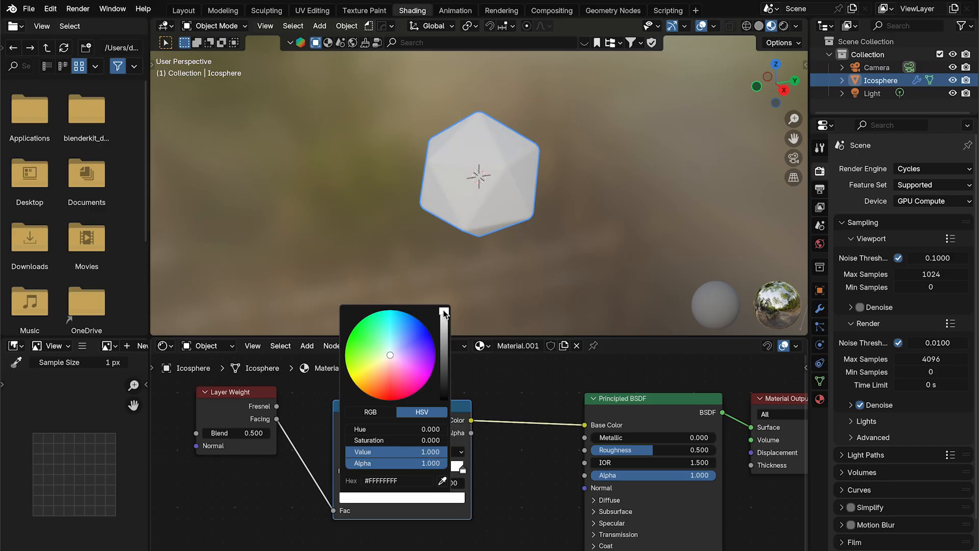
{"action": "left_click", "coordinate": [374, 412]}
{"action": "left_click_drag", "start_coordinate": [382, 441], "coordinate": [347, 454]}
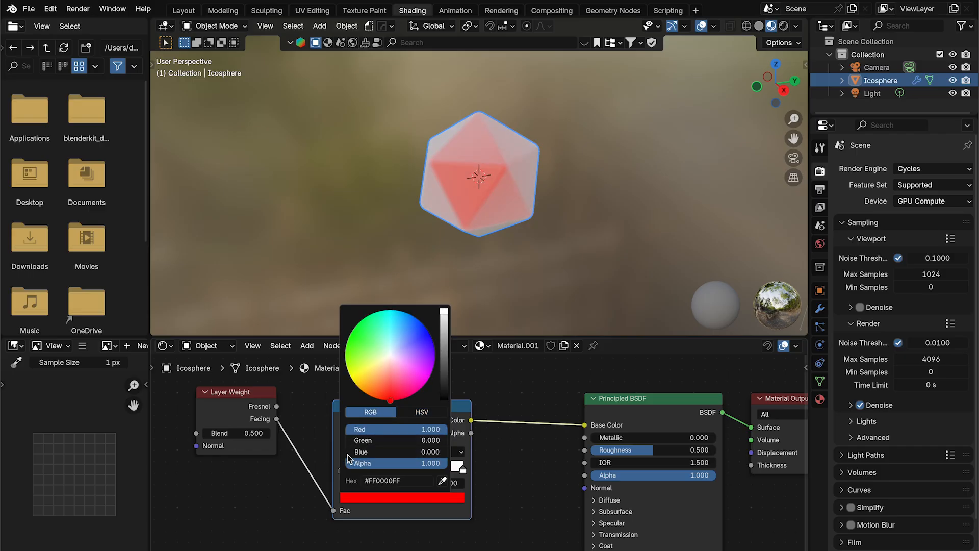
{"action": "left_click", "coordinate": [462, 470]}
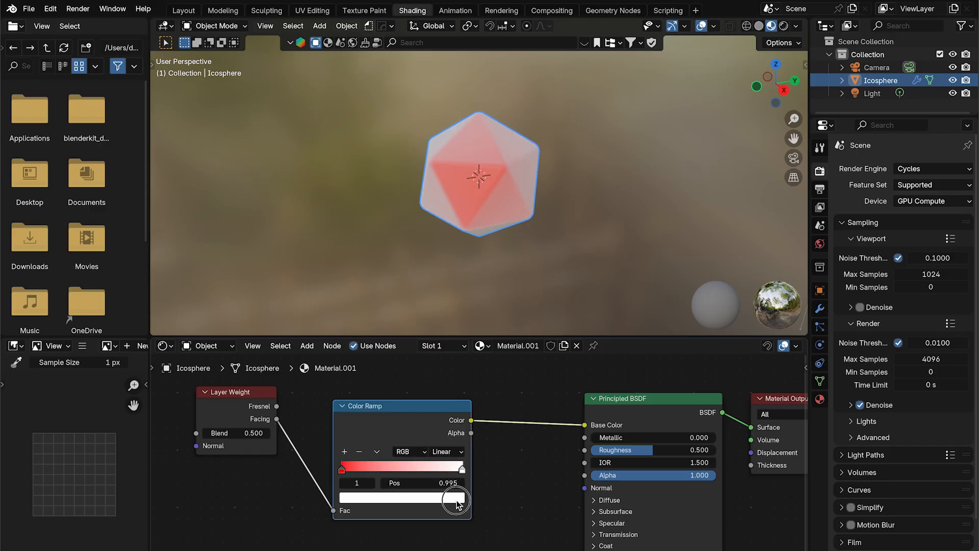
{"action": "left_click", "coordinate": [455, 498]}
{"action": "left_click_drag", "start_coordinate": [388, 440], "coordinate": [347, 454]}
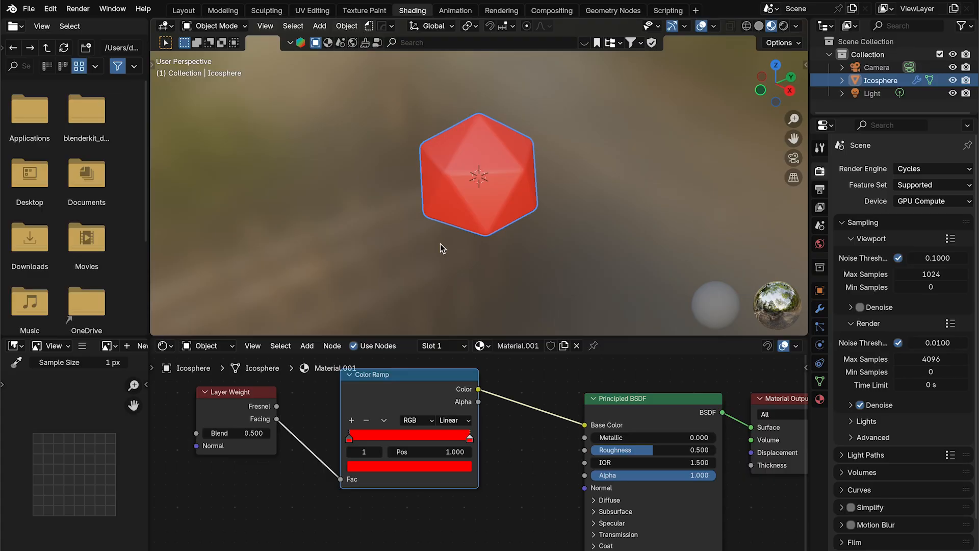
Switch the Color Ramp's color mode to HSL with Far hue interpolation
{"action": "middle_click_drag", "start_coordinate": [442, 240], "coordinate": [530, 222]}
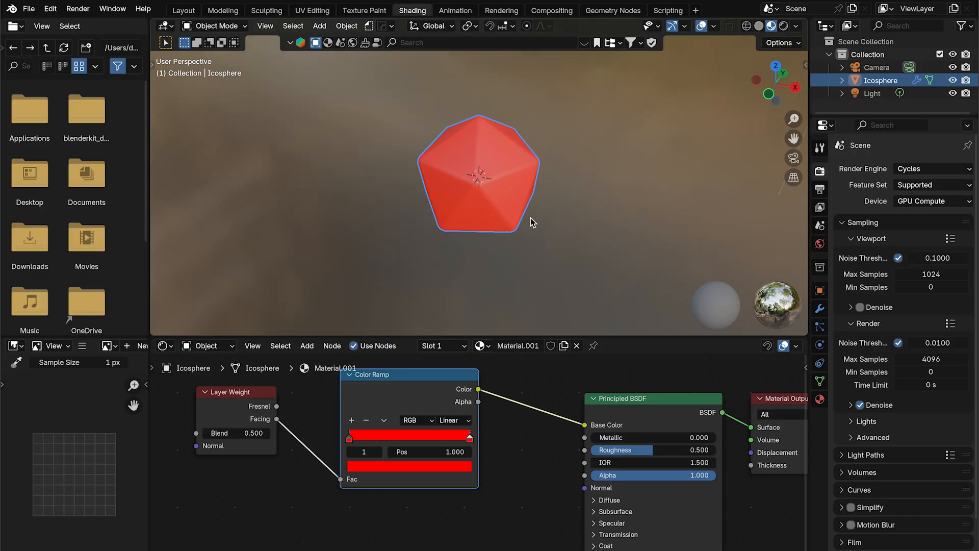
{"action": "middle_click_drag", "start_coordinate": [461, 428], "coordinate": [497, 463]}
{"action": "left_click", "coordinate": [465, 459]}
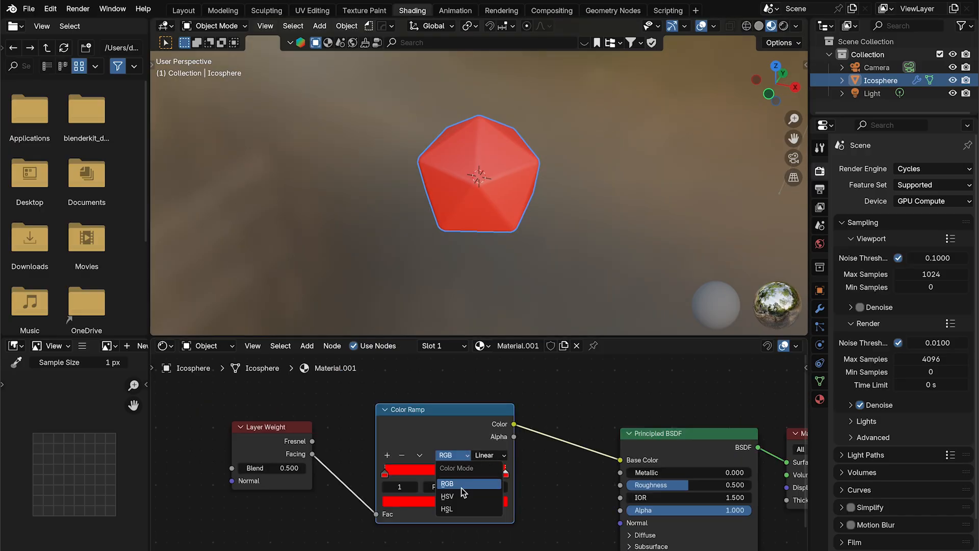
{"action": "left_click", "coordinate": [461, 502]}
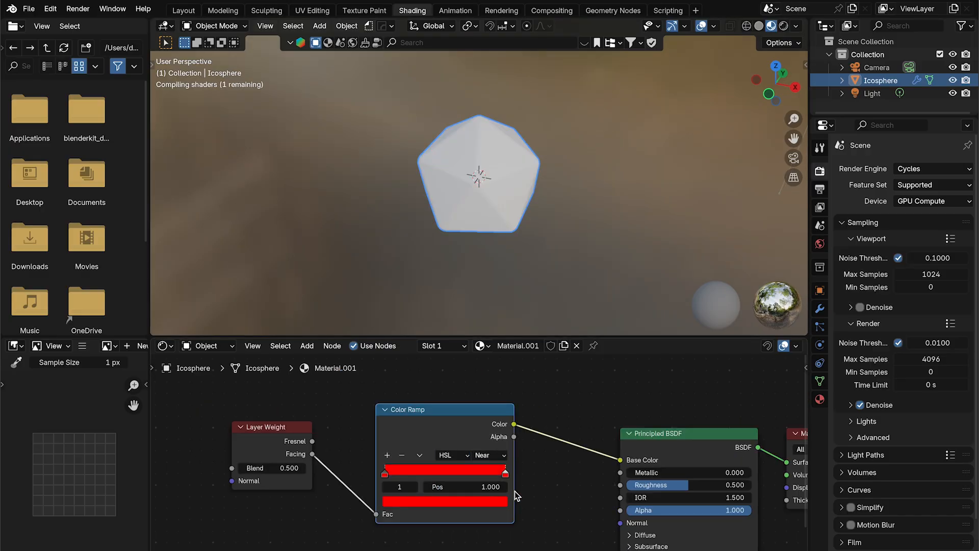
{"action": "left_click", "coordinate": [491, 455]}
{"action": "left_click", "coordinate": [489, 494]}
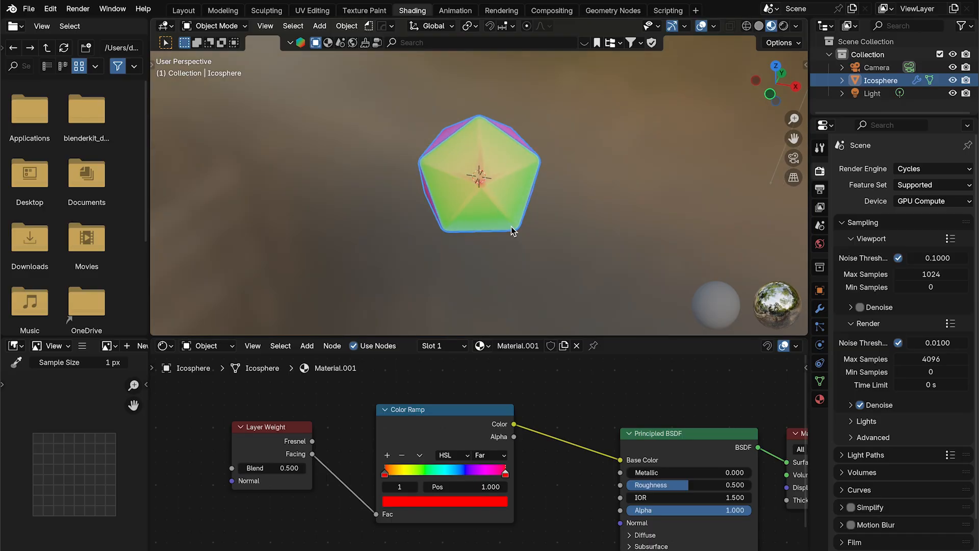
Set the Principled BSDF's Metallic to 1.000 and Roughness to about 0.243, checking the icosphere's facets
{"action": "middle_click_drag", "start_coordinate": [512, 231], "coordinate": [489, 166]}
{"action": "middle_click_drag", "start_coordinate": [688, 473], "coordinate": [640, 487]}
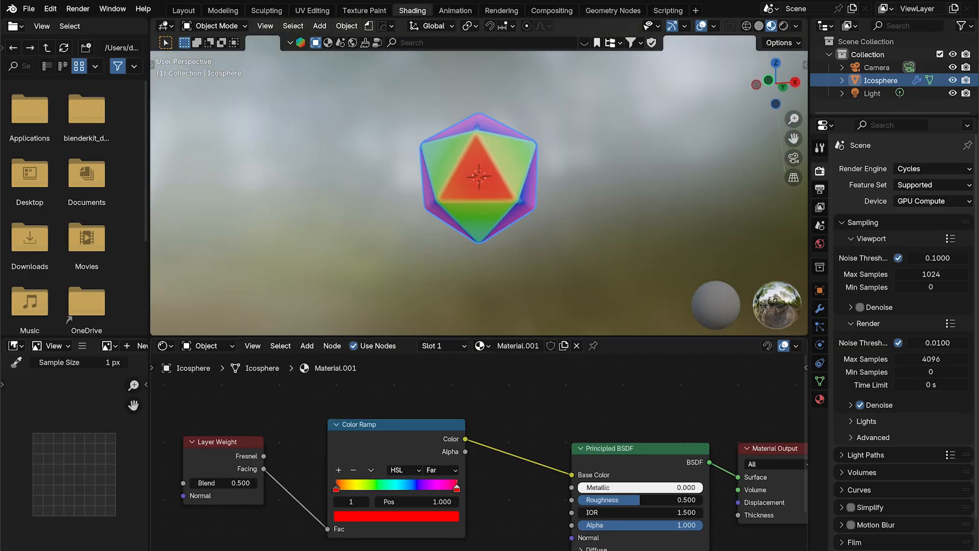
{"action": "left_click_drag", "start_coordinate": [640, 487], "coordinate": [705, 490]}
{"action": "left_click_drag", "start_coordinate": [640, 500], "coordinate": [608, 499]}
{"action": "middle_click_drag", "start_coordinate": [586, 239], "coordinate": [415, 167]}
{"action": "scroll", "coordinate": [439, 176], "scroll_direction": "up", "scroll_amount": 3}
{"action": "middle_click_drag", "start_coordinate": [473, 188], "coordinate": [547, 290]}
{"action": "scroll", "coordinate": [302, 225], "scroll_direction": "down", "scroll_amount": 2}
Try moving the Color Ramp's end stop to position 0.323 and inspect the icosphere's colors
{"action": "left_click_drag", "start_coordinate": [456, 488], "coordinate": [375, 485]}
{"action": "middle_click_drag", "start_coordinate": [530, 162], "coordinate": [460, 108]}
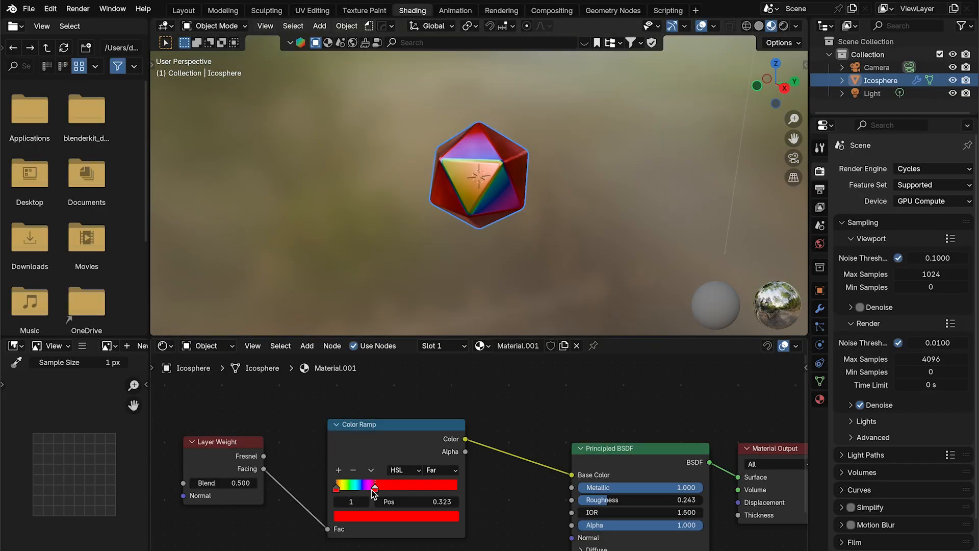
{"action": "left_click_drag", "start_coordinate": [378, 424], "coordinate": [372, 426]}
{"action": "middle_click_drag", "start_coordinate": [614, 107], "coordinate": [524, 156]}
{"action": "scroll", "coordinate": [503, 172], "scroll_direction": "up", "scroll_amount": 4}
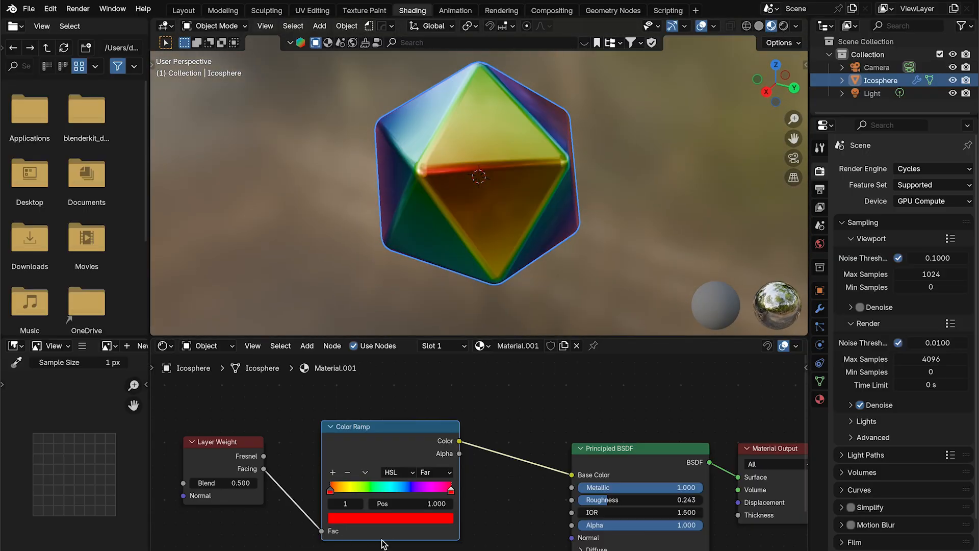
Recolor the Color Ramp's end stop to a bright bluish green and inspect the icosphere
{"action": "left_click", "coordinate": [399, 517]}
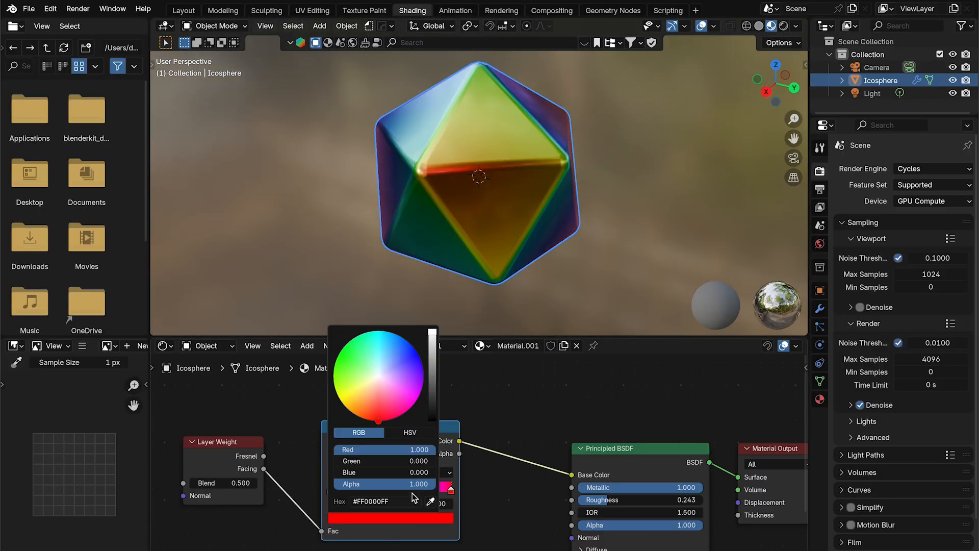
{"action": "left_click_drag", "start_coordinate": [389, 381], "coordinate": [361, 341]}
{"action": "middle_click_drag", "start_coordinate": [470, 180], "coordinate": [586, 168]}
{"action": "scroll", "coordinate": [429, 205], "scroll_direction": "down", "scroll_amount": 3}
Use a Sky Texture as the world's background color and show the viewport in rendered shading
{"action": "left_click", "coordinate": [819, 245]}
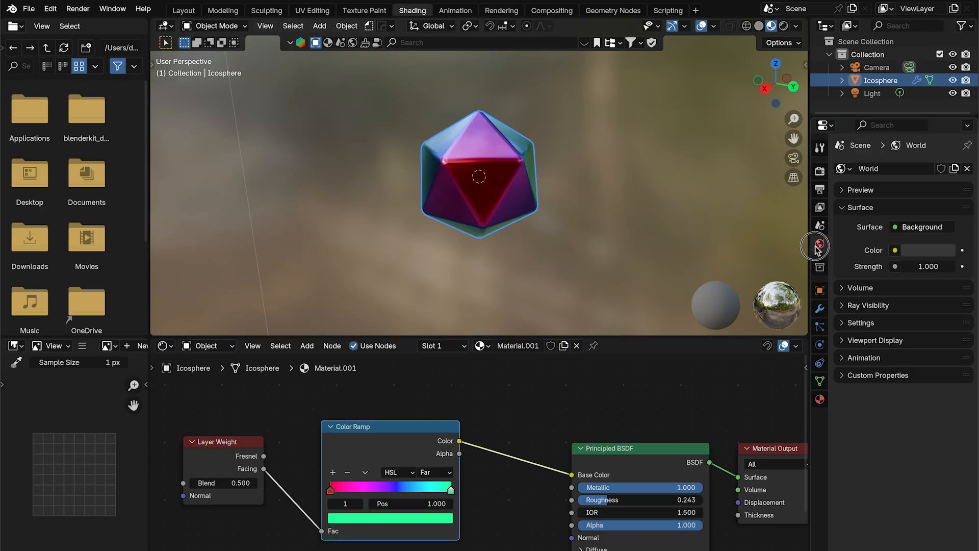
{"action": "left_click", "coordinate": [895, 251]}
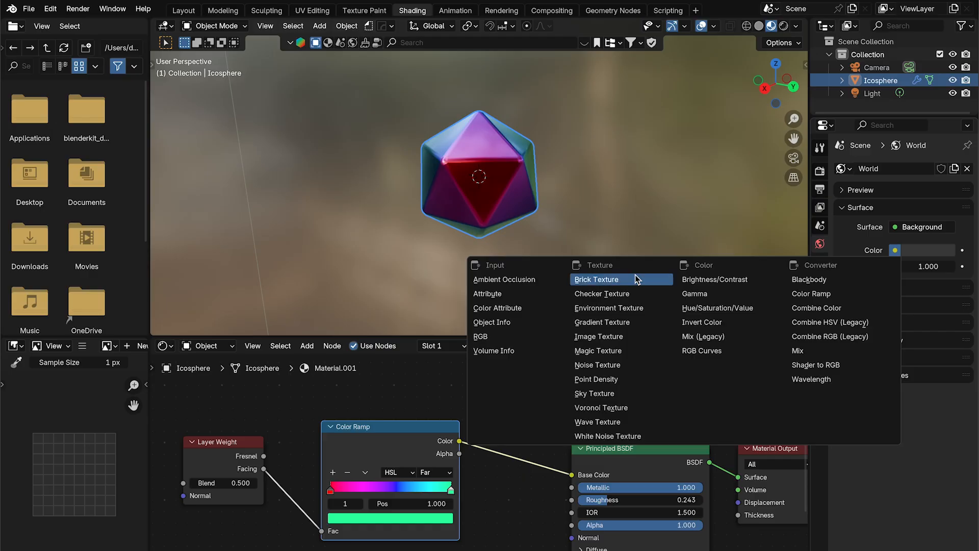
{"action": "left_click", "coordinate": [605, 395]}
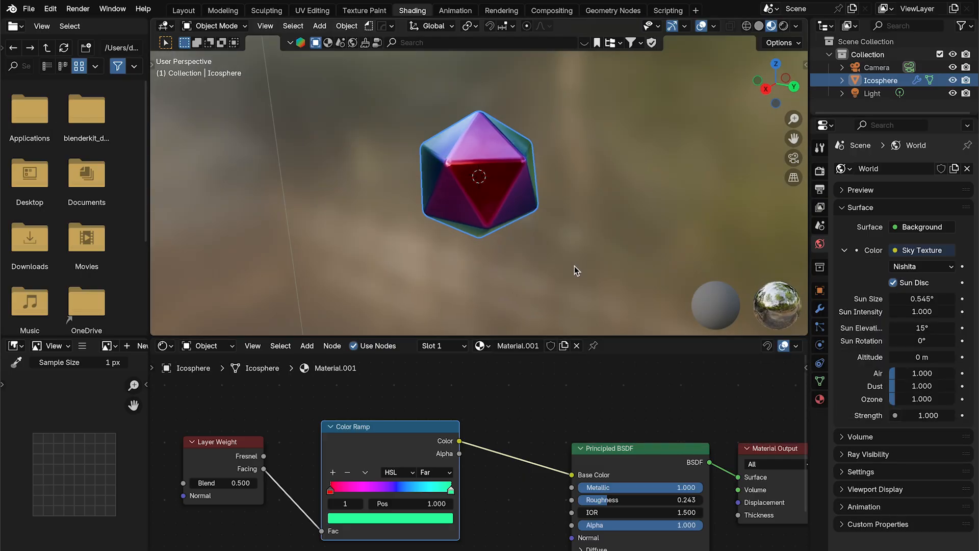
{"action": "left_click", "coordinate": [784, 26]}
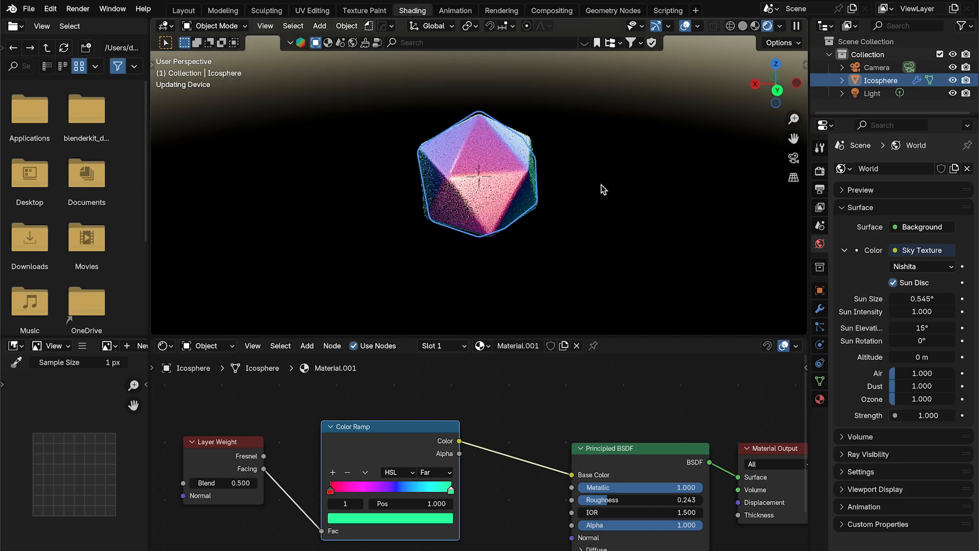
In camera view, clear the camera's rotation and location, rotate it 90° about X, and move it back along its local Z to frame the icosphere
{"action": "left_click", "coordinate": [794, 159]}
{"action": "left_click", "coordinate": [656, 127]}
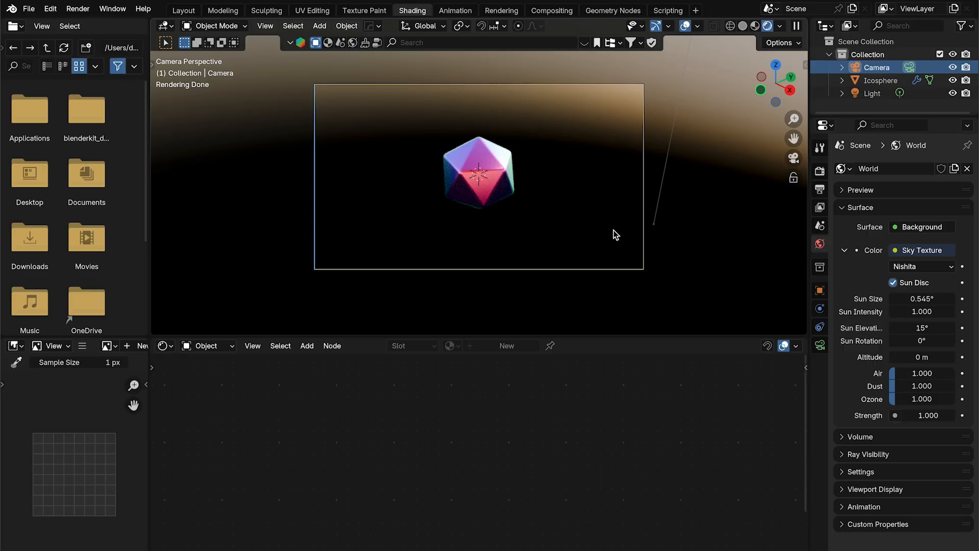
{"action": "key", "text": "alt+r"}
{"action": "key", "text": "alt+g"}
{"action": "key", "text": "r"}
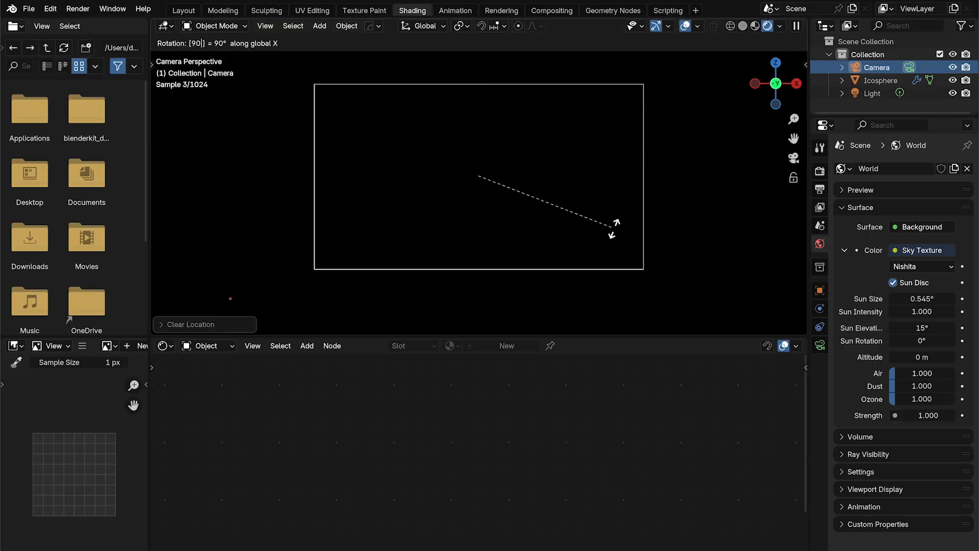
{"action": "key", "text": "Return"}
{"action": "key", "text": "g"}
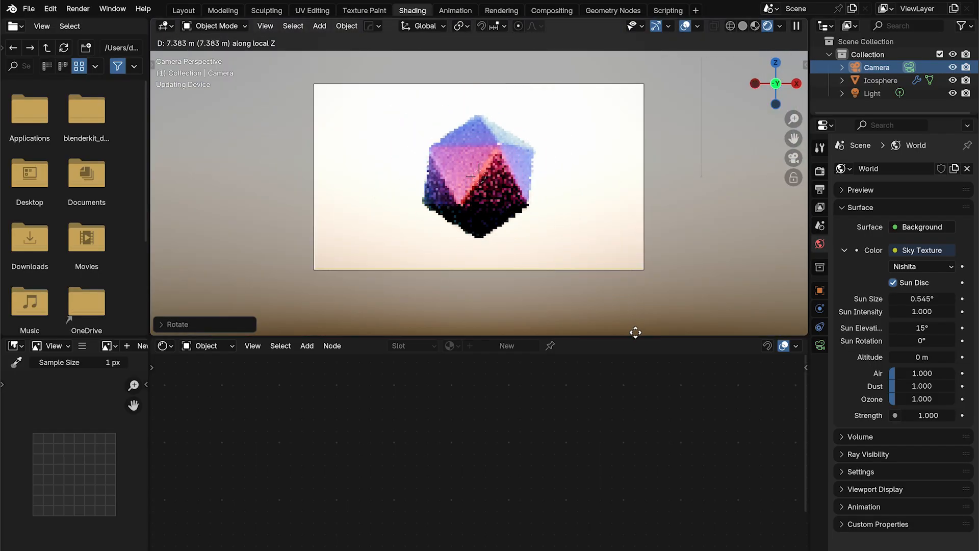
{"action": "left_click", "coordinate": [634, 332]}
Set the output's horizontal resolution to 1080 px and move the camera closer to the icosphere
{"action": "left_click", "coordinate": [820, 190]}
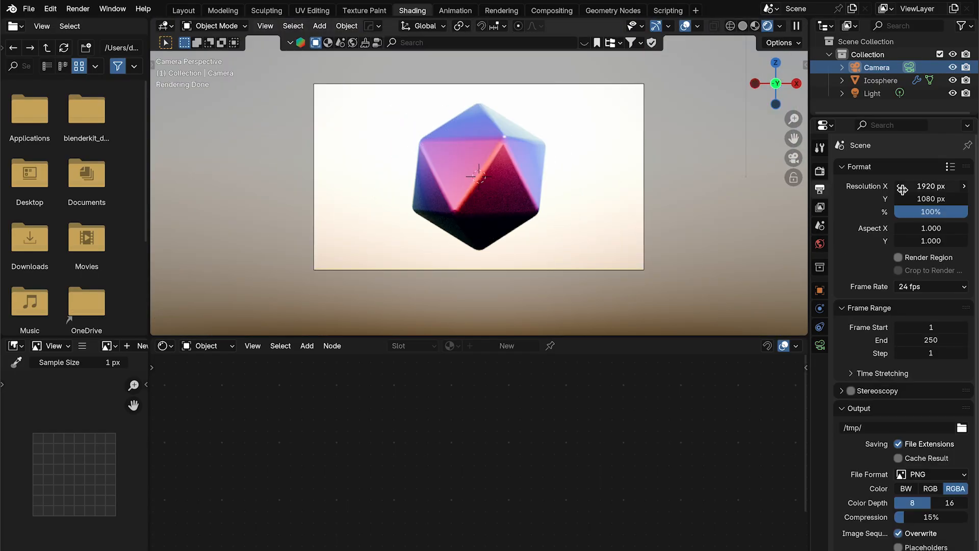
{"action": "left_click", "coordinate": [941, 186]}
{"action": "type", "text": "1080"}
{"action": "key", "text": "Return"}
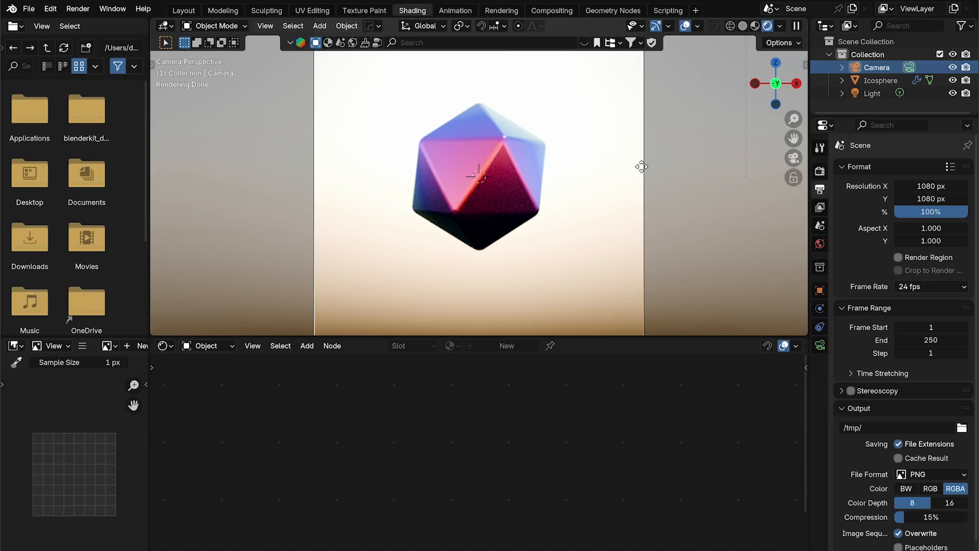
{"action": "left_click", "coordinate": [684, 153]}
Change the camera's lens type to Orthographic
{"action": "left_click", "coordinate": [820, 345]}
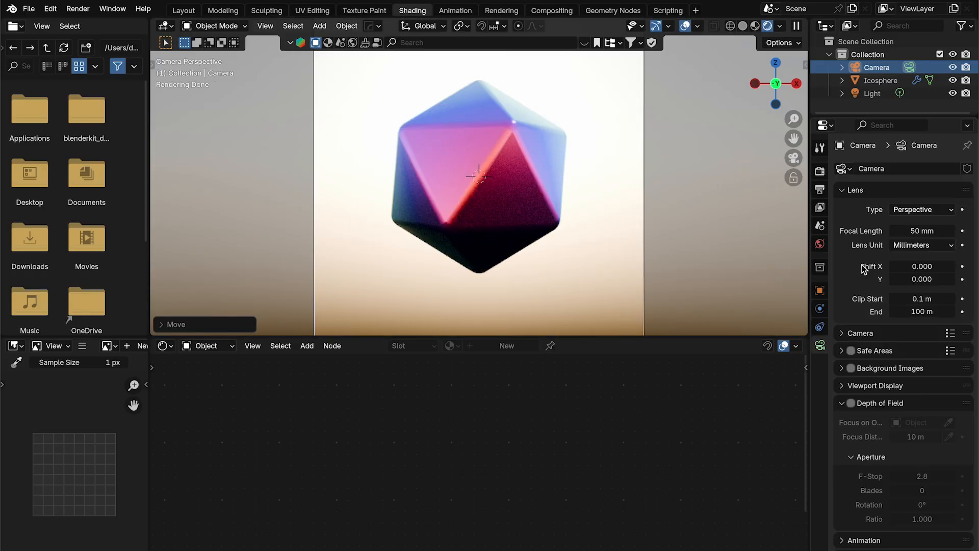
{"action": "left_click", "coordinate": [905, 211]}
{"action": "left_click", "coordinate": [901, 239]}
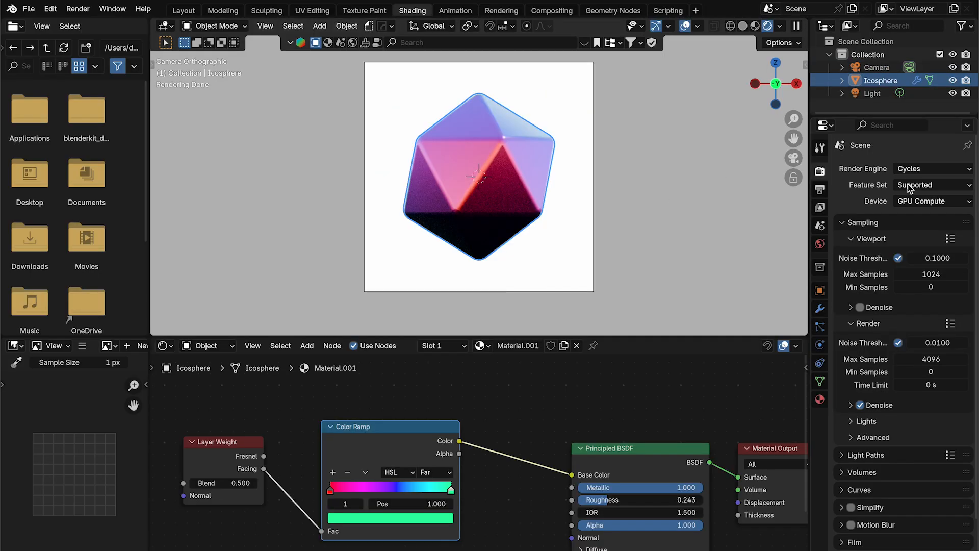
Switch the render engine to EEVEE and enable Raytracing
{"action": "left_click", "coordinate": [958, 170]}
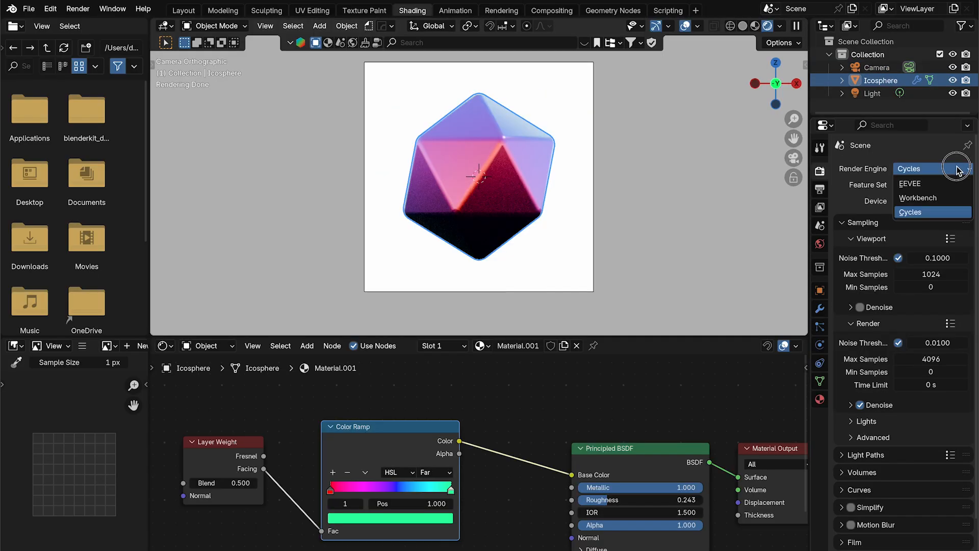
{"action": "left_click", "coordinate": [918, 184]}
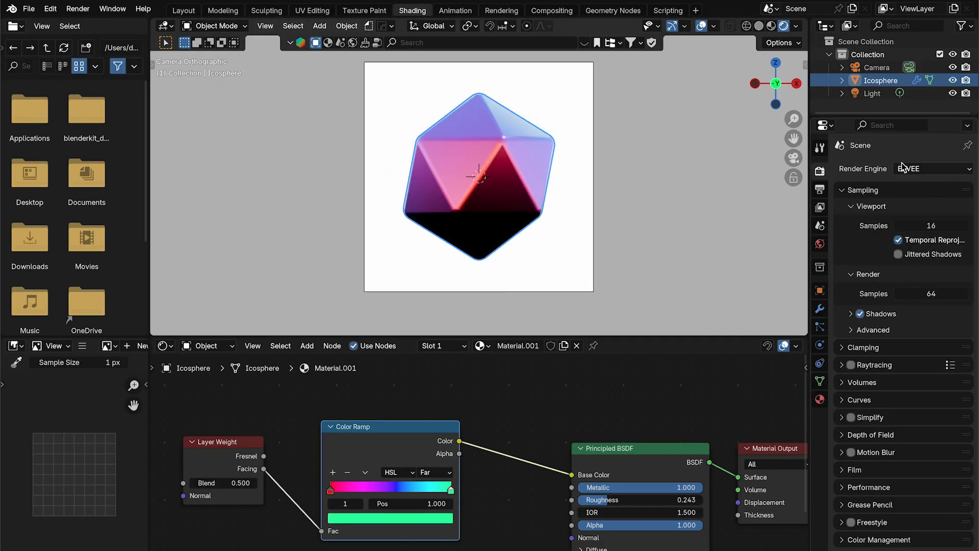
{"action": "left_click", "coordinate": [851, 365]}
Try a free trackball rotation of the icosphere in the camera view
{"action": "key", "text": "r"}
{"action": "key", "text": "r"}
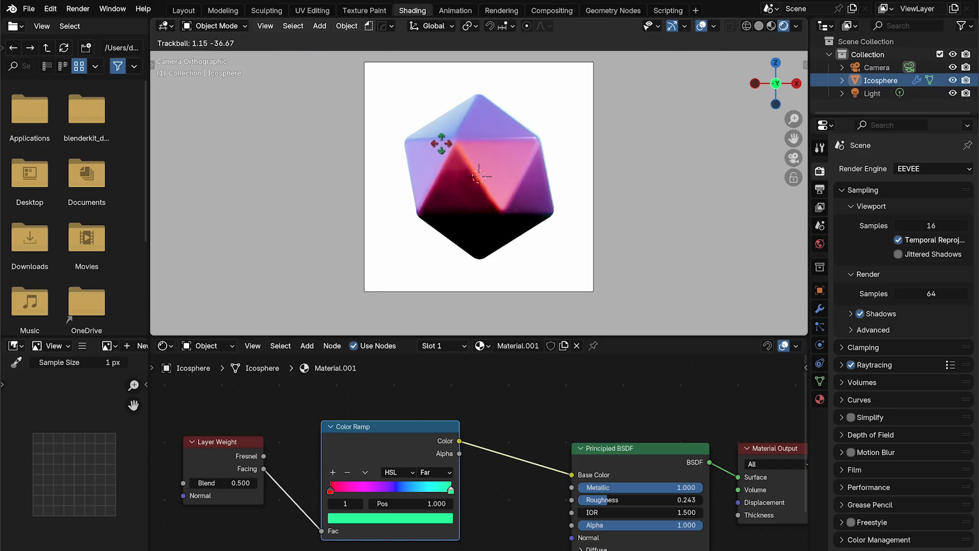
{"action": "left_click", "coordinate": [463, 155]}
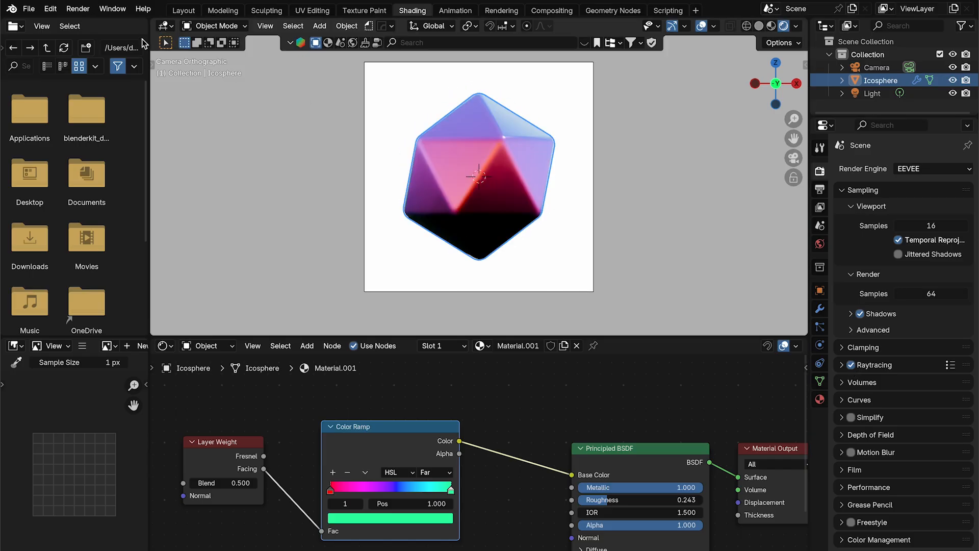
Show the timeline in the Layout workspace and set the animation's end frame to 180
{"action": "left_click", "coordinate": [182, 11]}
{"action": "scroll", "coordinate": [473, 363], "scroll_direction": "down", "scroll_amount": 4}
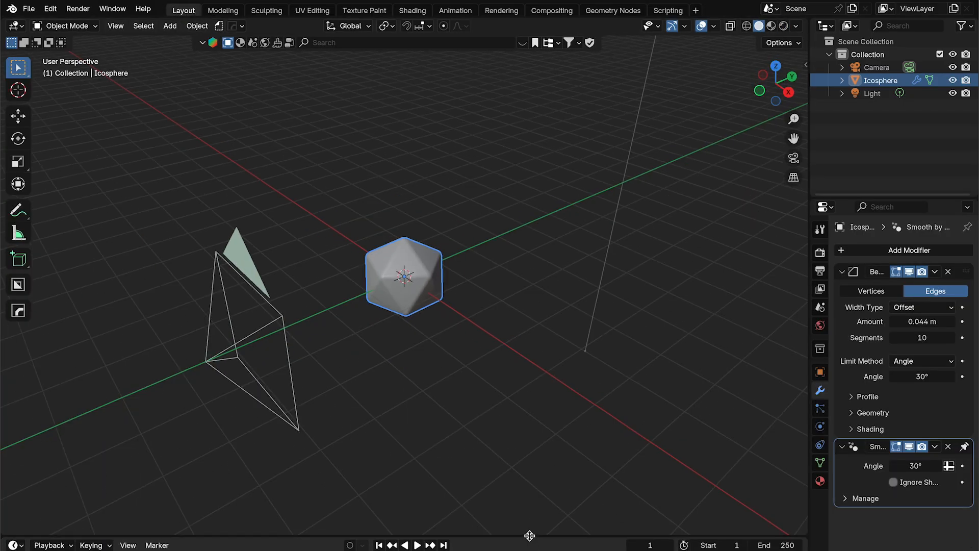
{"action": "left_click_drag", "start_coordinate": [529, 535], "coordinate": [534, 480]}
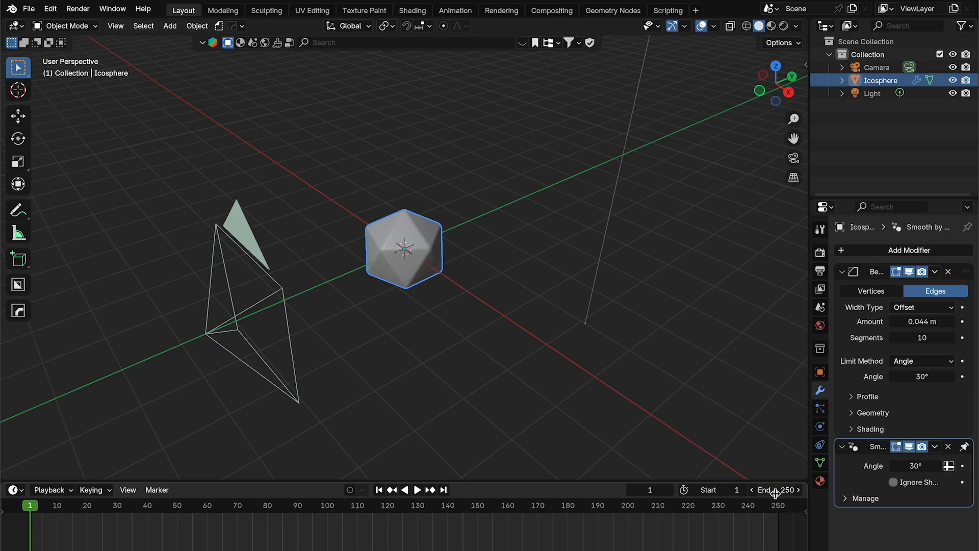
{"action": "type", "text": "180"}
{"action": "key", "text": "Return"}
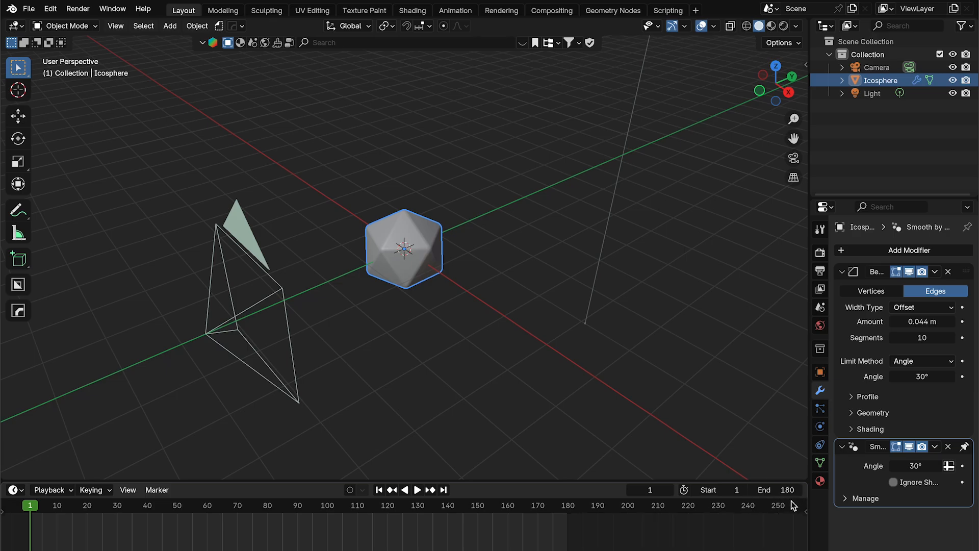
Keyframe the icosphere at frames 1 and 180 with a trackball rotation of about 99.7° and 248° between them, and play it back
{"action": "middle_click_drag", "start_coordinate": [403, 276], "coordinate": [412, 271]}
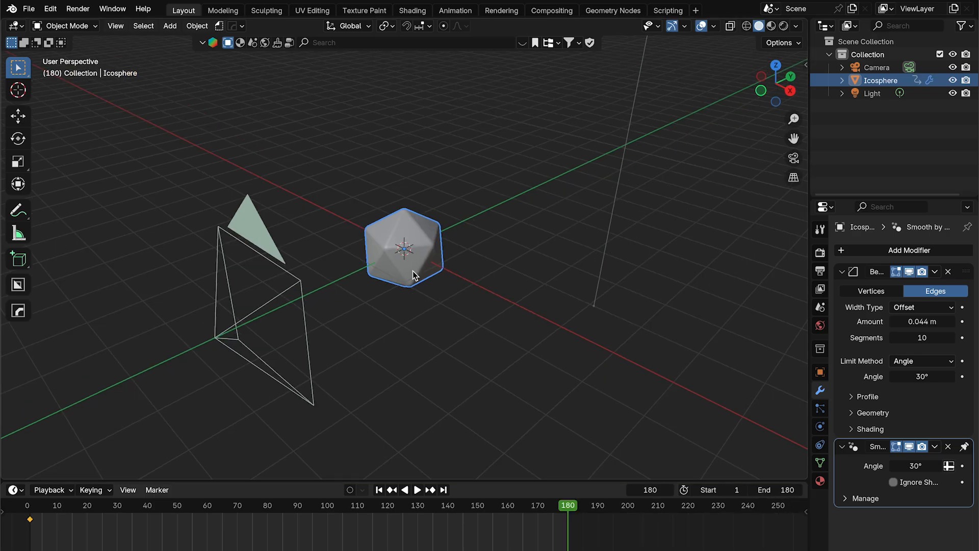
{"action": "key", "text": "r"}
{"action": "key", "text": "r"}
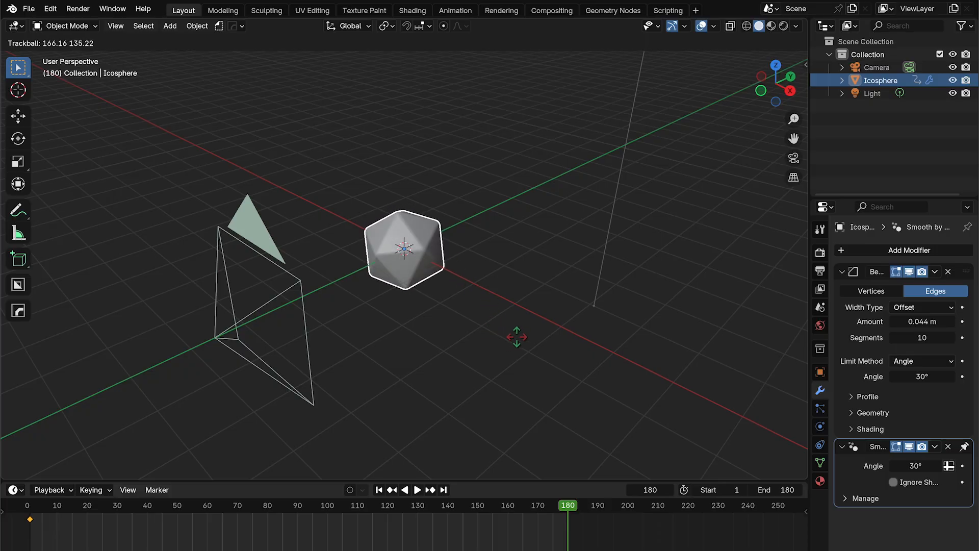
{"action": "left_click", "coordinate": [580, 299]}
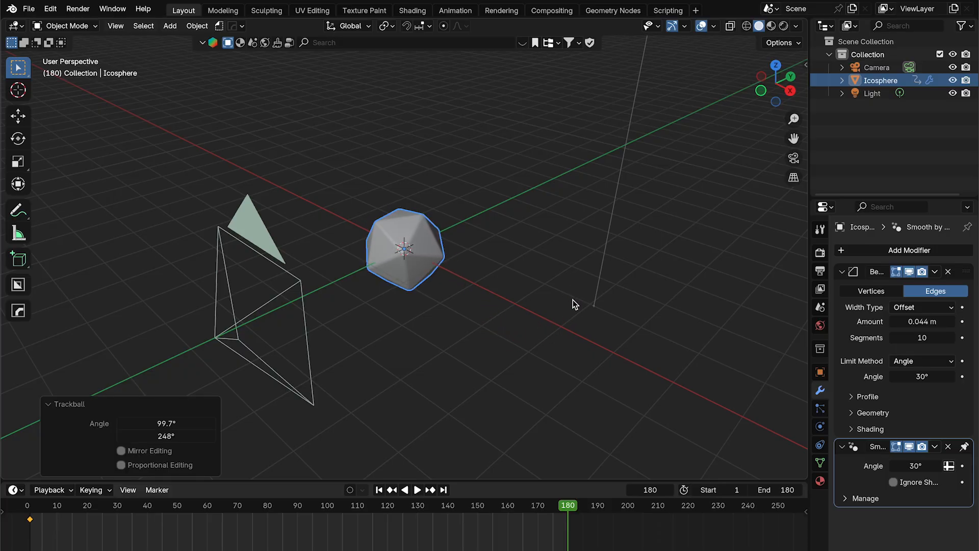
{"action": "key", "text": "i"}
{"action": "key", "text": "space"}
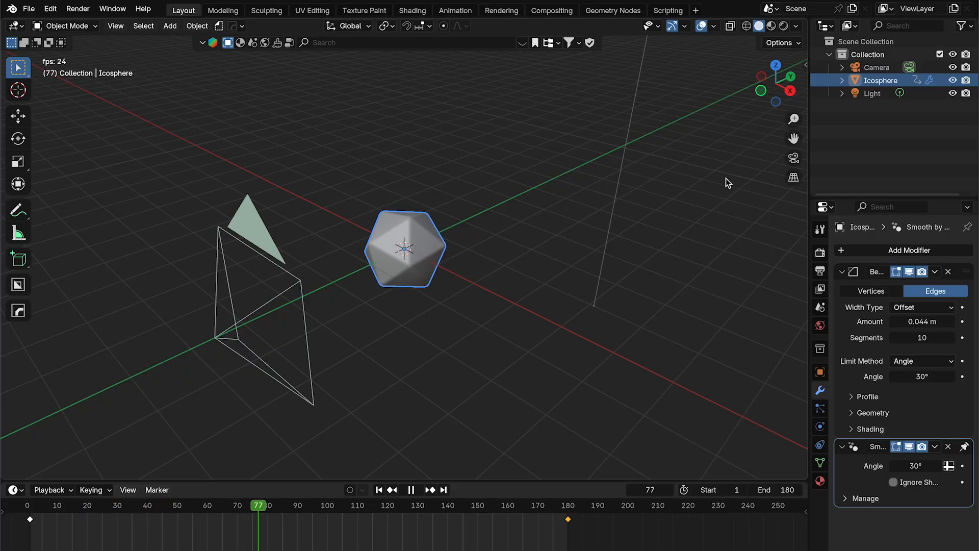
Watch the spinning icosphere through the camera in rendered shading, and stop the playback
{"action": "left_click", "coordinate": [793, 159]}
{"action": "left_click", "coordinate": [784, 27]}
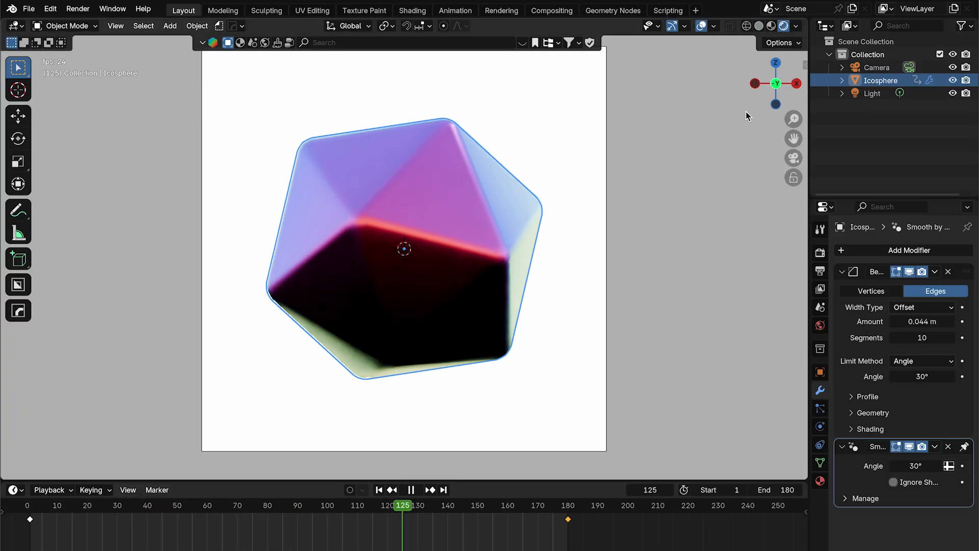
{"action": "key", "text": "shift+Left"}
{"action": "key", "text": "space"}
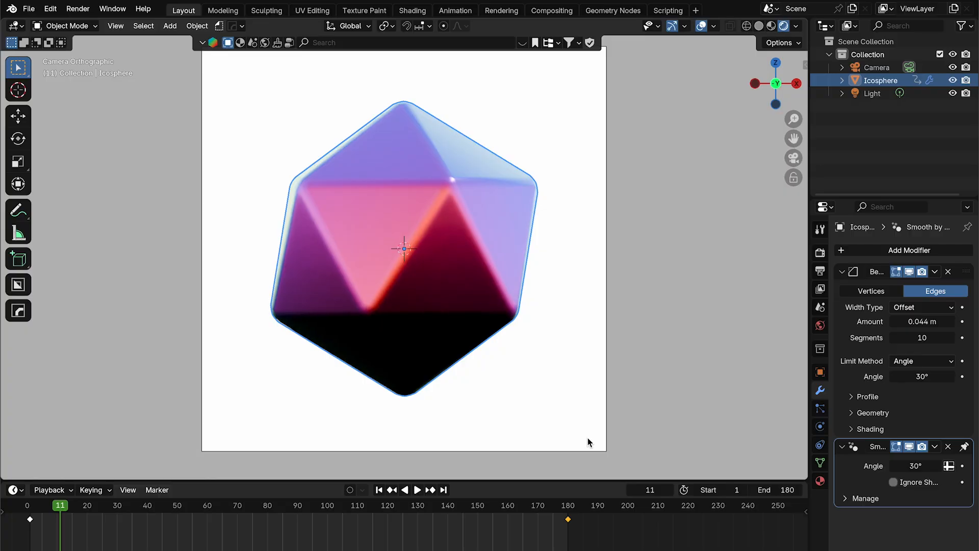
Rotate the icosphere freely again at frame 180, replace its keyframe there, and play the animation
{"action": "left_click", "coordinate": [567, 505]}
{"action": "key", "text": "r"}
{"action": "key", "text": "r"}
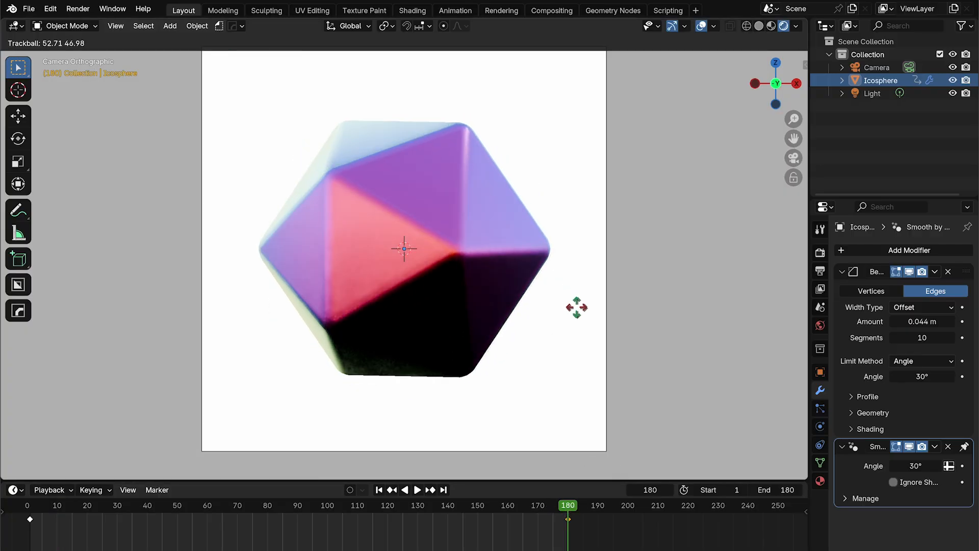
{"action": "left_click", "coordinate": [641, 286]}
{"action": "key", "text": "i"}
{"action": "key", "text": "space"}
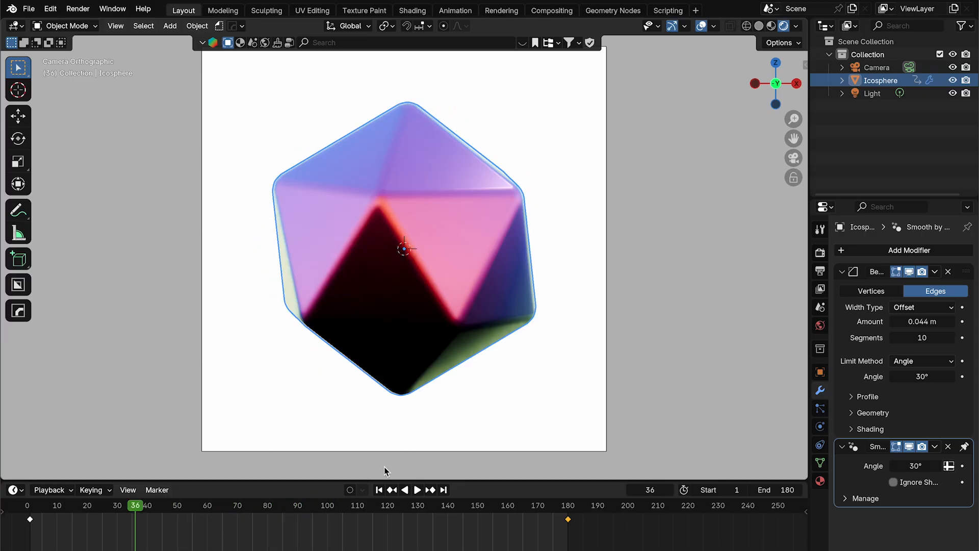
Set the icosphere's X, Y and Z rotation to 360° at frame 180
{"action": "left_click_drag", "start_coordinate": [413, 512], "coordinate": [466, 523]}
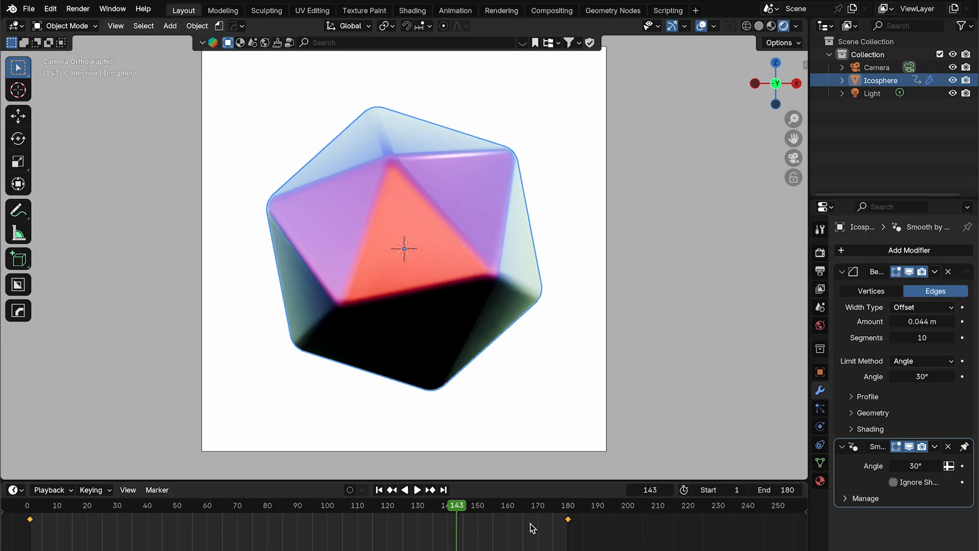
{"action": "left_click_drag", "start_coordinate": [567, 507], "coordinate": [568, 508]}
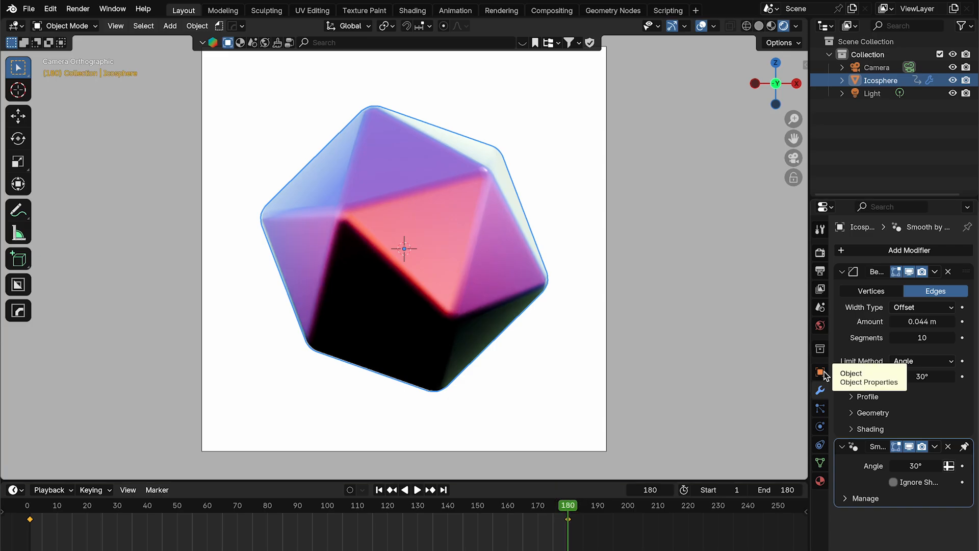
{"action": "left_click", "coordinate": [820, 372]}
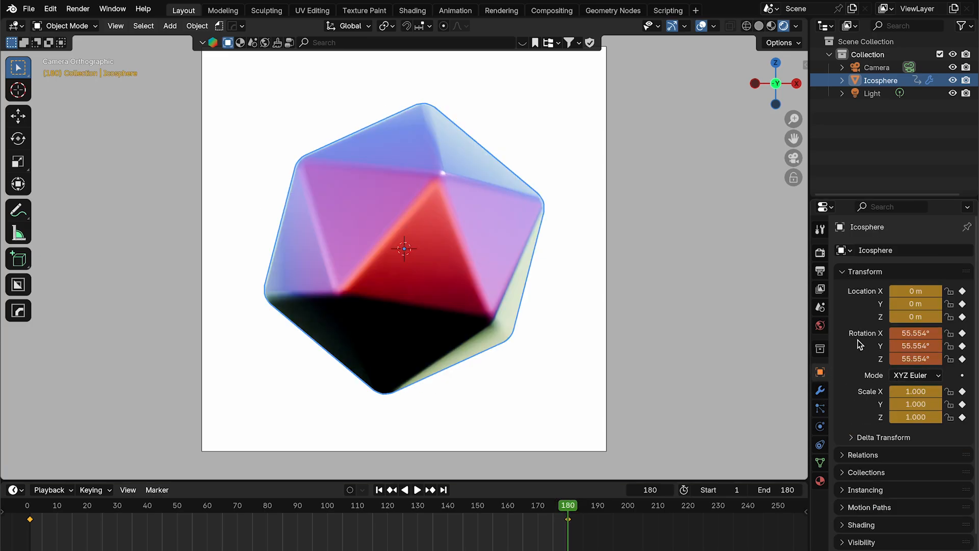
{"action": "left_click_drag", "start_coordinate": [914, 332], "coordinate": [914, 359]}
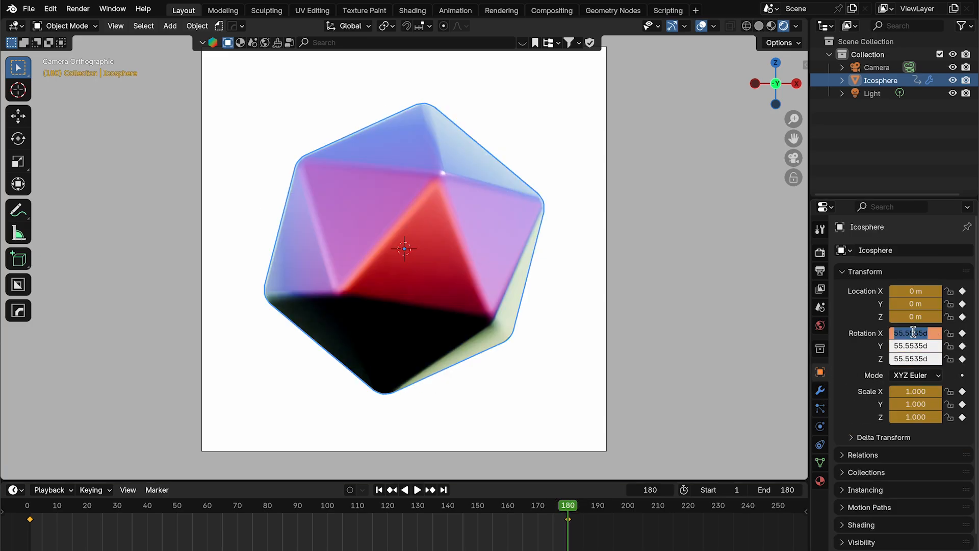
{"action": "type", "text": "360"}
{"action": "key", "text": "Return"}
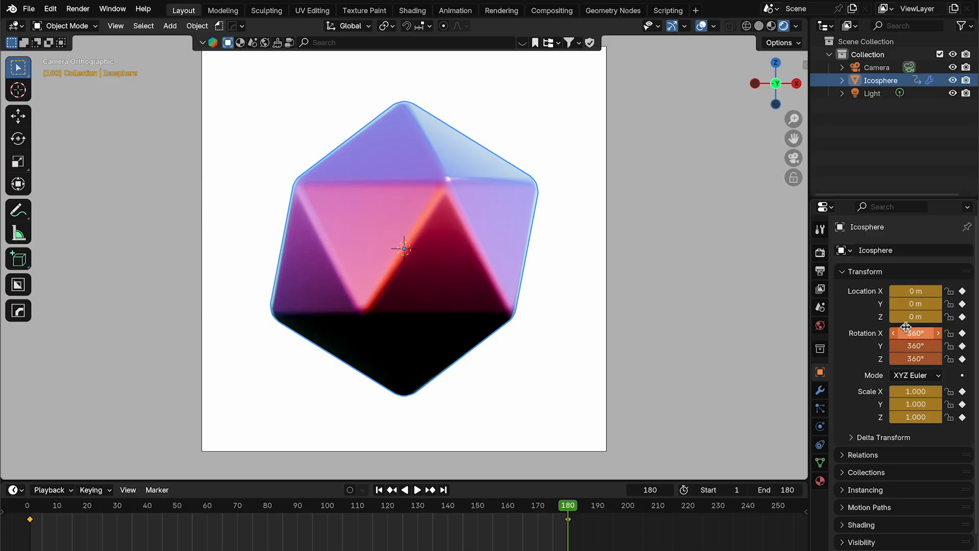
Play the spin animation to check it, stop it, and save the scene as a new file
{"action": "key", "text": "space"}
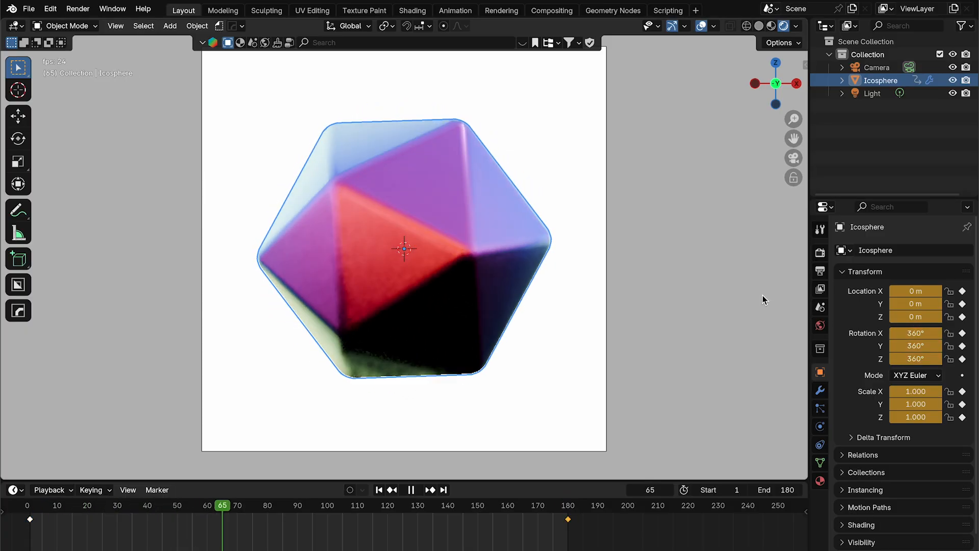
{"action": "key", "text": "Escape"}
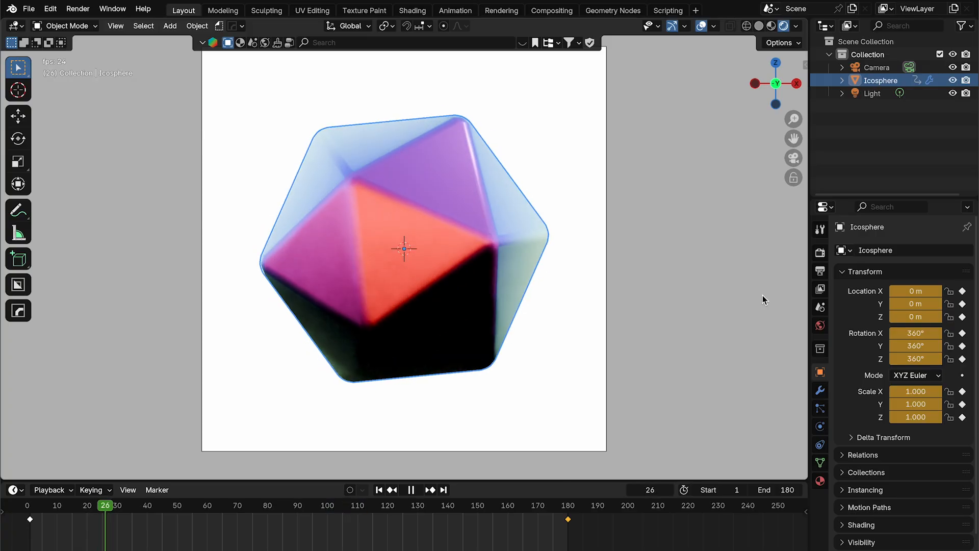
{"action": "key", "text": "ctrl+shift+s"}
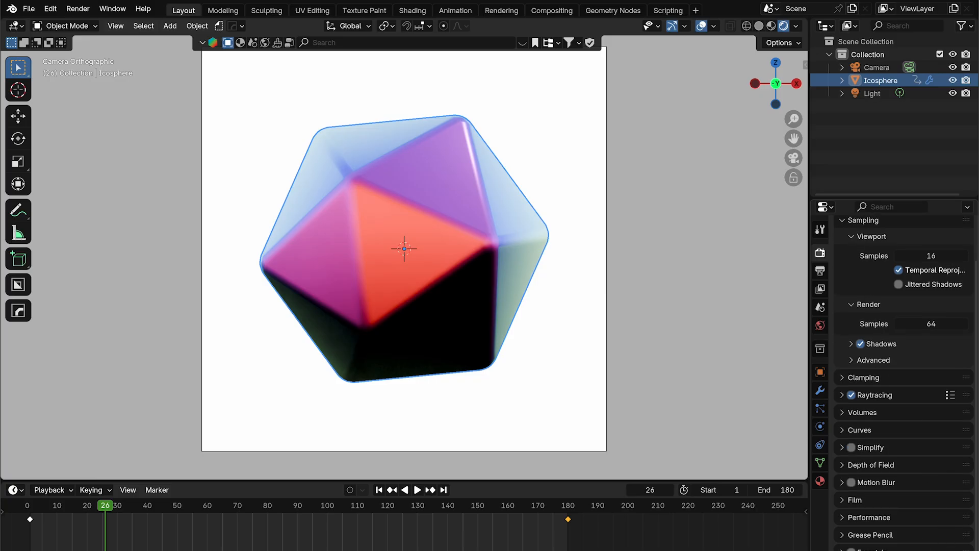
Set the color management look to Very High Contrast and make the film background transparent
{"action": "scroll", "coordinate": [903, 357], "scroll_direction": "down", "scroll_amount": 7}
{"action": "left_click", "coordinate": [931, 470]}
{"action": "left_click", "coordinate": [899, 370]}
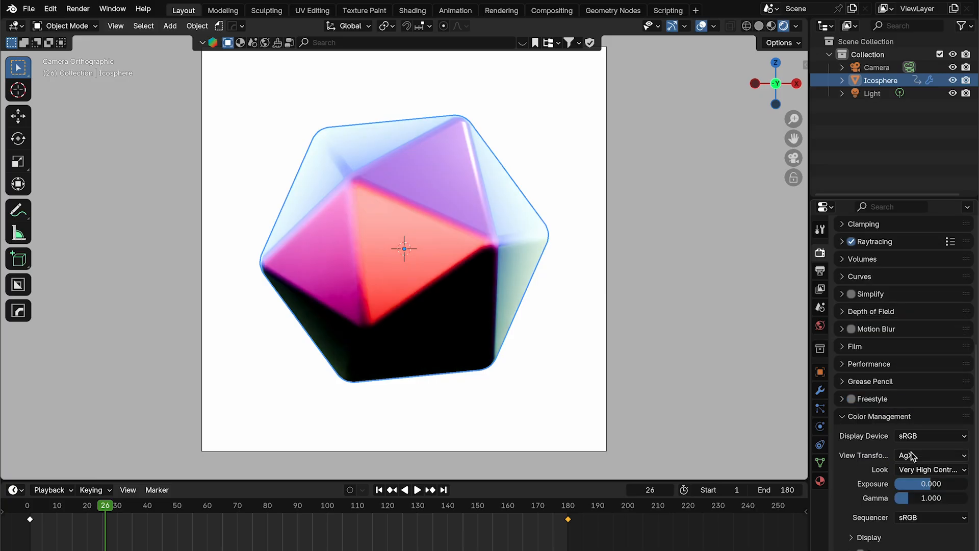
{"action": "scroll", "coordinate": [903, 439], "scroll_direction": "up", "scroll_amount": 3}
{"action": "left_click", "coordinate": [855, 398]}
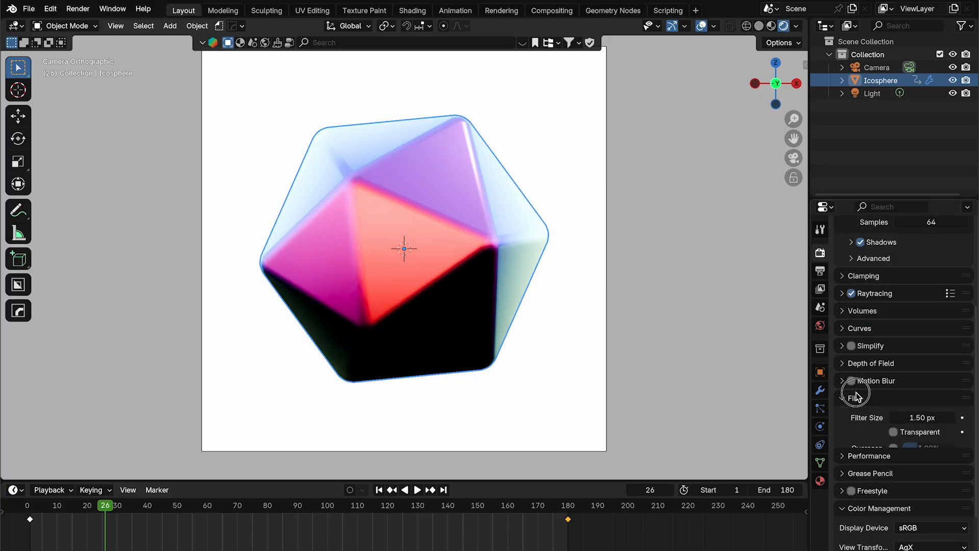
{"action": "left_click", "coordinate": [894, 432]}
Set the render output path to //render and the file format to FFmpeg Video with an MPEG-4 container
{"action": "key", "text": "ctrl+Tab"}
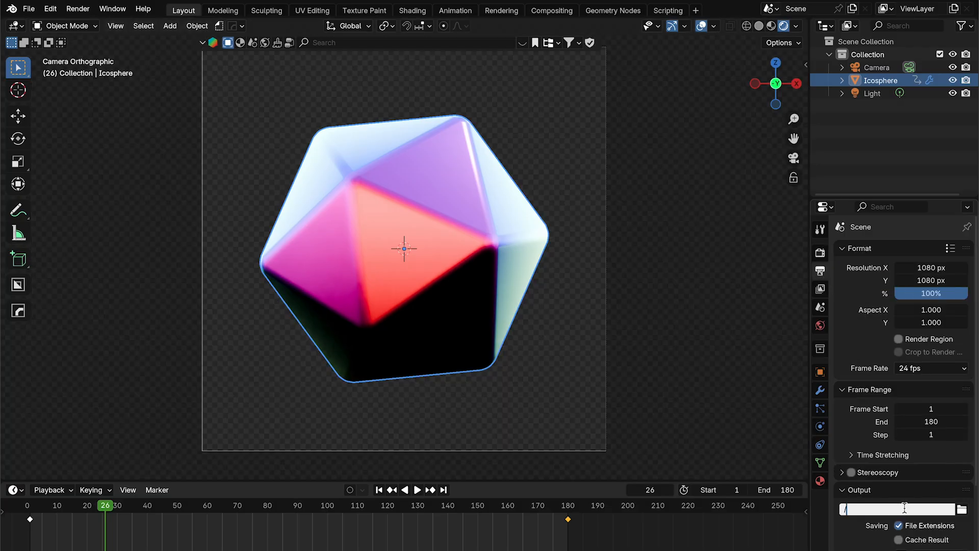
{"action": "scroll", "coordinate": [904, 511], "scroll_direction": "down", "scroll_amount": 4}
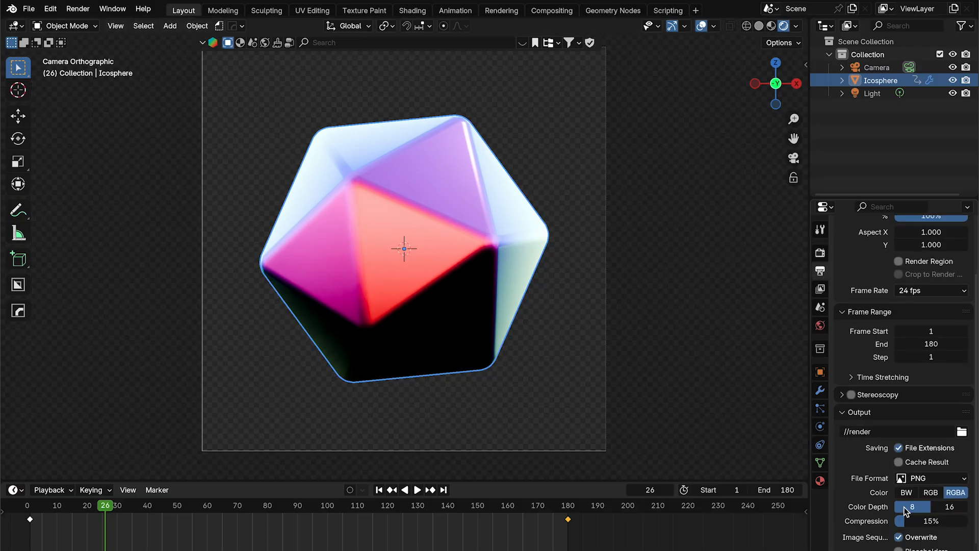
{"action": "left_click", "coordinate": [924, 478]}
{"action": "left_click", "coordinate": [926, 380]}
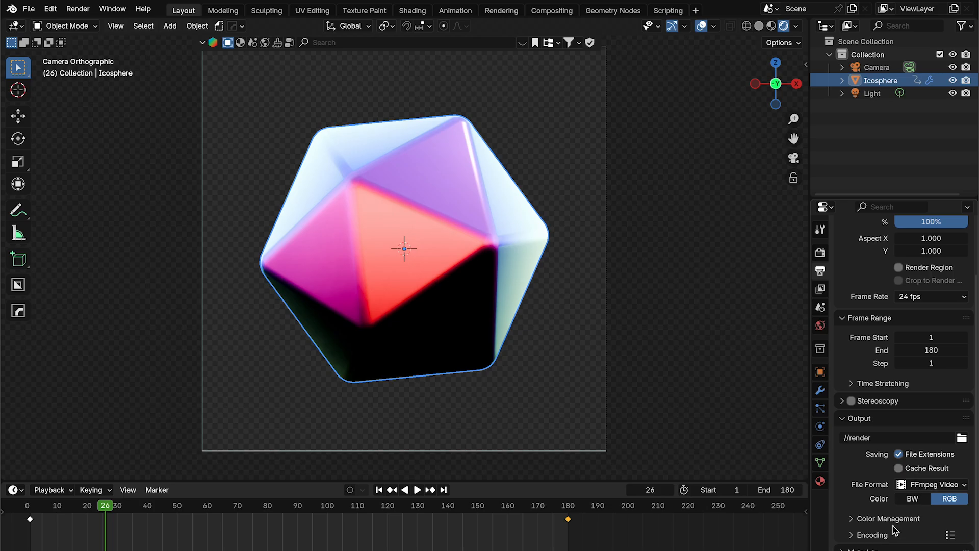
{"action": "scroll", "coordinate": [890, 534], "scroll_direction": "down", "scroll_amount": 5}
{"action": "left_click", "coordinate": [939, 451]}
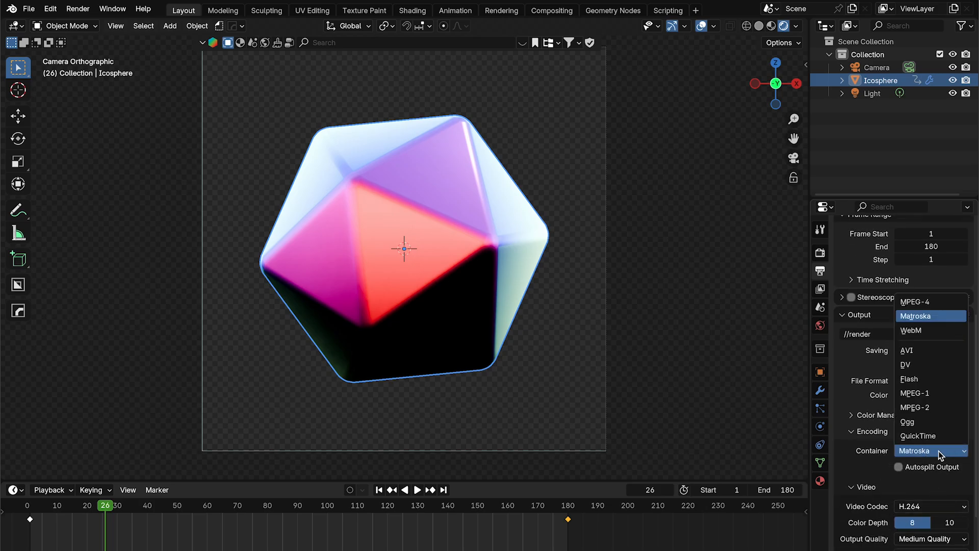
{"action": "left_click", "coordinate": [922, 304]}
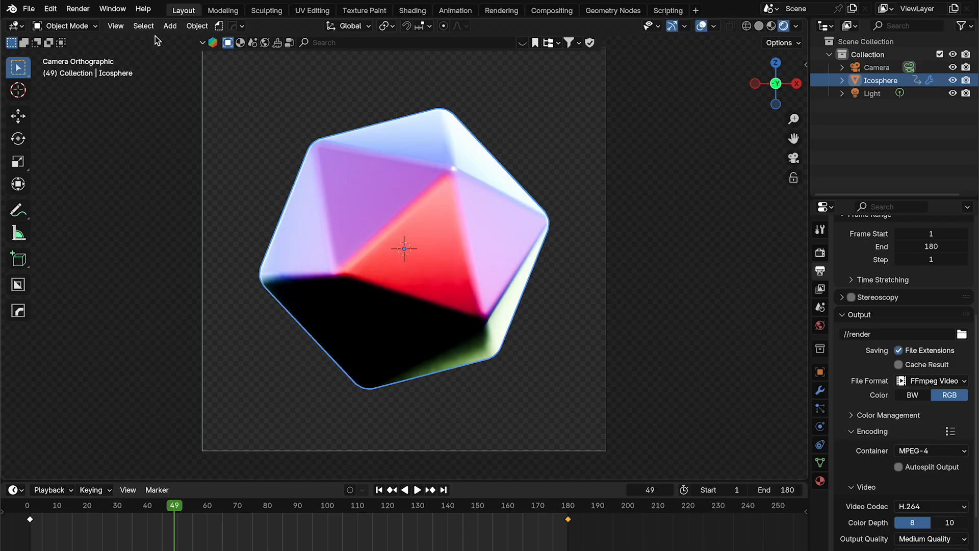
Render the current frame as a still image and enable nodes in the Compositing workspace
{"action": "left_click", "coordinate": [78, 9]}
{"action": "key", "text": "Return"}
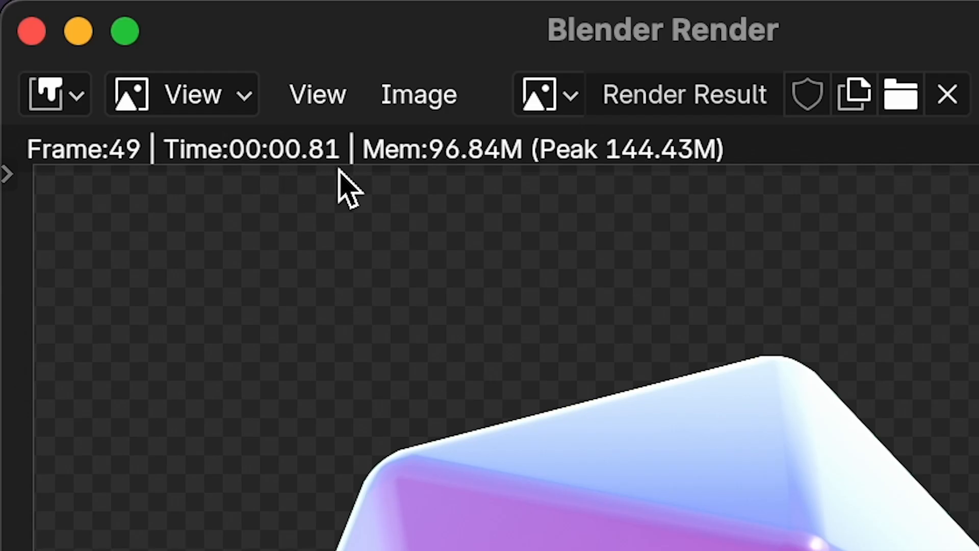
{"action": "left_click", "coordinate": [560, 11]}
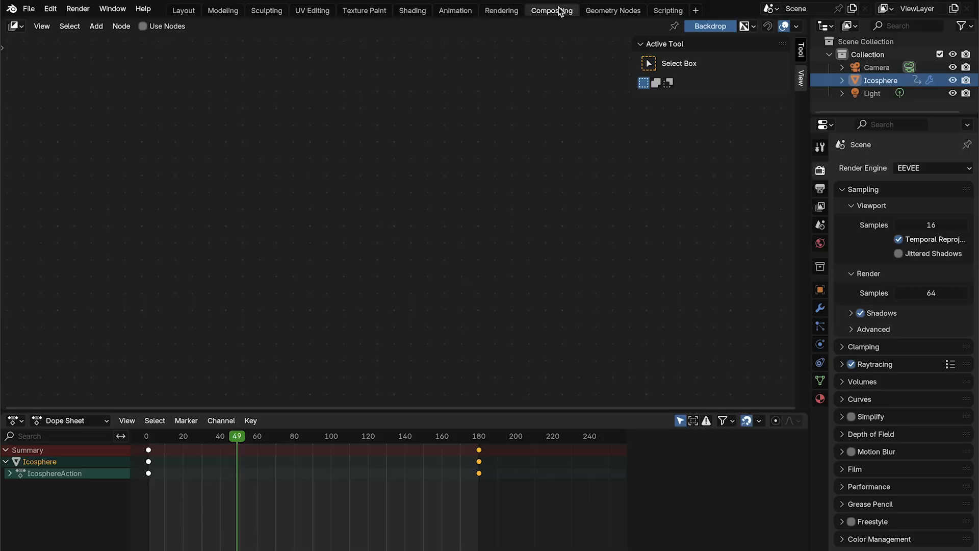
{"action": "left_click", "coordinate": [143, 26]}
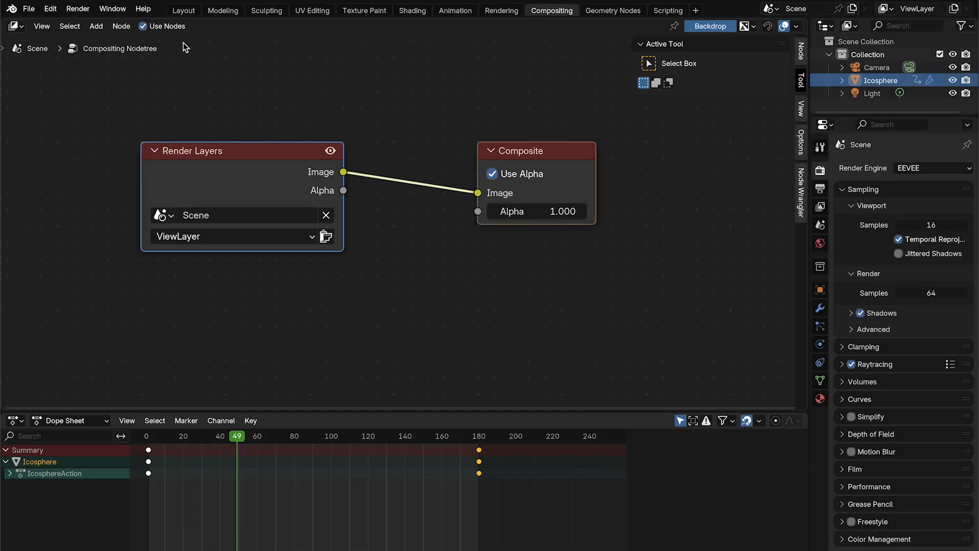
Insert a Glare node between the Render Layers and Composite nodes
{"action": "key", "text": "shift+a"}
{"action": "left_click", "coordinate": [380, 90]}
{"action": "type", "text": "glare"}
{"action": "key", "text": "Return"}
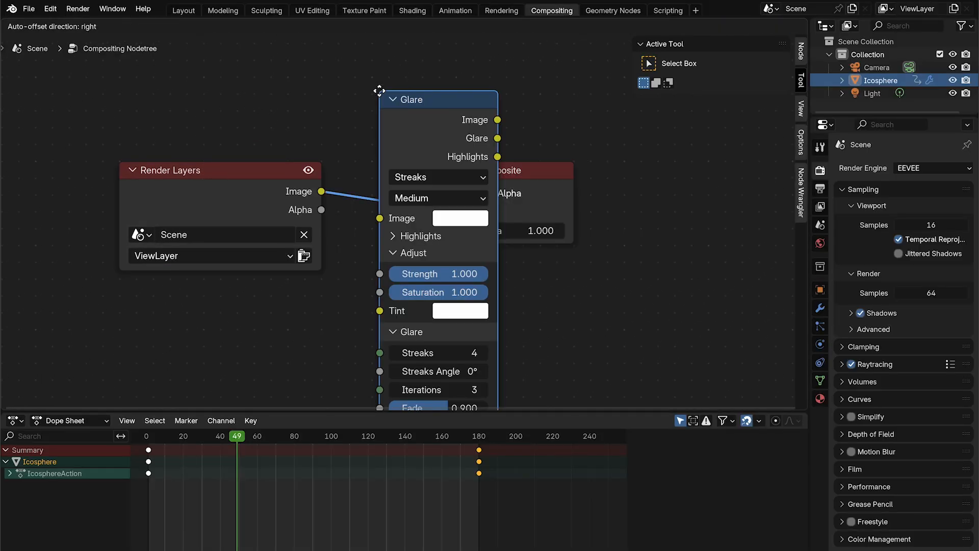
{"action": "left_click", "coordinate": [407, 107]}
Connect the Glare node's image output to a new Viewer node and change the glare type to Fog Glow
{"action": "left_click_drag", "start_coordinate": [473, 128], "coordinate": [533, 113]}
{"action": "type", "text": "view"}
{"action": "key", "text": "Return"}
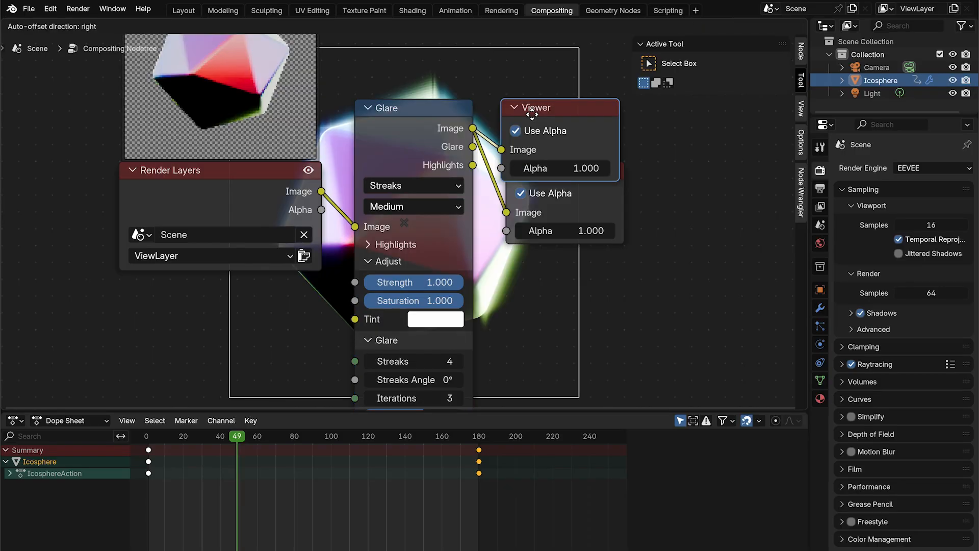
{"action": "left_click", "coordinate": [497, 96]}
{"action": "middle_click_drag", "start_coordinate": [496, 96], "coordinate": [339, 68]}
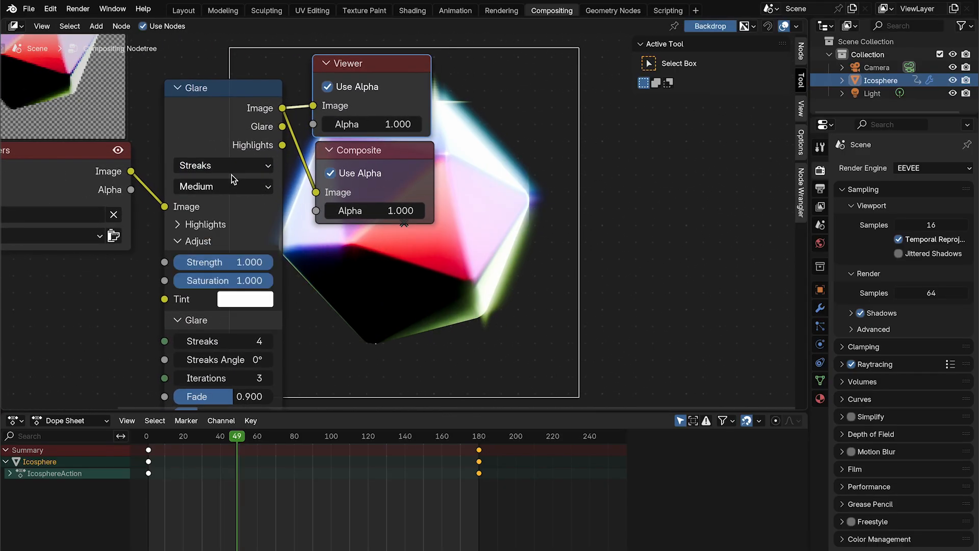
{"action": "left_click", "coordinate": [227, 165]}
{"action": "left_click", "coordinate": [204, 264]}
Join the Glare node's two image links through a reroute point and move the Viewer and Composite nodes farther from the Glare node
{"action": "middle_click_drag", "start_coordinate": [247, 201], "coordinate": [282, 255]}
{"action": "right_click_drag", "start_coordinate": [331, 172], "coordinate": [331, 173], "text": "shift"}
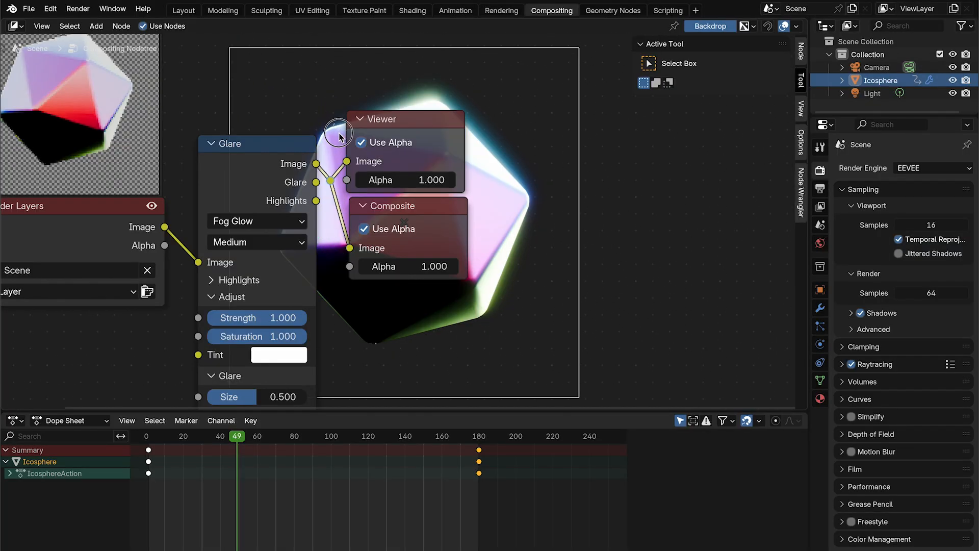
{"action": "left_click_drag", "start_coordinate": [339, 134], "coordinate": [502, 315]}
{"action": "key", "text": "g"}
{"action": "left_click", "coordinate": [657, 317]}
Insert a Lens Distortion node between the Glare node and the reroute point
{"action": "key", "text": "shift+a"}
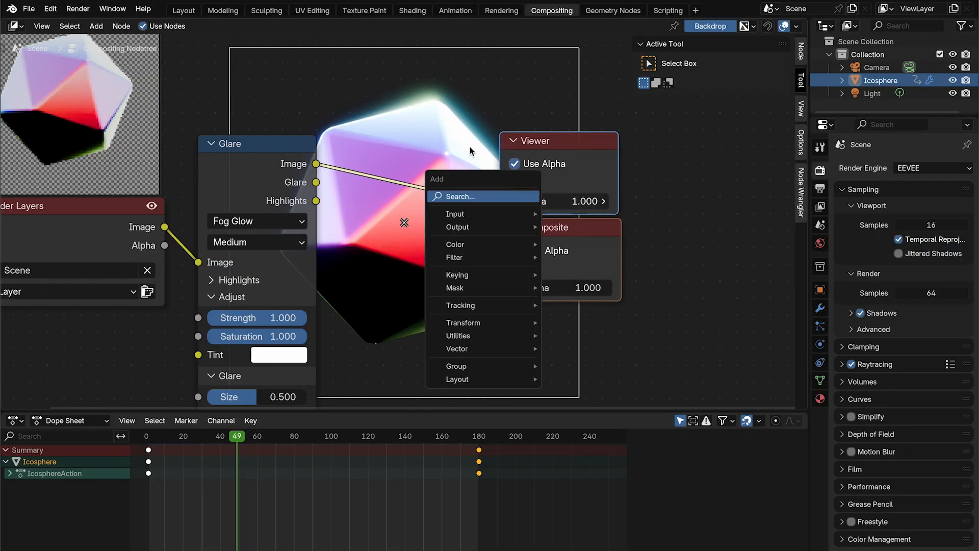
{"action": "type", "text": "lens"}
{"action": "key", "text": "Return"}
{"action": "left_click", "coordinate": [392, 168]}
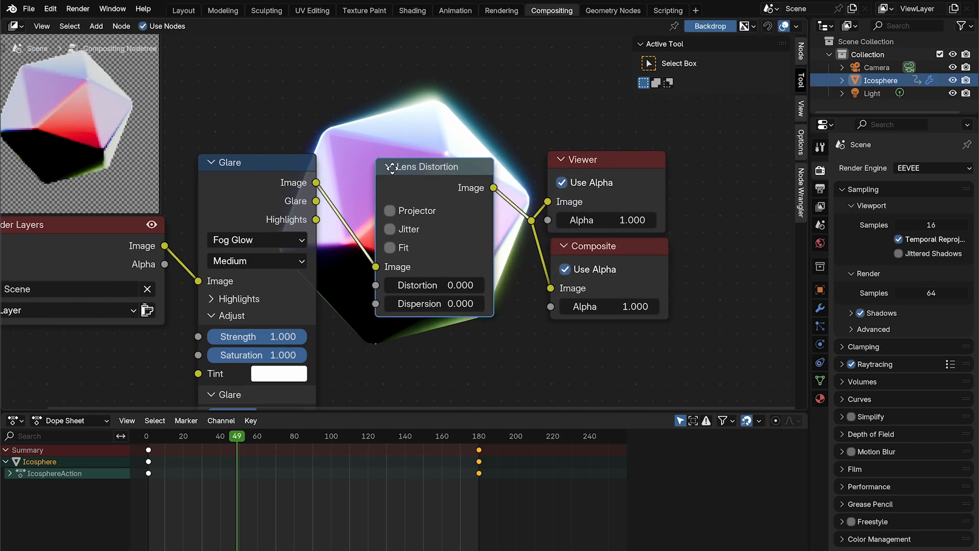
Enable Fit on the Lens Distortion node and set both its Distortion and Dispersion to 0.050
{"action": "middle_click_drag", "start_coordinate": [407, 258], "coordinate": [407, 264]}
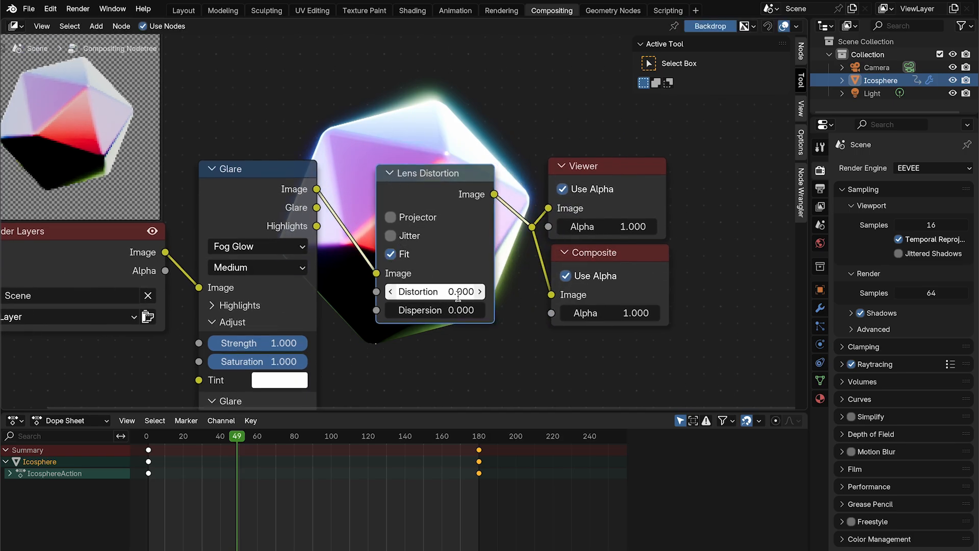
{"action": "type", "text": "5"}
{"action": "key", "text": "Tab"}
{"action": "type", "text": ".0"}
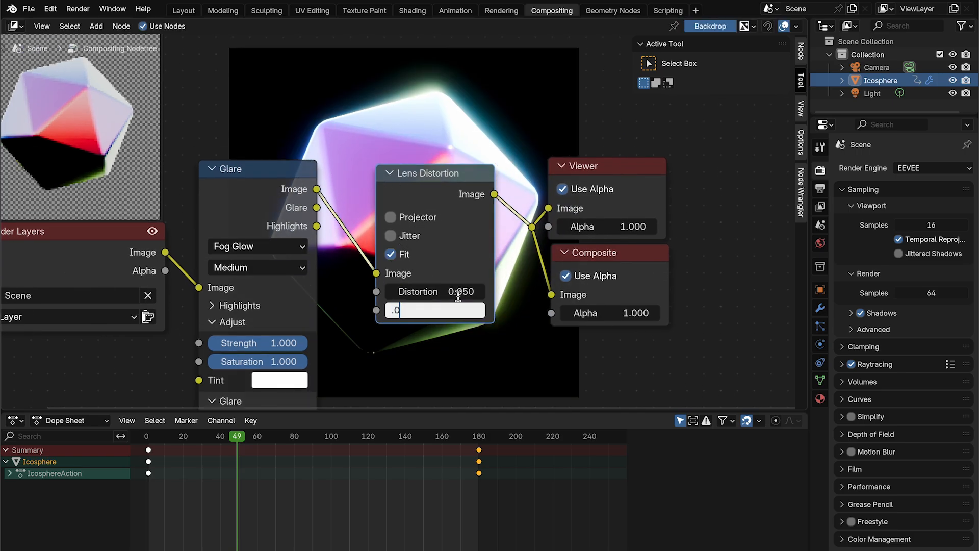
{"action": "key", "text": "Return"}
Set the Glare node's Strength to 0.5
{"action": "middle_click_drag", "start_coordinate": [459, 291], "coordinate": [445, 256]}
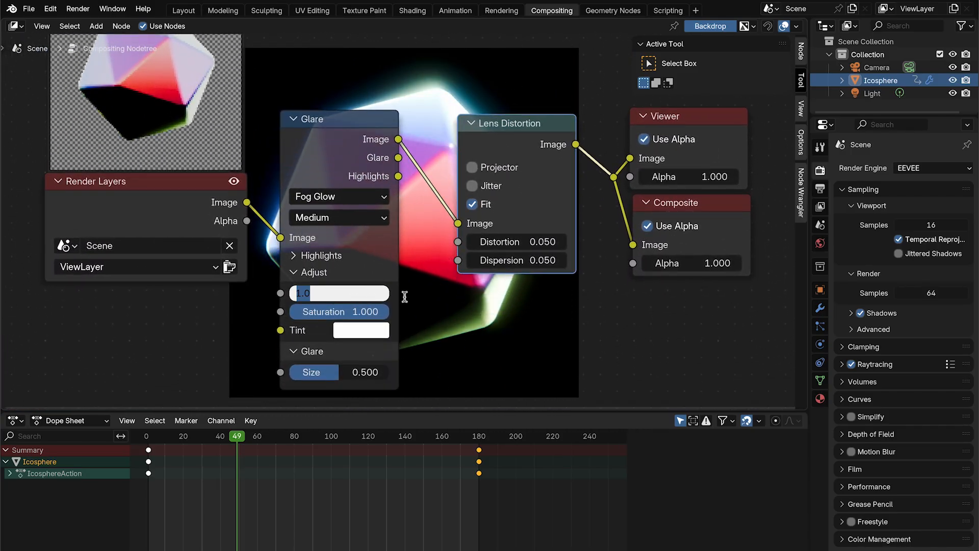
{"action": "type", "text": ".5"}
{"action": "key", "text": "Return"}
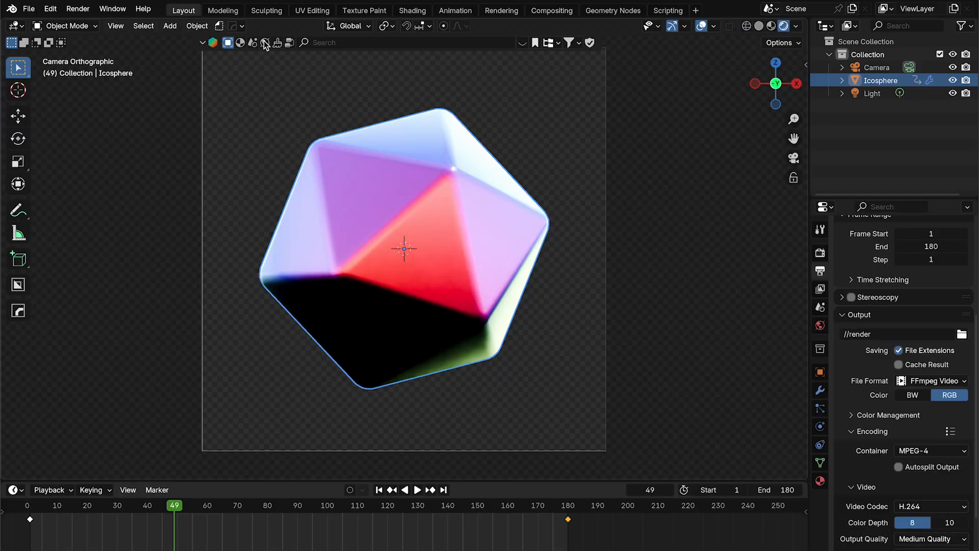
Render the full icosphere animation to video
{"action": "left_click", "coordinate": [78, 9]}
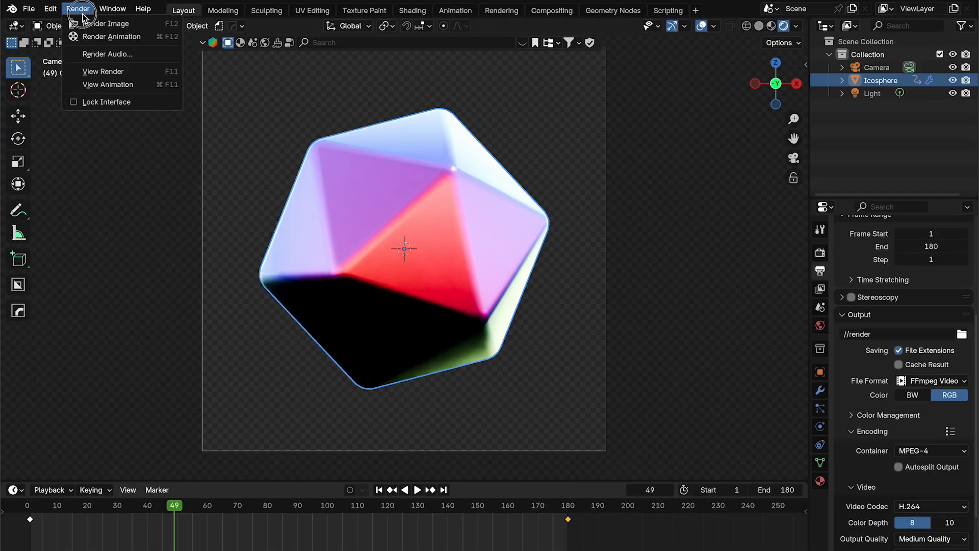
{"action": "left_click", "coordinate": [89, 41]}
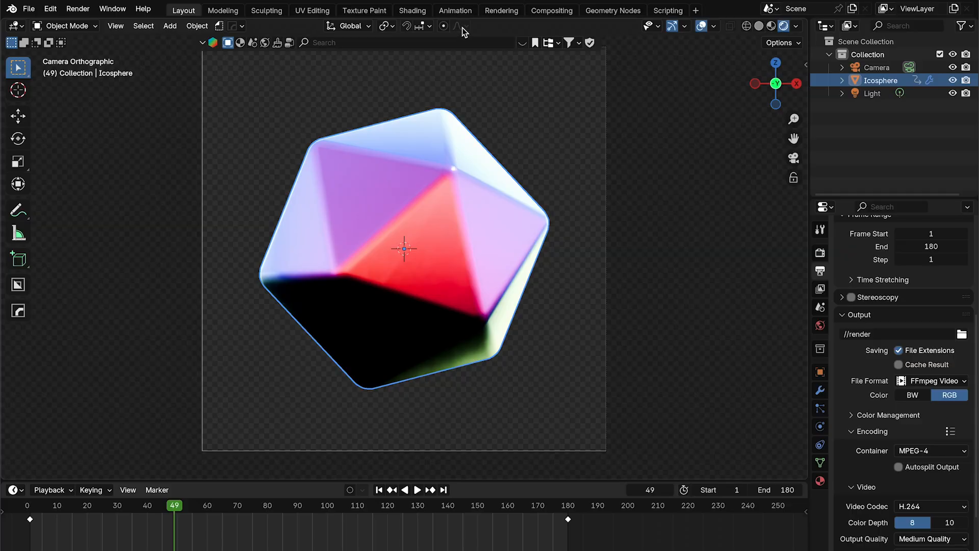
In the icosphere's material, connect the Layer Weight's Fresnel output to the Color Ramp's Fac input and play back the rotation
{"action": "left_click", "coordinate": [414, 11]}
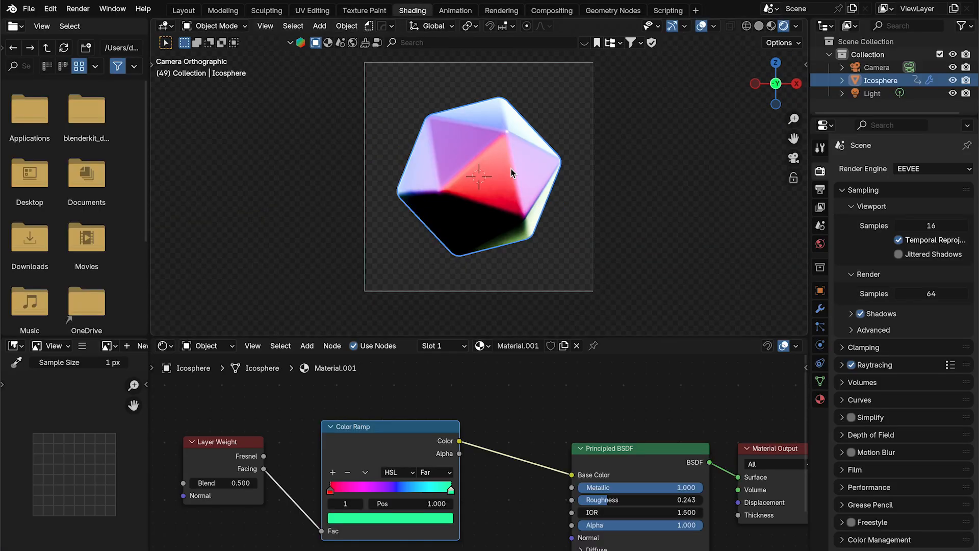
{"action": "scroll", "coordinate": [424, 396], "scroll_direction": "down", "scroll_amount": 3}
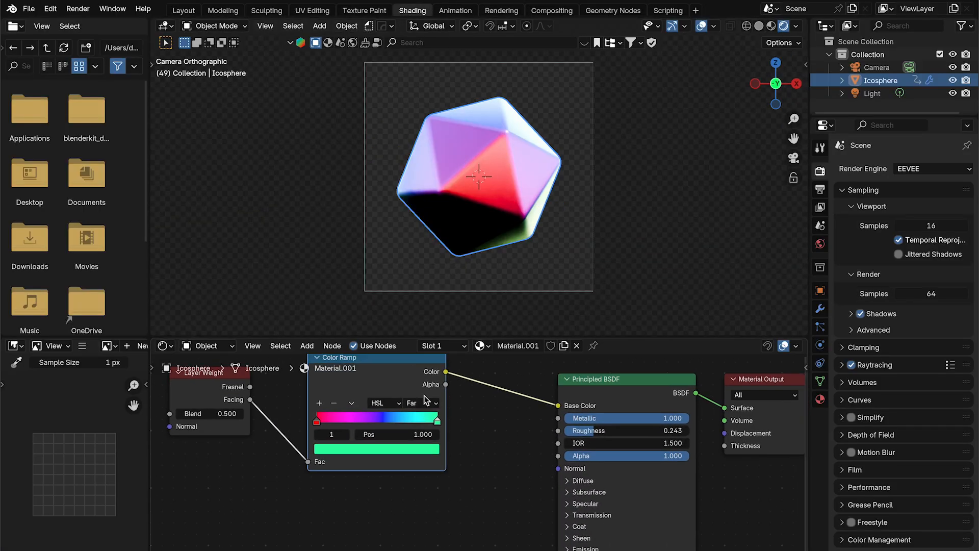
{"action": "left_click", "coordinate": [424, 448]}
{"action": "mouse_move", "coordinate": [404, 279]}
{"action": "left_mouse_down"}
{"action": "mouse_move", "coordinate": [398, 306]}
{"action": "mouse_move", "coordinate": [347, 304]}
{"action": "mouse_move", "coordinate": [392, 297]}
{"action": "mouse_move", "coordinate": [349, 274]}
{"action": "left_mouse_up"}
{"action": "left_click", "coordinate": [274, 447]}
{"action": "left_click", "coordinate": [342, 452]}
{"action": "left_click_drag", "start_coordinate": [388, 347], "coordinate": [409, 319]}
{"action": "left_click_drag", "start_coordinate": [409, 320], "coordinate": [365, 351]}
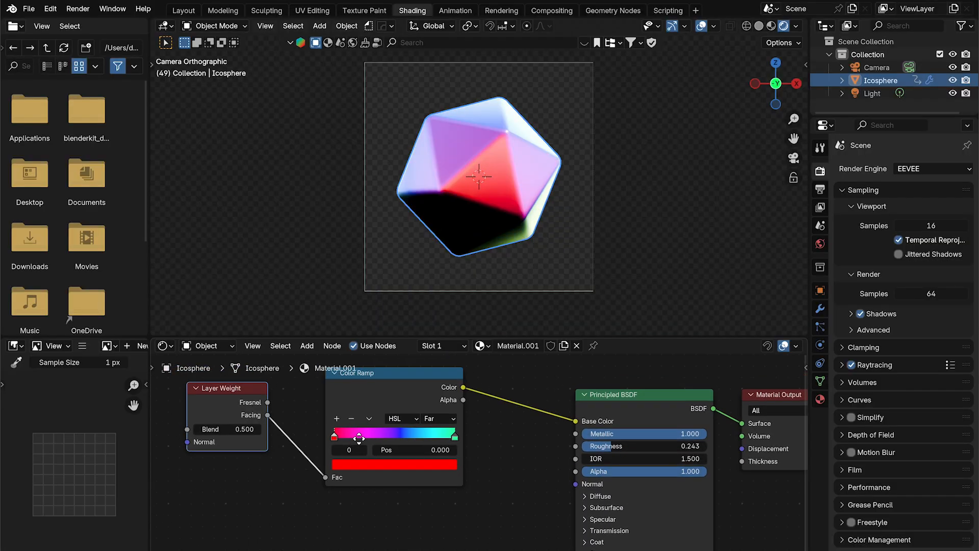
{"action": "scroll", "coordinate": [355, 432], "scroll_direction": "left", "scroll_amount": 2}
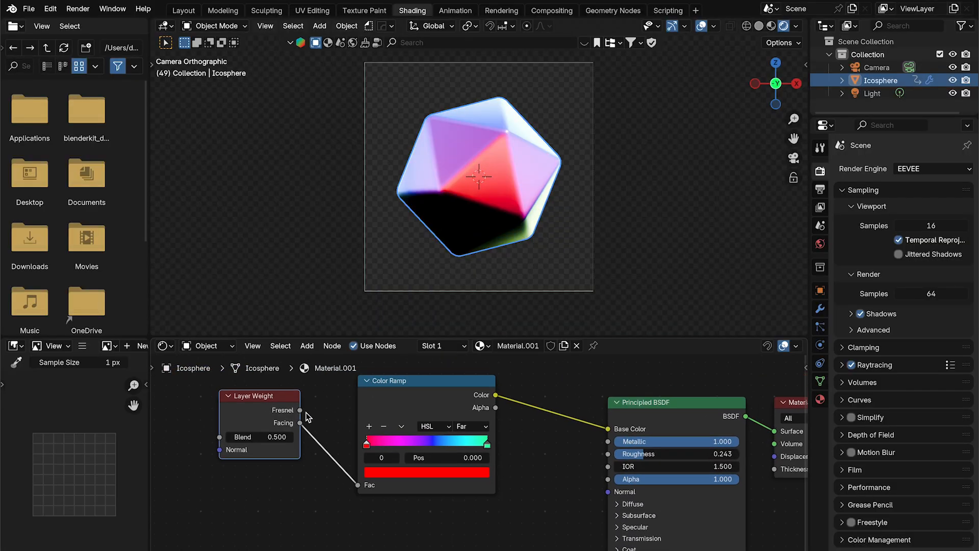
{"action": "left_click_drag", "start_coordinate": [489, 309], "coordinate": [499, 409]}
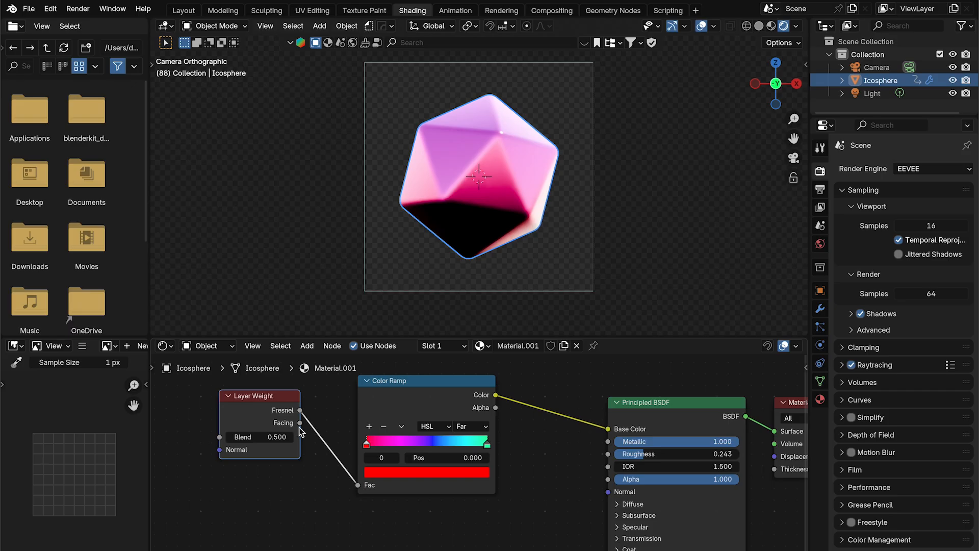
{"action": "key", "text": "space"}
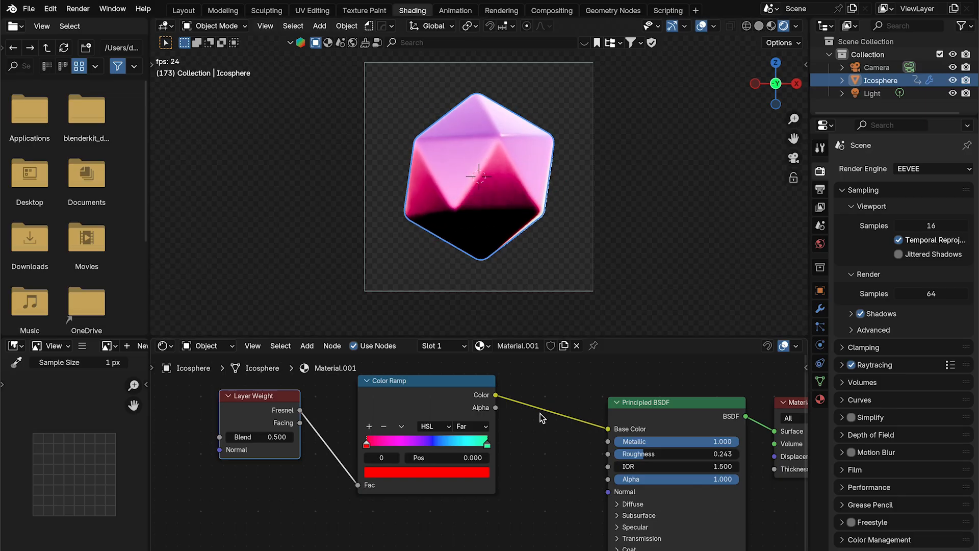
{"action": "key", "text": "space"}
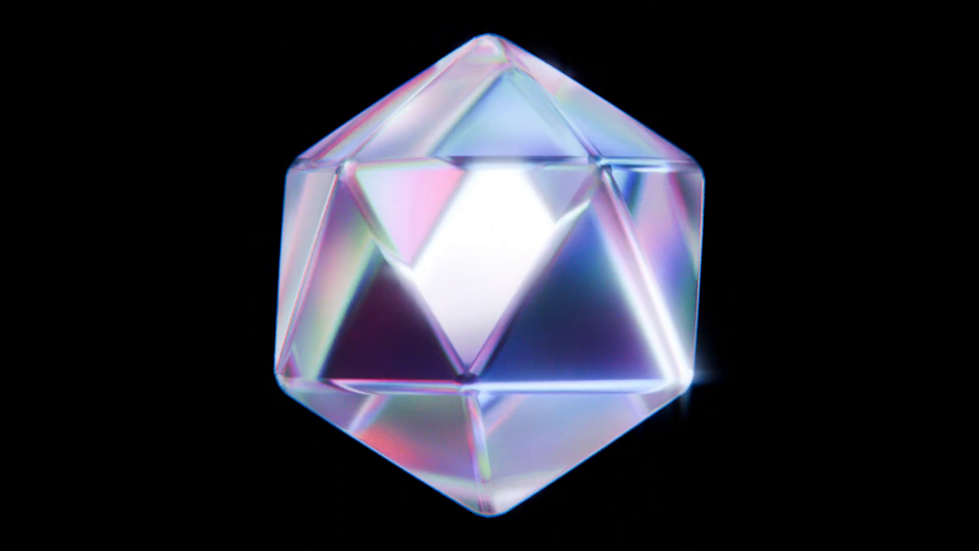